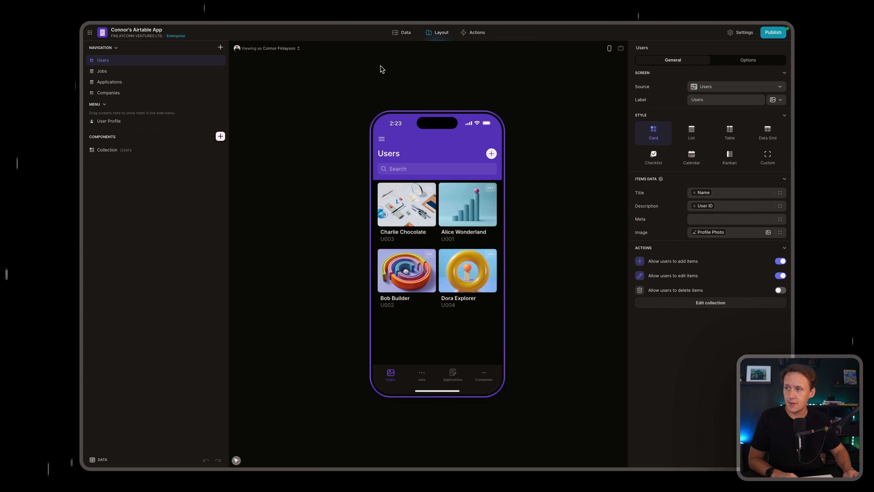
Review the Users, Jobs, Applications and Companies tables in the app's data.
left_click(403, 32)
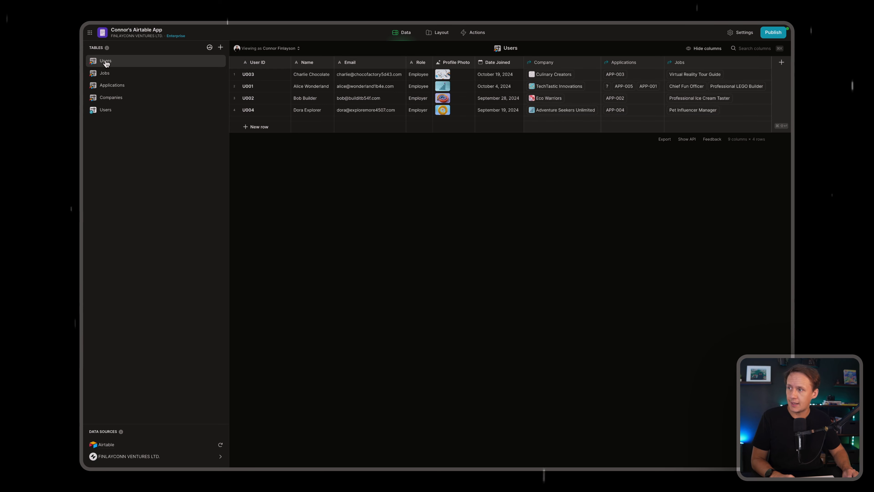
left_click(108, 79)
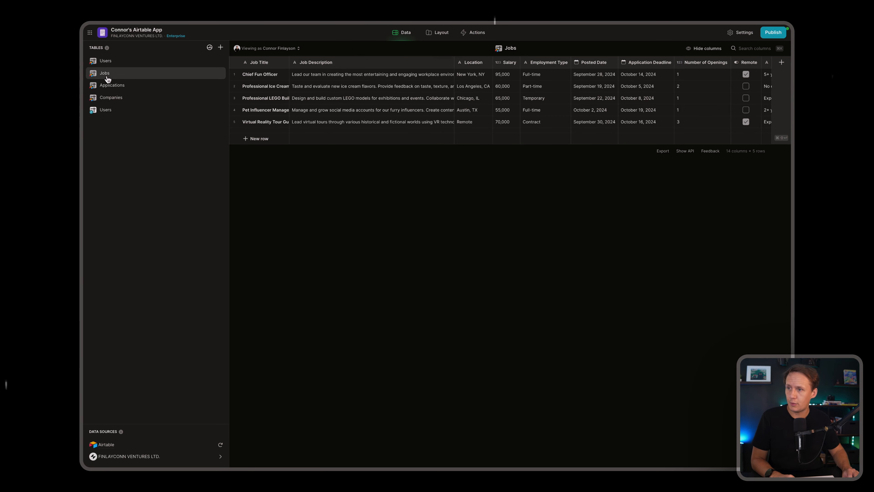
left_click(113, 89)
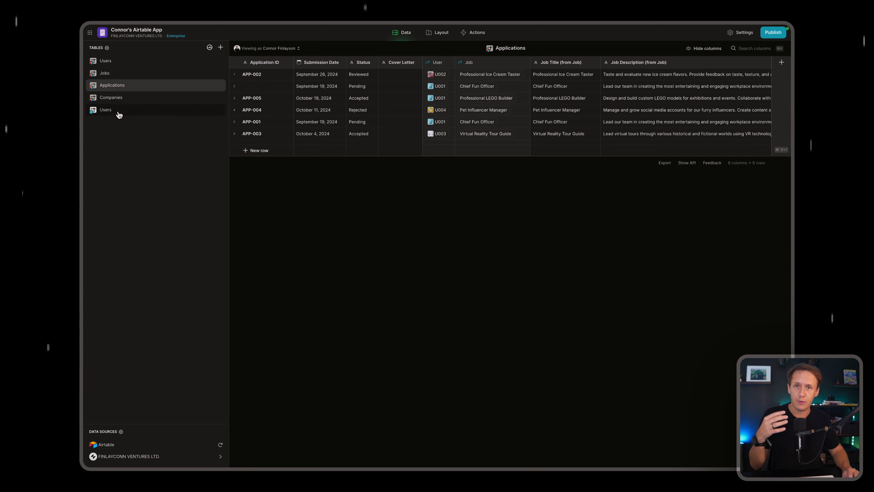
left_click(117, 99)
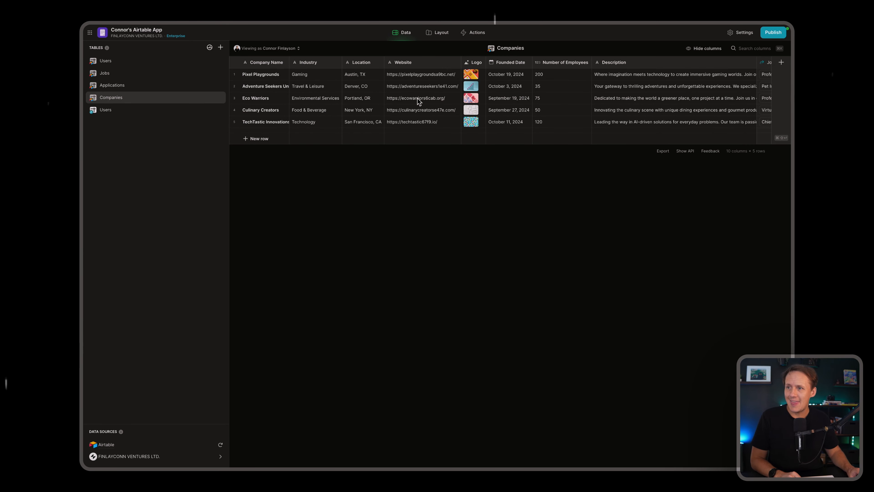
Switch to the Job Board Marketplace base in Airtable and look through its Companies, Jobs, Applications and Users tables.
mouse_move(85, 119)
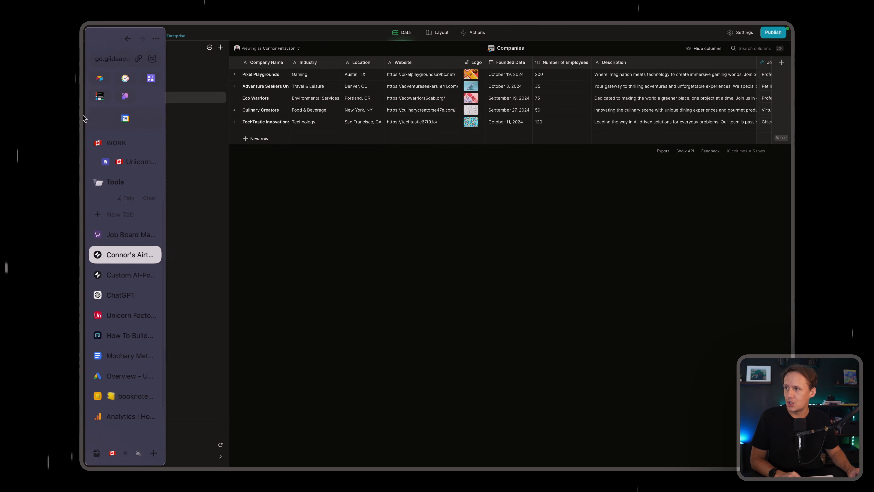
left_click(110, 234)
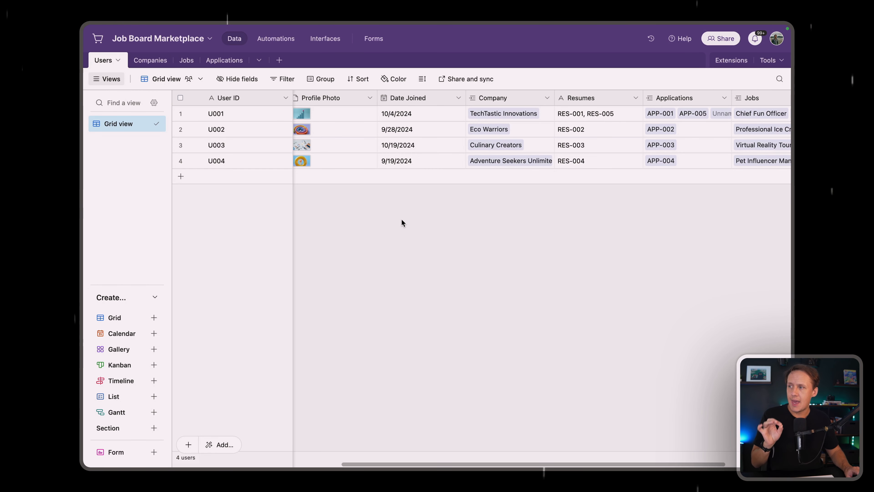
left_click(165, 63)
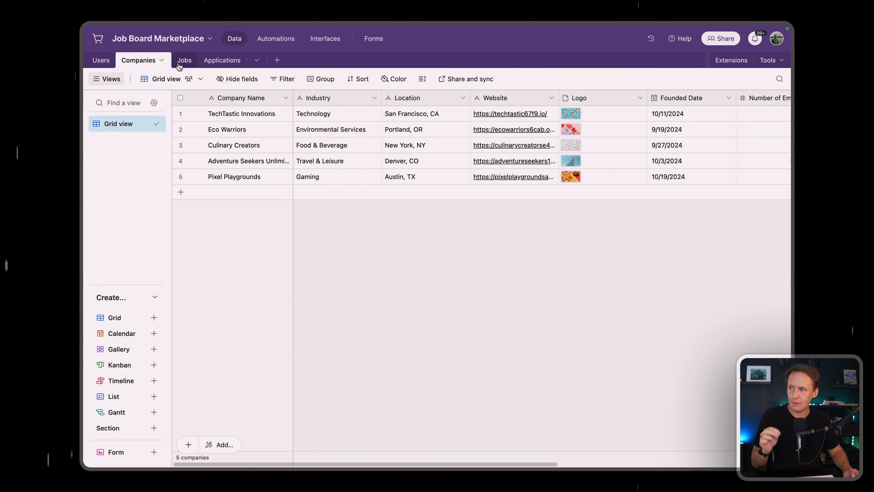
left_click(183, 60)
left_click(222, 61)
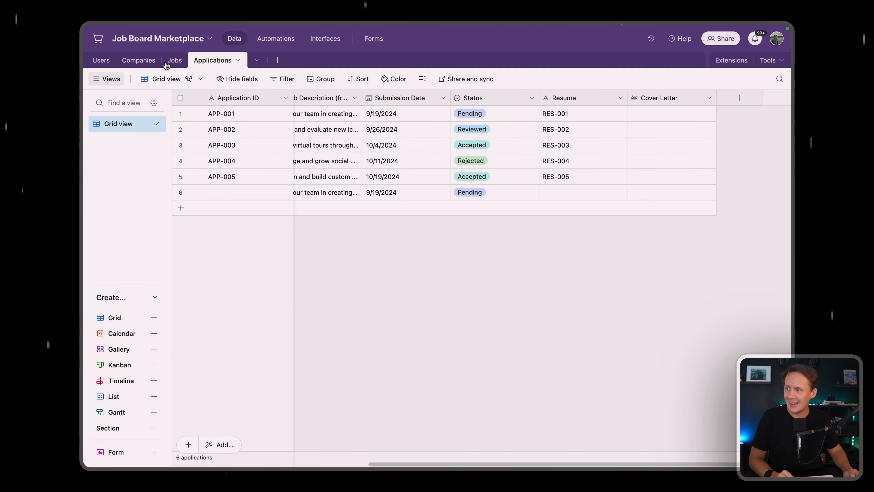
left_click(100, 59)
Return to the Glide app's data and compare its built-in Users table with the Users table from Airtable.
mouse_move(87, 223)
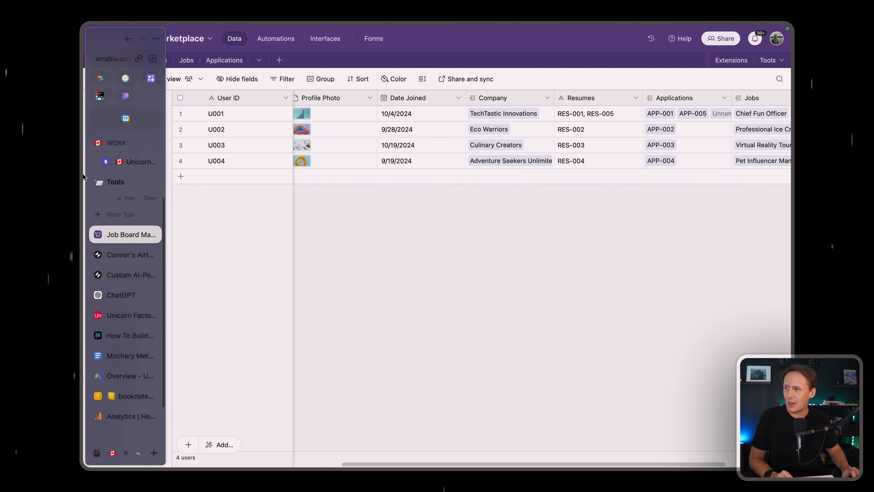
left_click(117, 257)
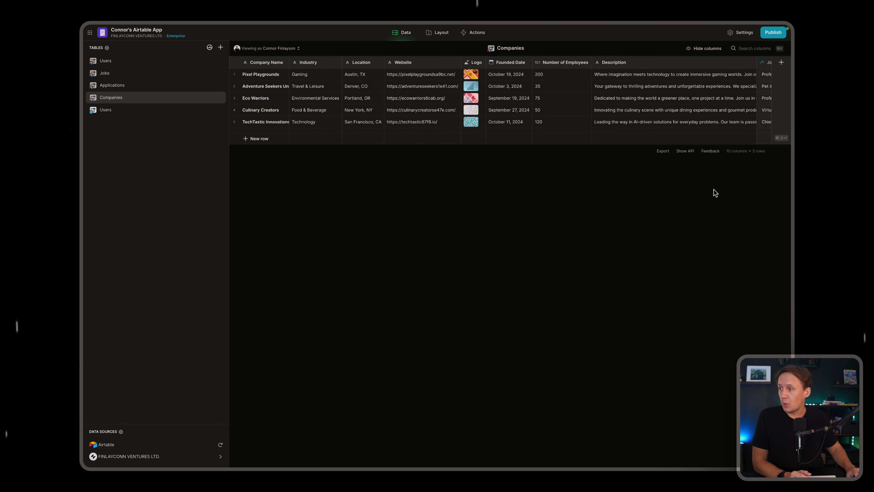
left_click(118, 112)
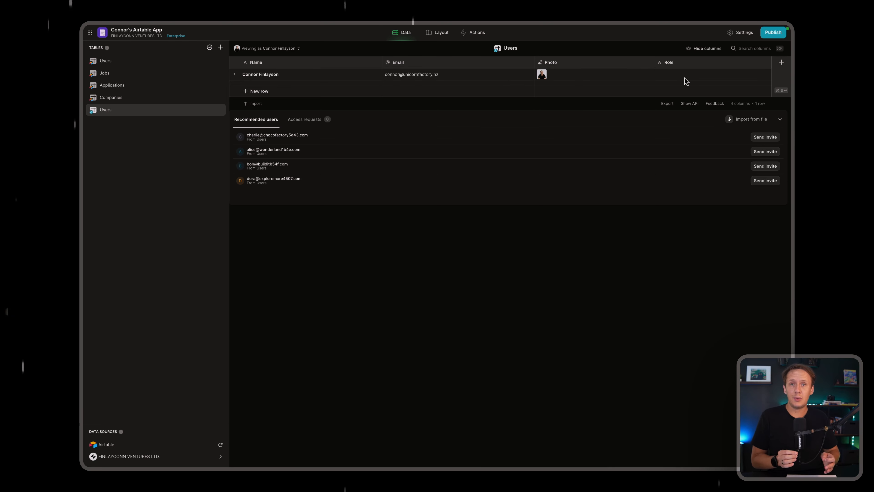
left_click(149, 61)
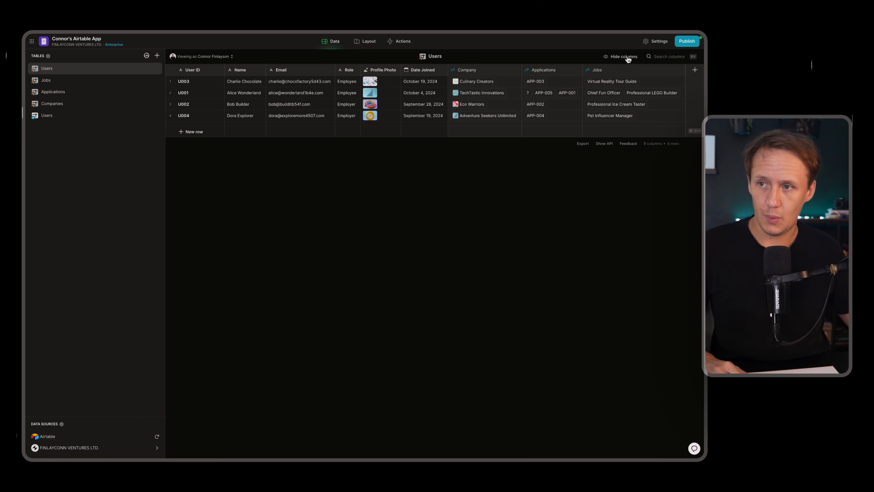
Set the source of the users table in the Users & Authentication settings to the Airtable Users table.
left_click(652, 44)
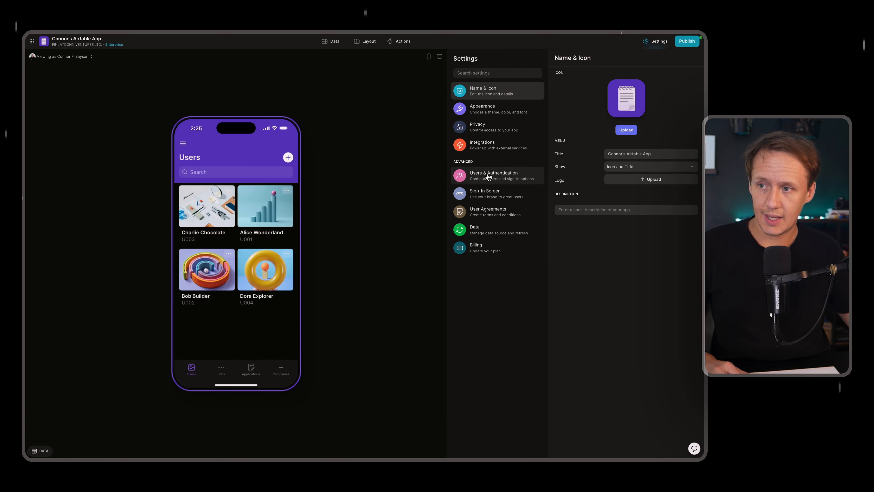
left_click(488, 176)
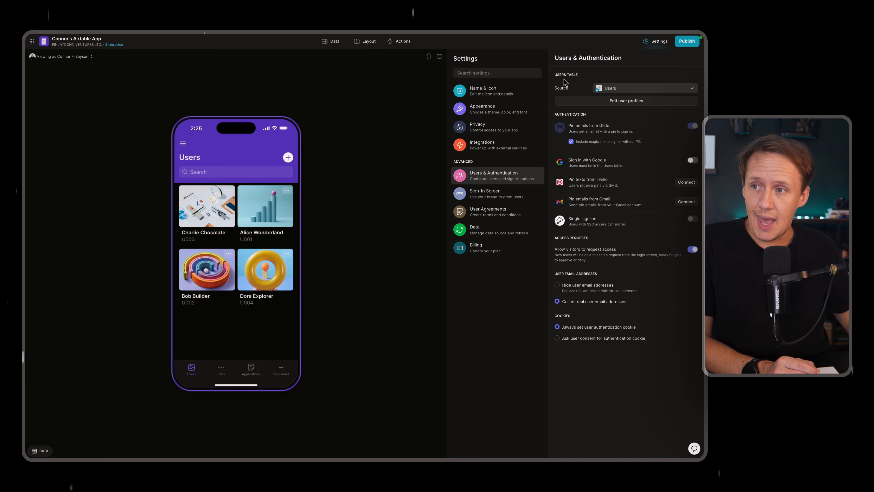
left_click(634, 93)
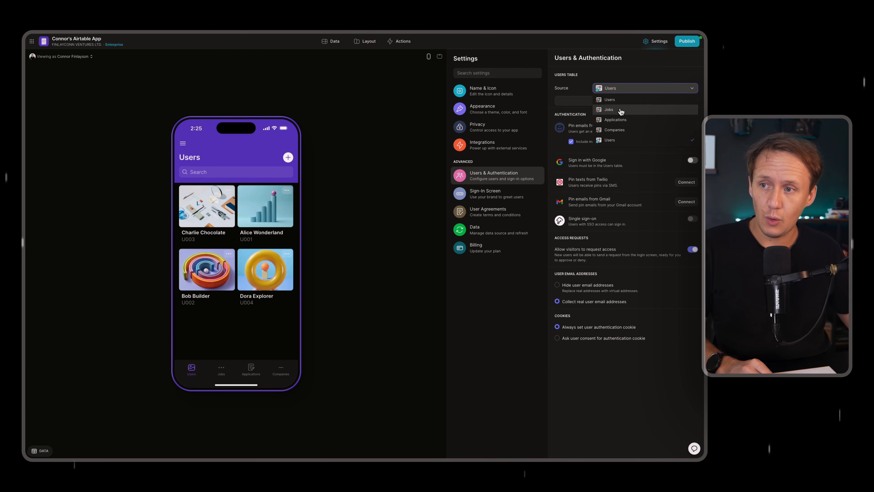
left_click(619, 100)
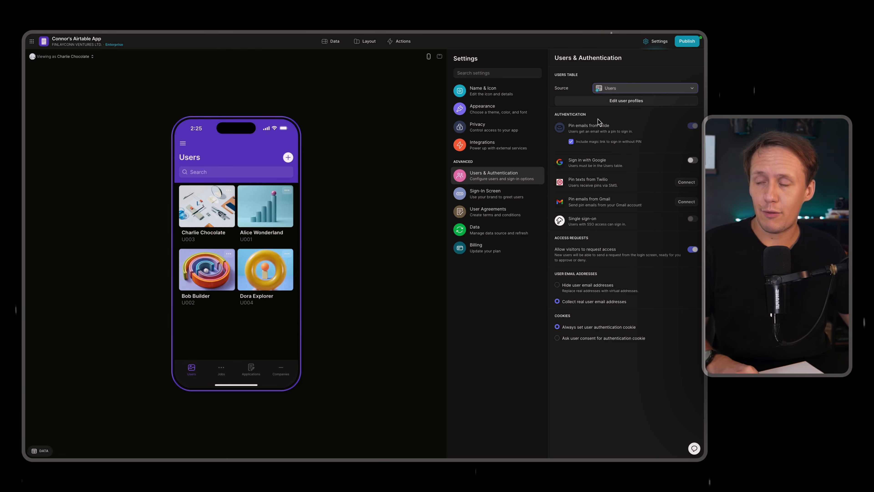
Delete the redundant built-in Users table listed after Companies from the app's data.
left_click(340, 43)
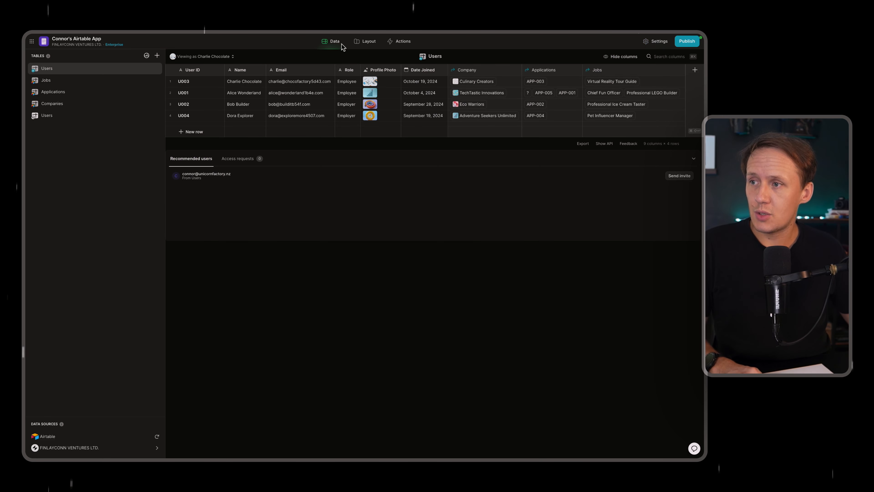
right_click(50, 119)
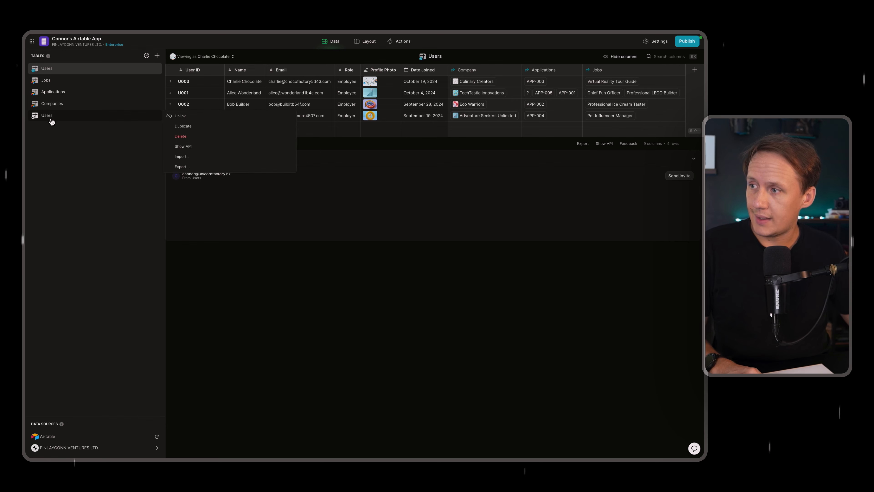
left_click(217, 139)
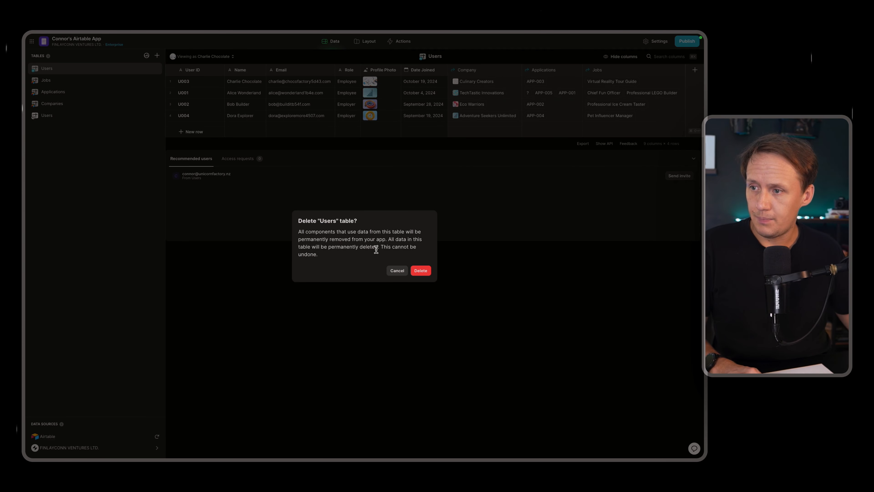
left_click(420, 271)
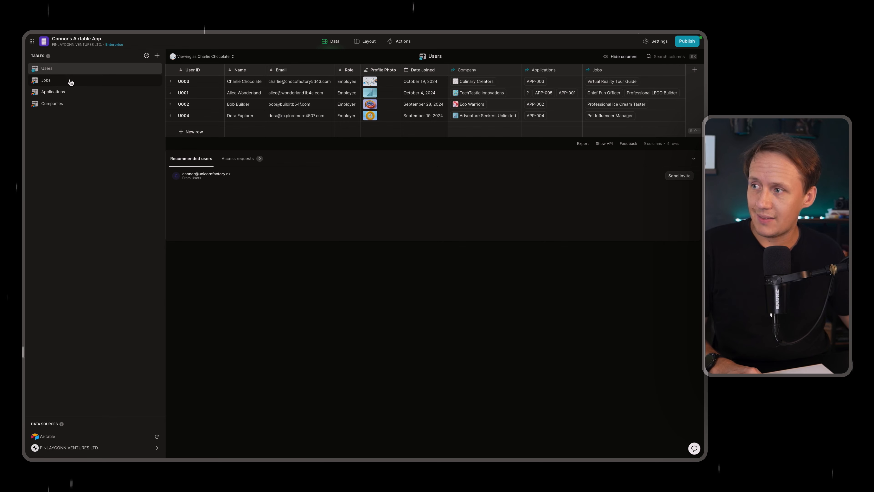
mouse_move(31, 248)
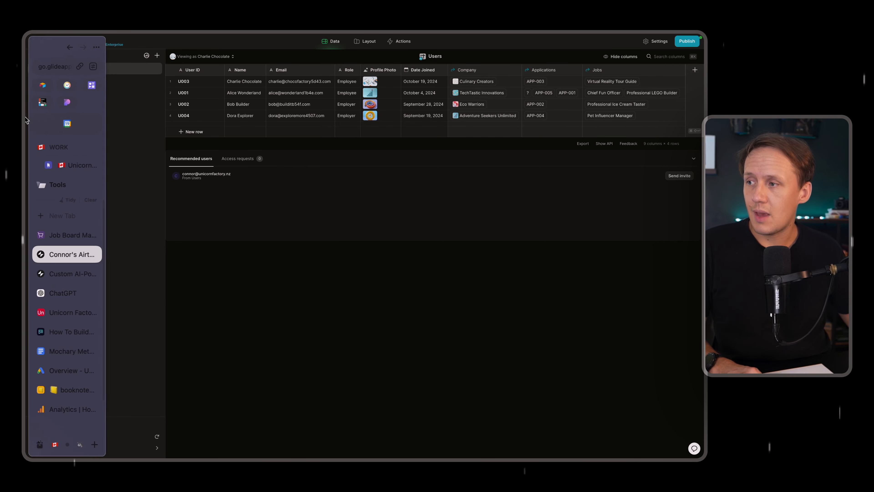
left_click(62, 239)
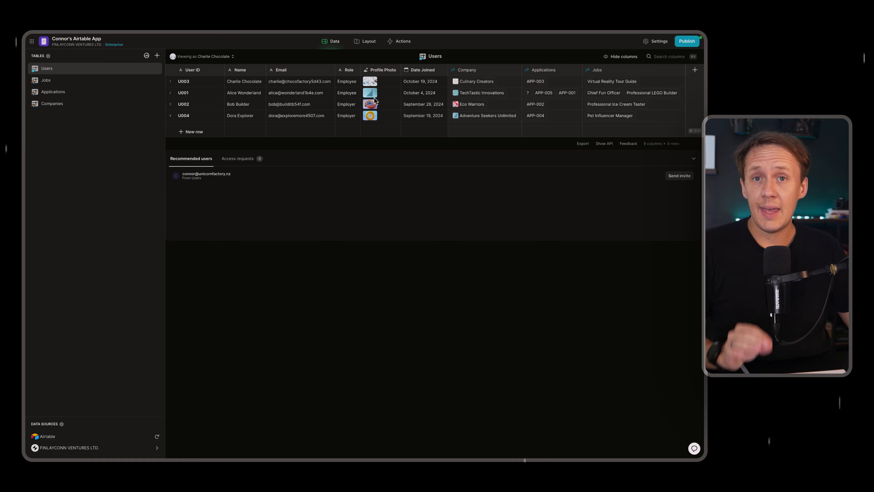
Preview the app's layout as the second sample user in the list of users.
left_click(356, 43)
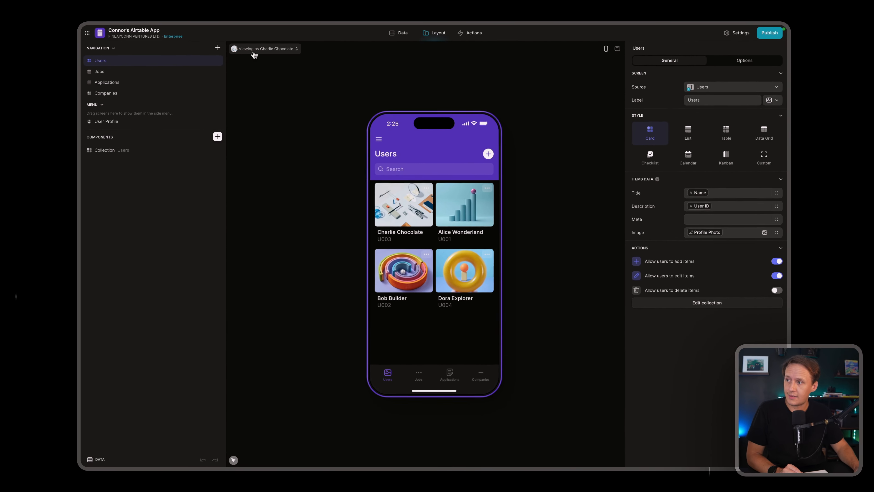
left_click(254, 52)
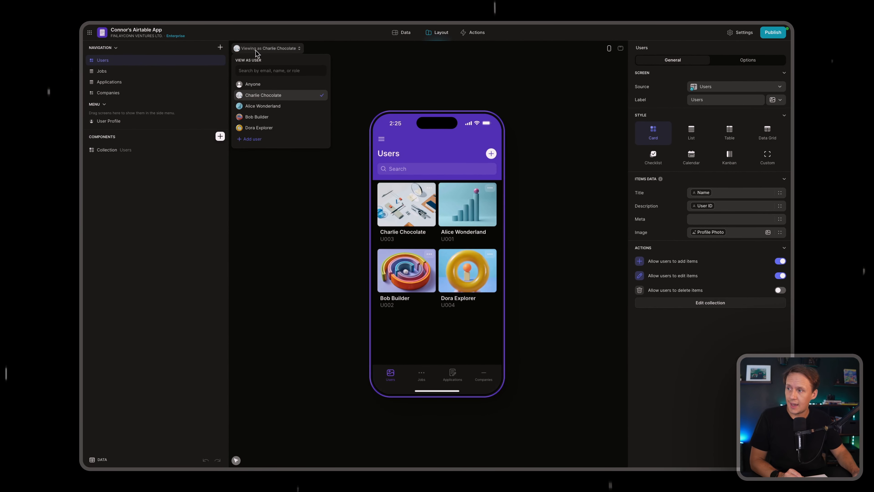
left_click(261, 109)
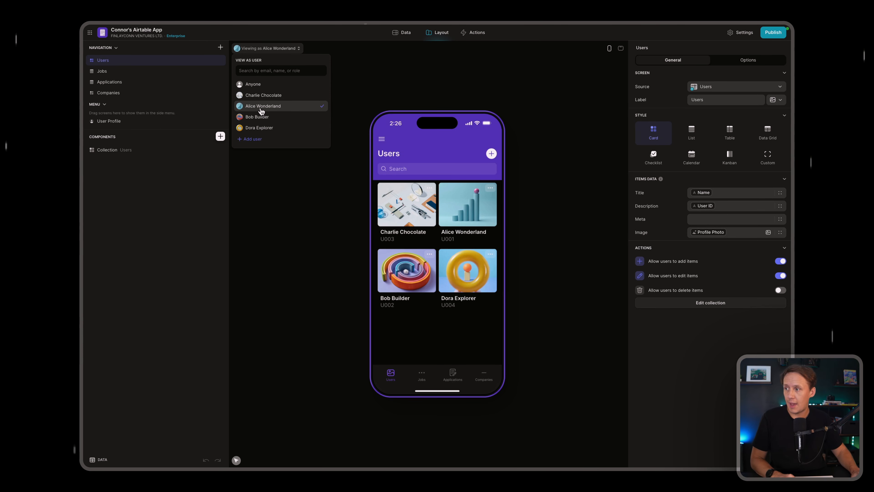
left_click(185, 209)
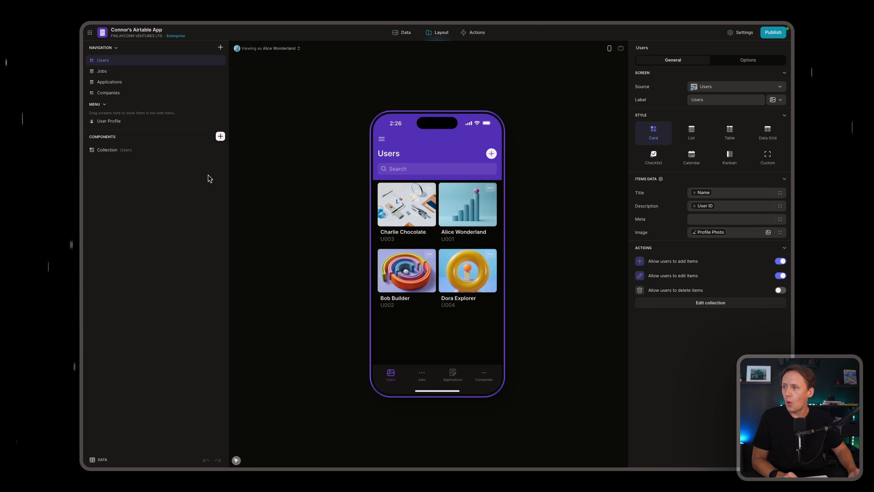
Add a Text component above the Users collection with the content "Welcome", the user profile's Name and an exclamation mark.
left_click(220, 137)
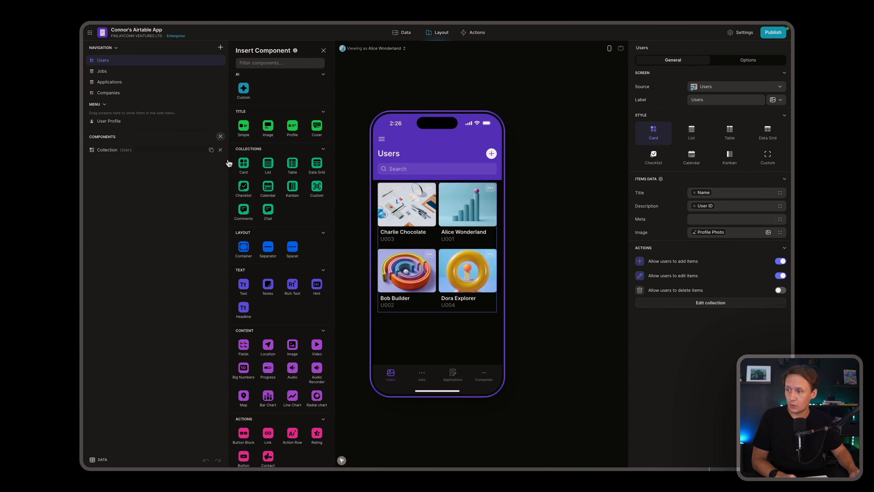
left_click_drag(244, 285, 145, 148)
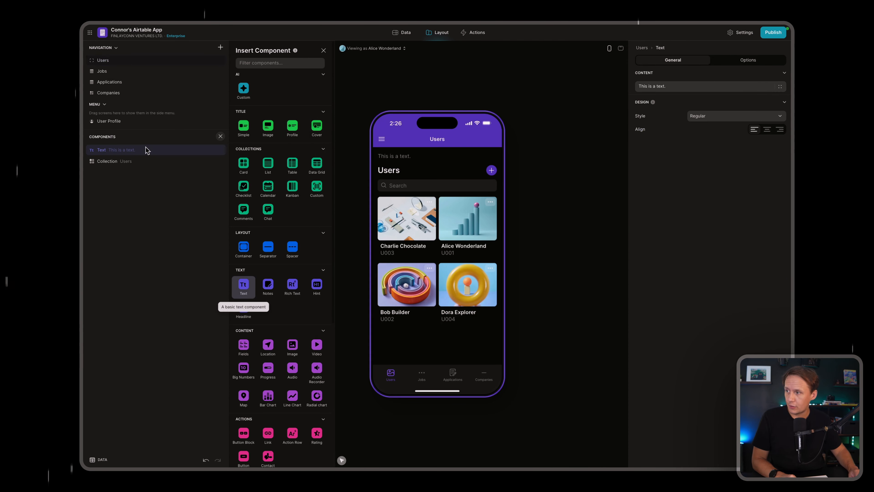
left_click(740, 86)
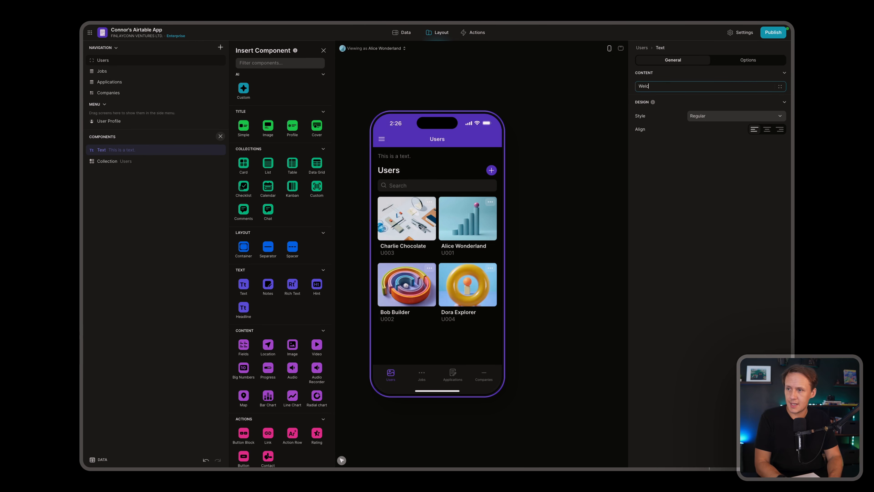
left_click(781, 86)
mouse_move(752, 111)
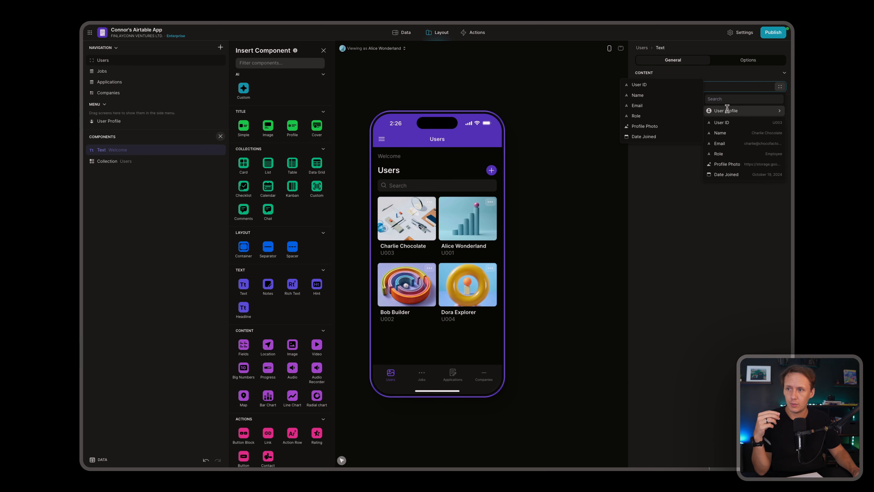
left_click(654, 95)
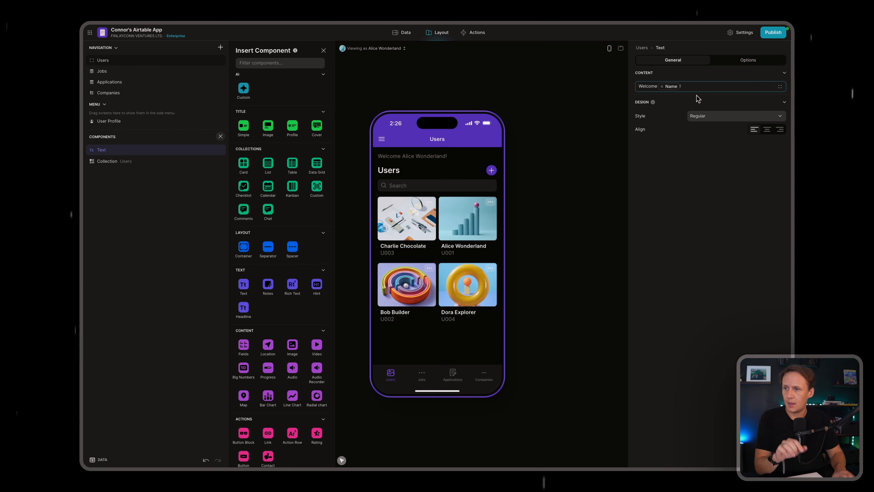
Set the welcome text's style to Headline Large and check the greeting in the preview.
left_click(699, 115)
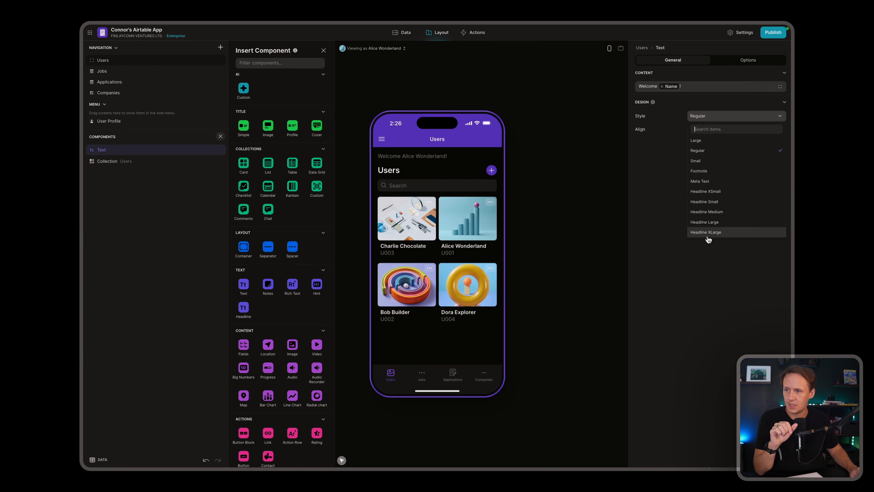
left_click(704, 222)
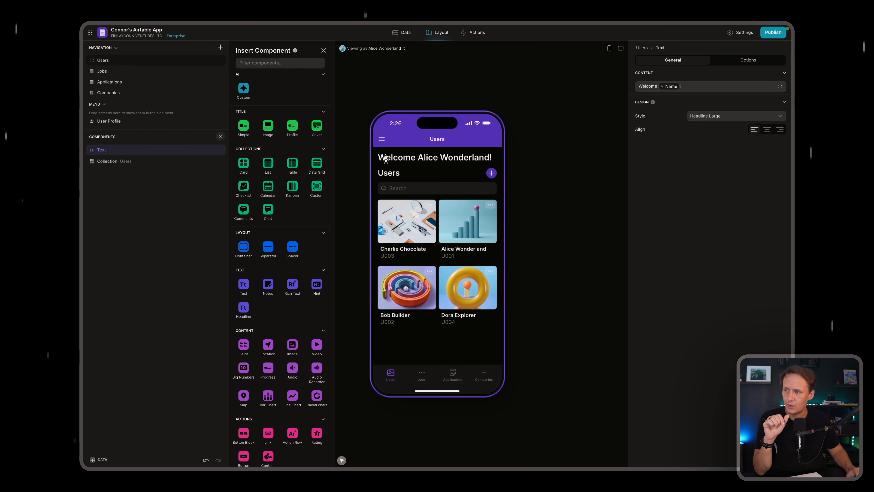
left_click_drag(378, 158, 500, 161)
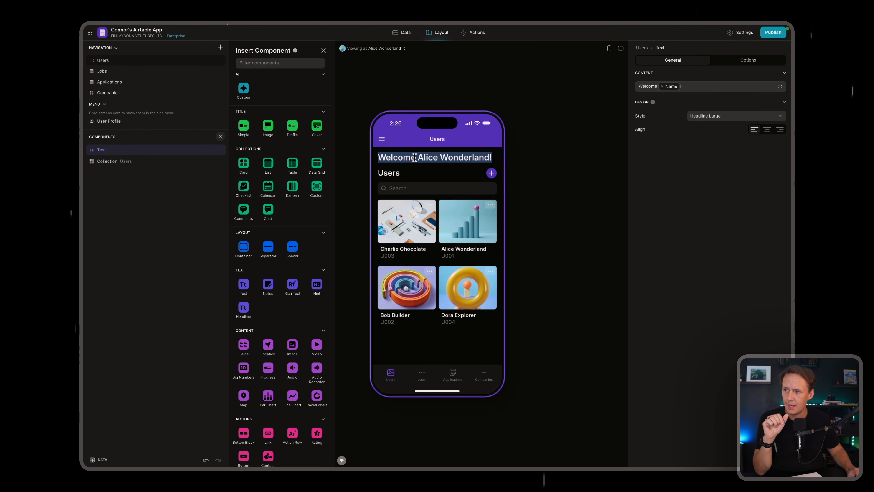
Preview the welcome message as each of the other sample users, finishing with the last one in the list.
left_click(374, 48)
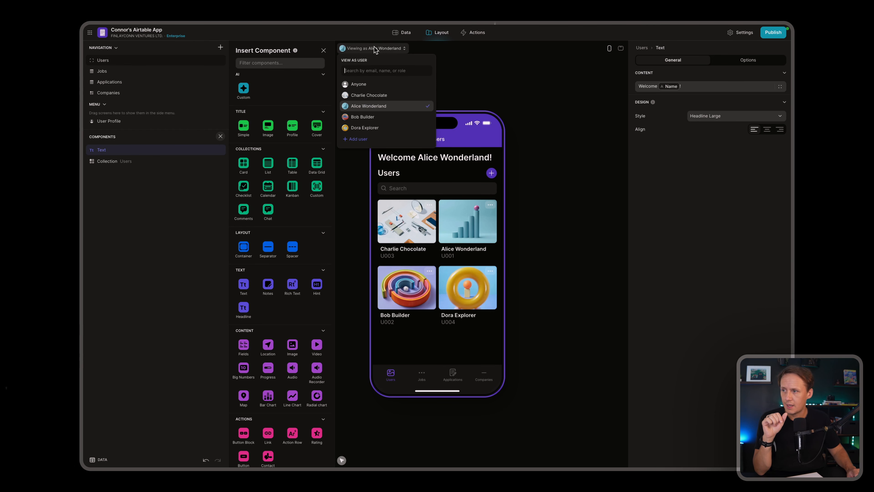
left_click(370, 98)
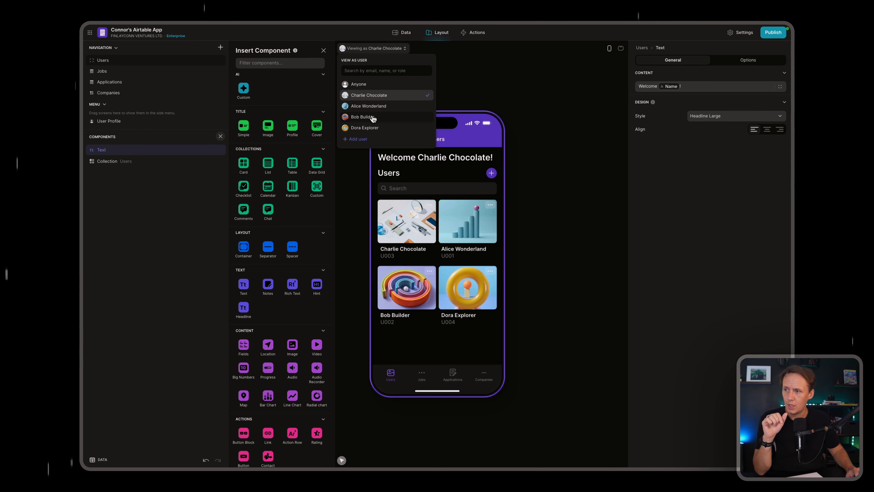
left_click(366, 119)
left_click(371, 130)
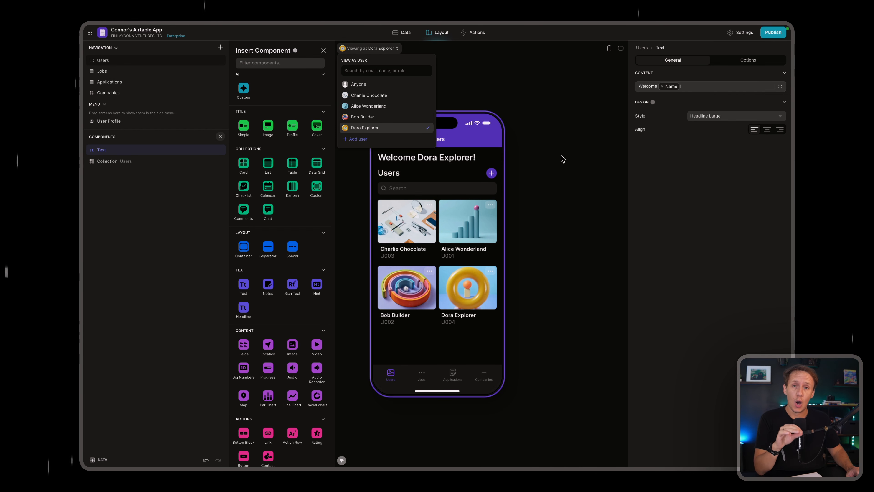
left_click(606, 216)
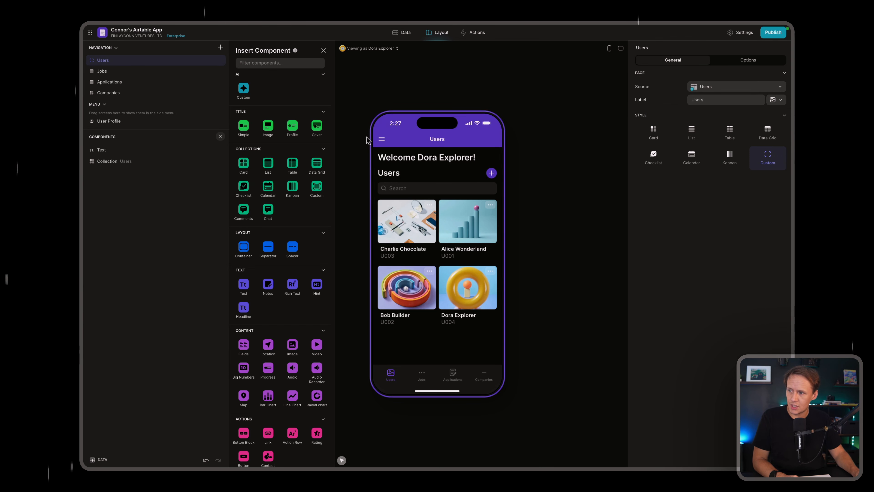
Switch the layout preview to the desktop view and look through the Jobs, Applications and Companies screens.
left_click(402, 32)
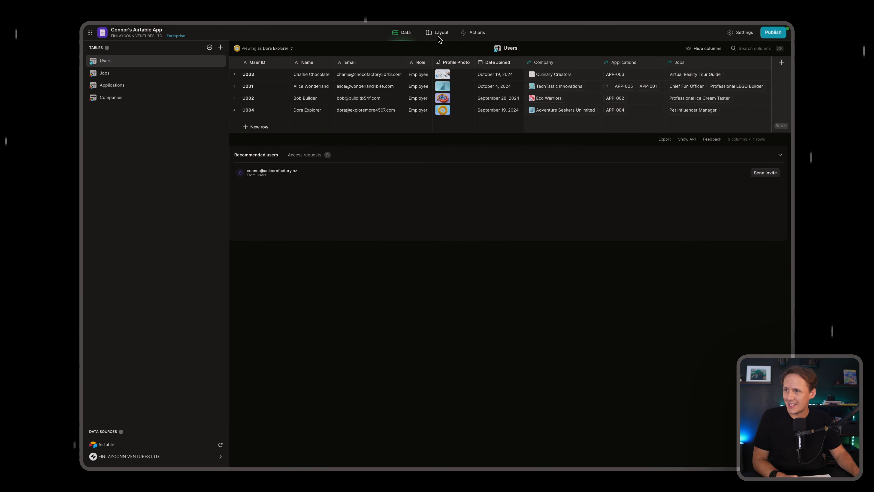
left_click(439, 34)
left_click(620, 49)
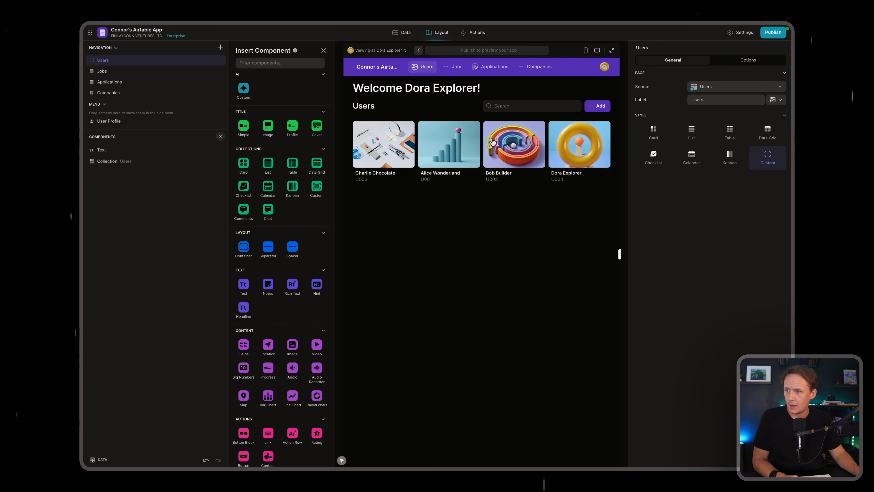
left_click(455, 67)
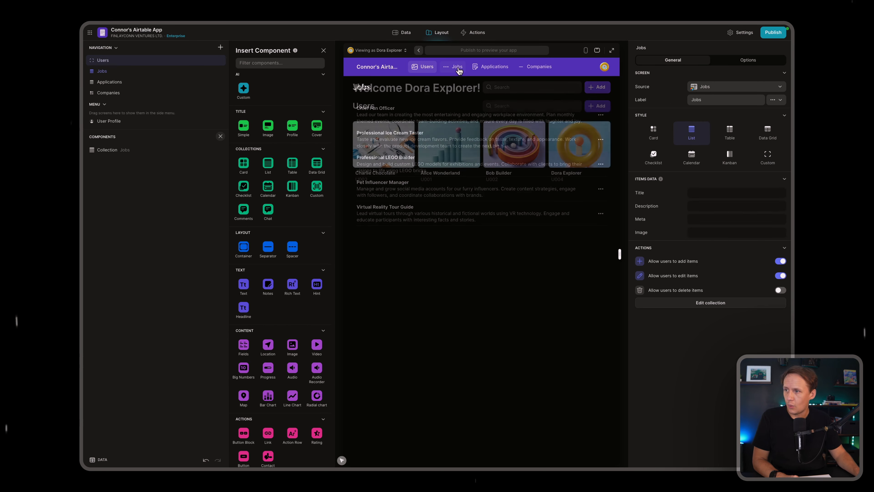
left_click(492, 67)
left_click(533, 69)
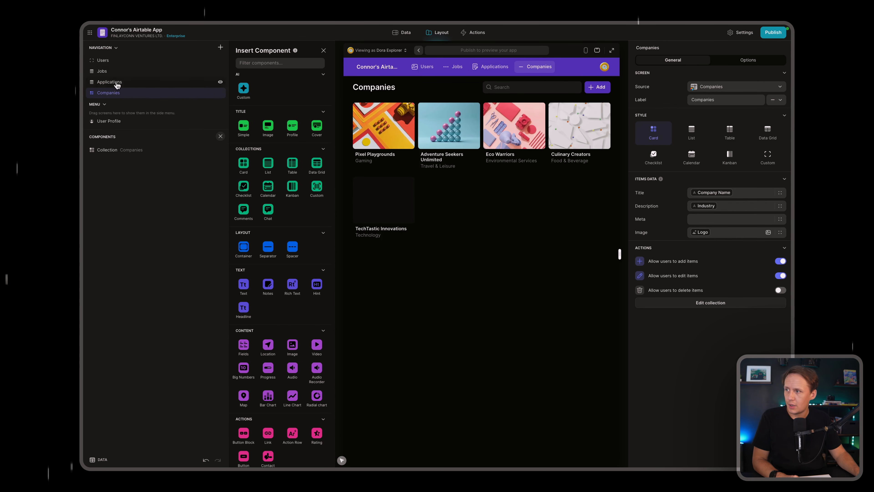
Delete the Users, Companies, Jobs and Applications screens from the app's navigation.
left_click(117, 64)
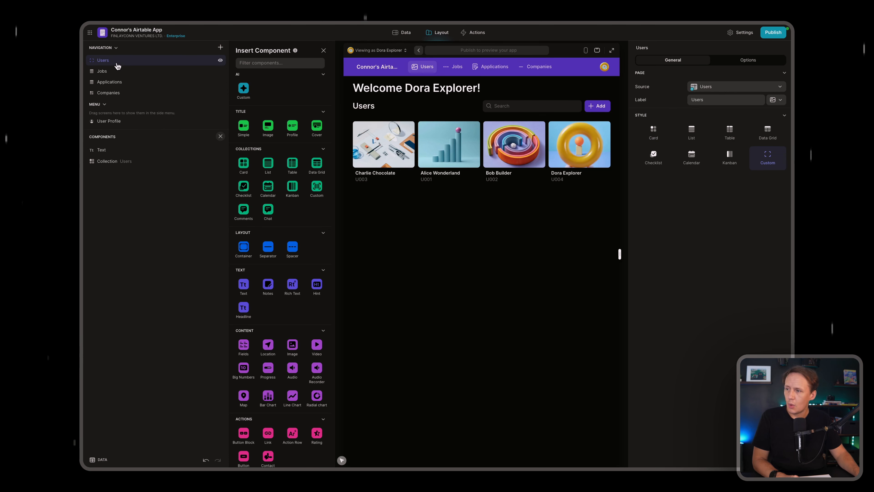
key("Delete")
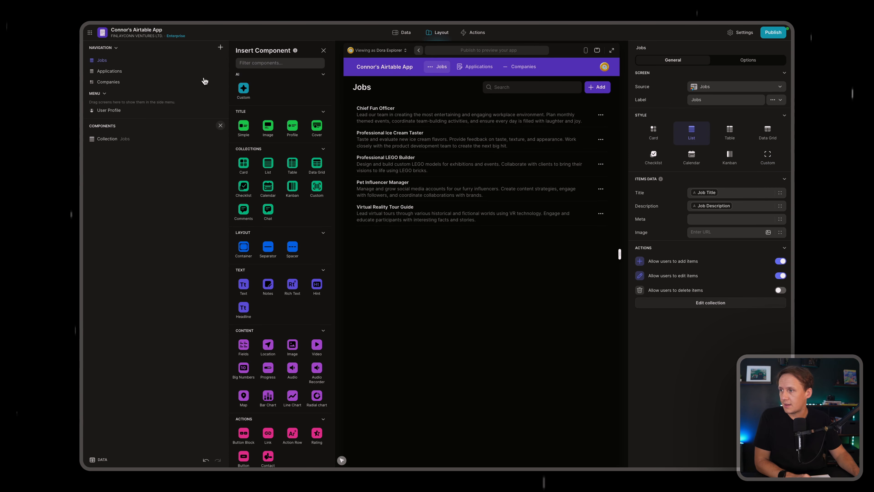
right_click(120, 81)
left_click(242, 94)
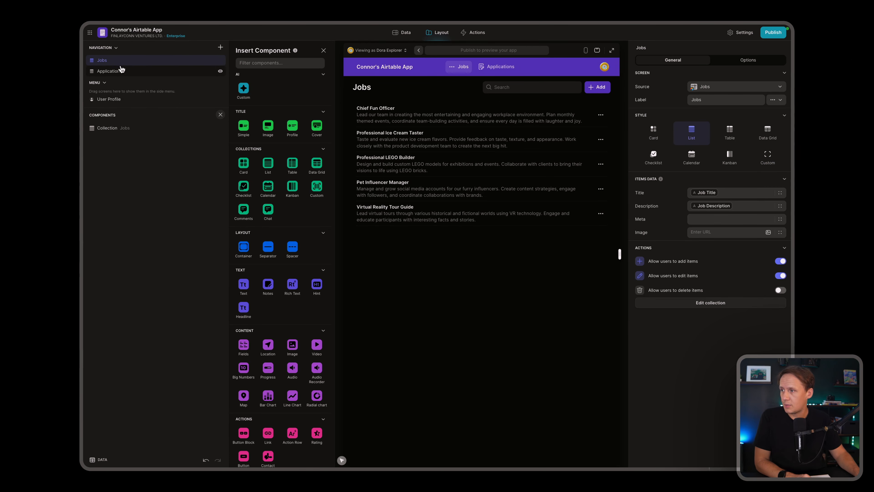
right_click(121, 62)
left_click(255, 72)
right_click(117, 61)
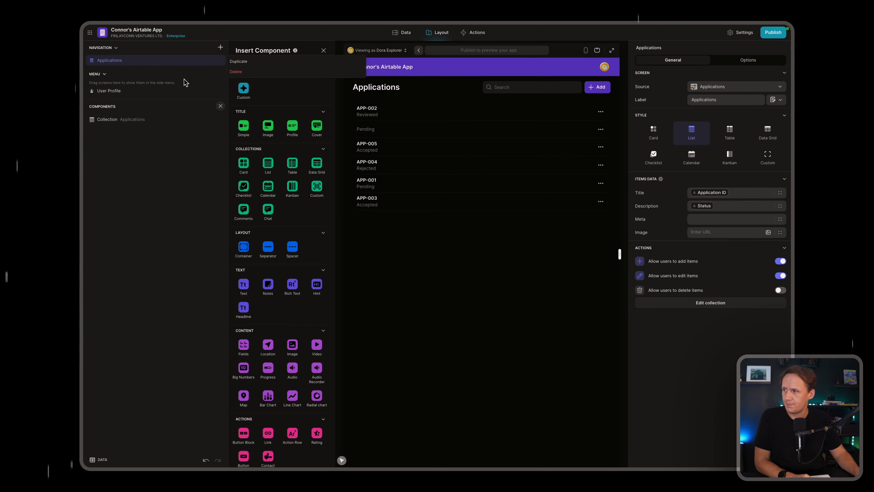
left_click(267, 72)
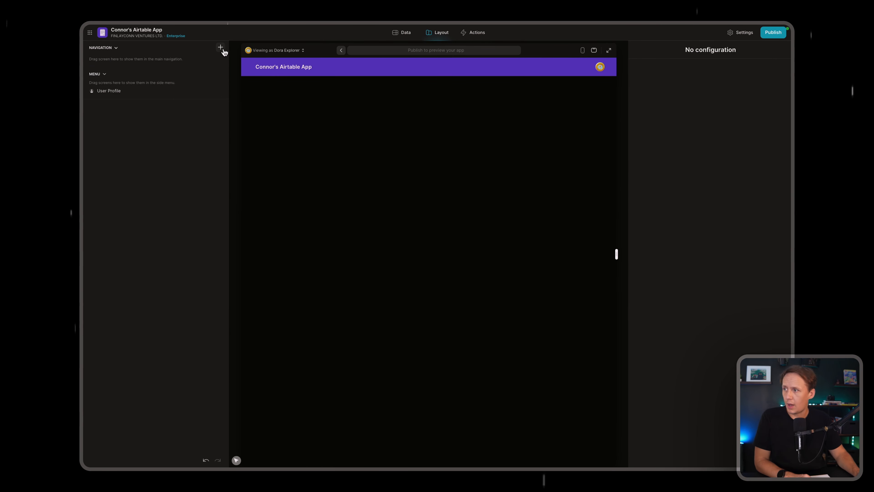
Add a custom screen to the navigation and set its source to the Jobs table.
left_click(221, 48)
left_click(241, 71)
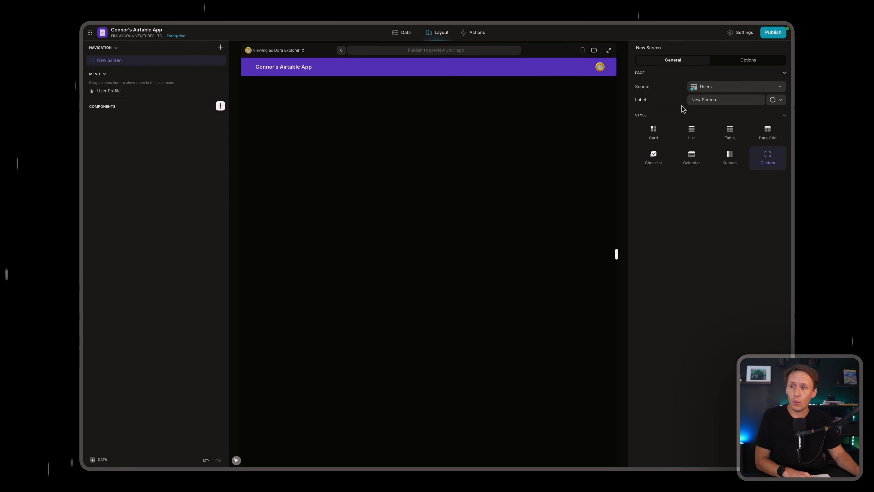
left_click(220, 48)
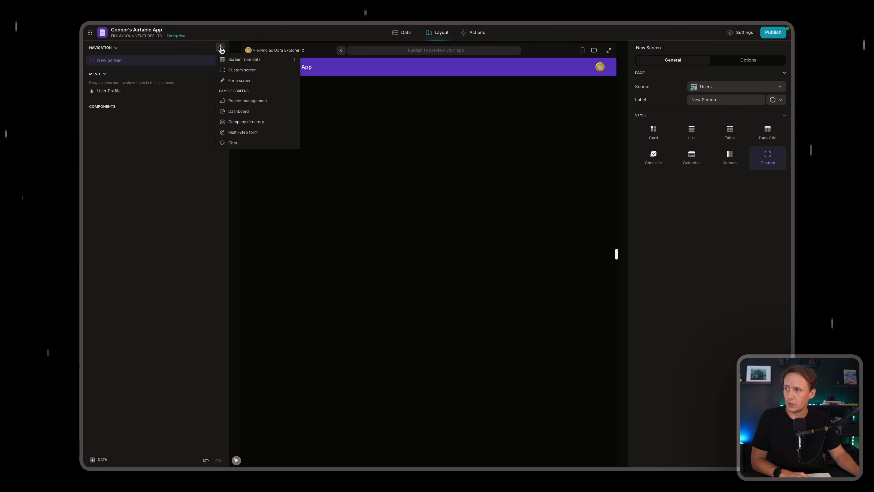
left_click(144, 62)
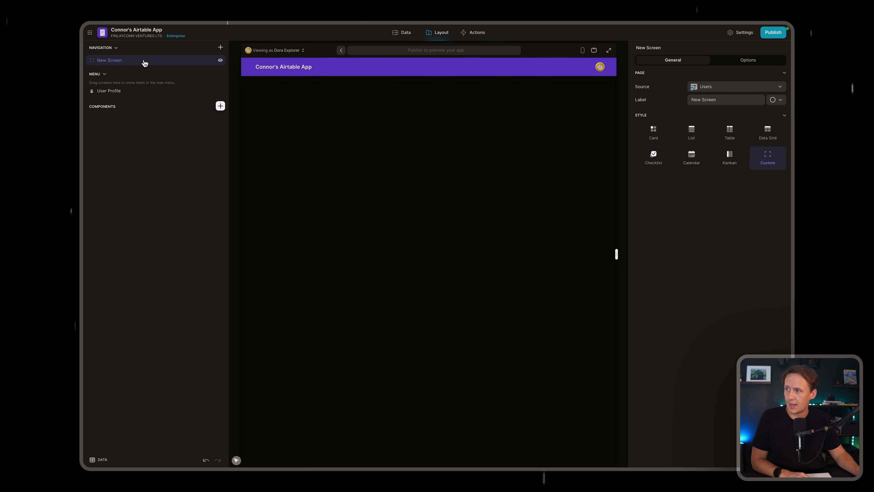
left_click(721, 90)
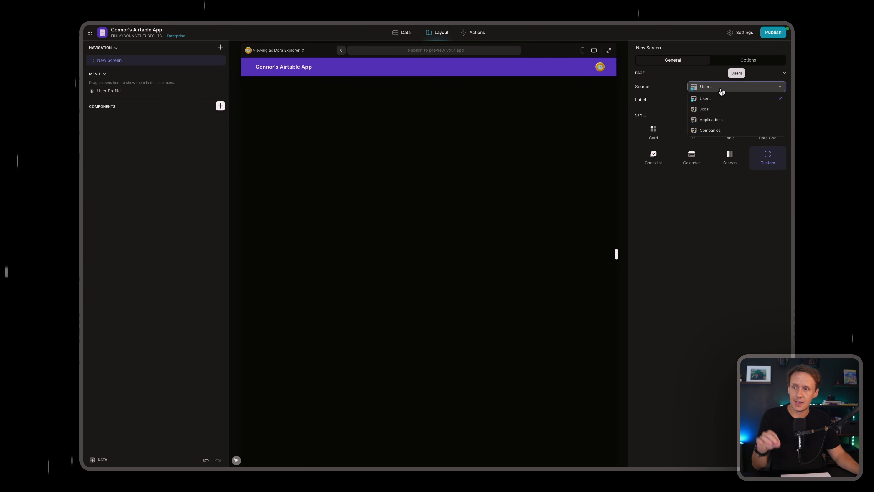
left_click(715, 111)
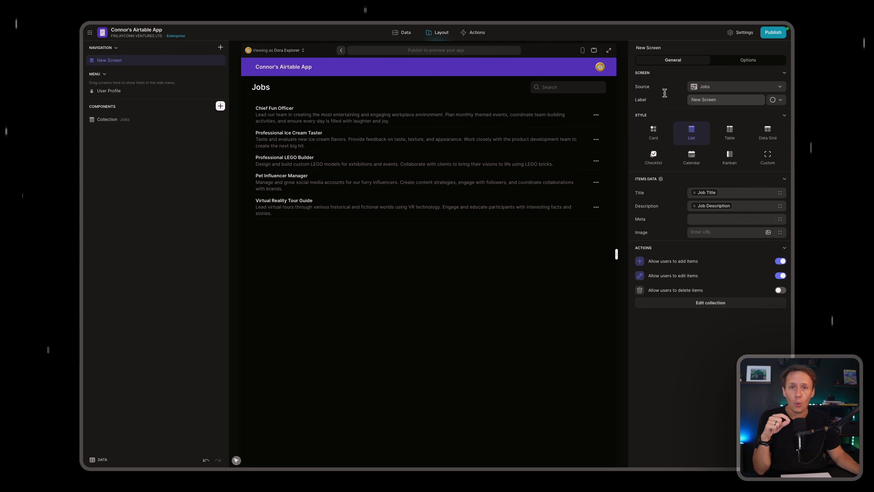
Check the Jobs table's data and replace the new screen's default Jobs collection with a newly inserted List collection.
left_click(404, 33)
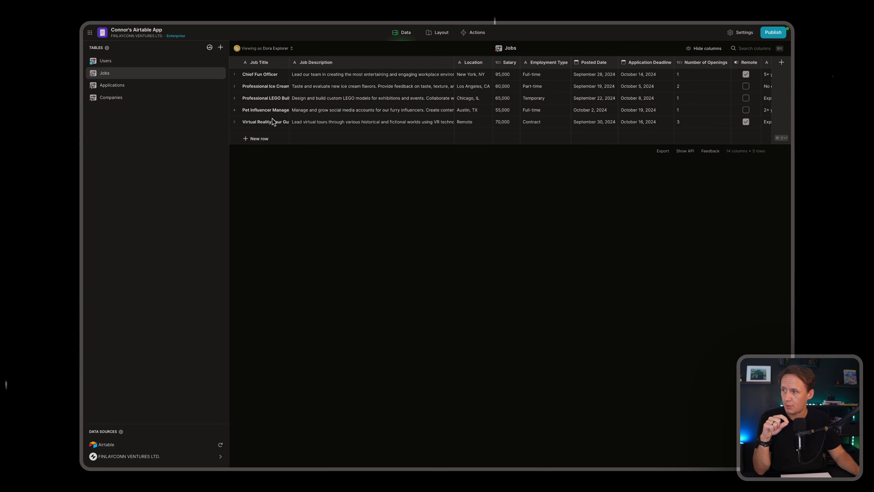
left_click(438, 32)
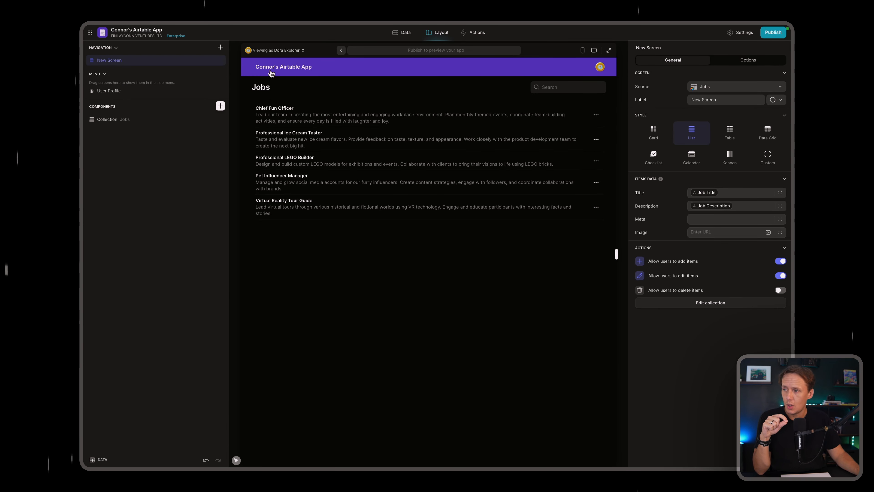
left_click(104, 123)
left_click(103, 123)
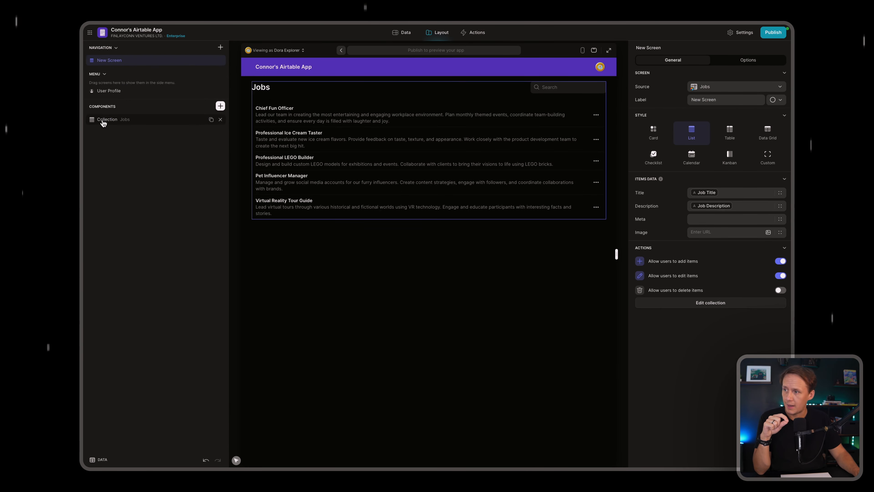
left_click(104, 123)
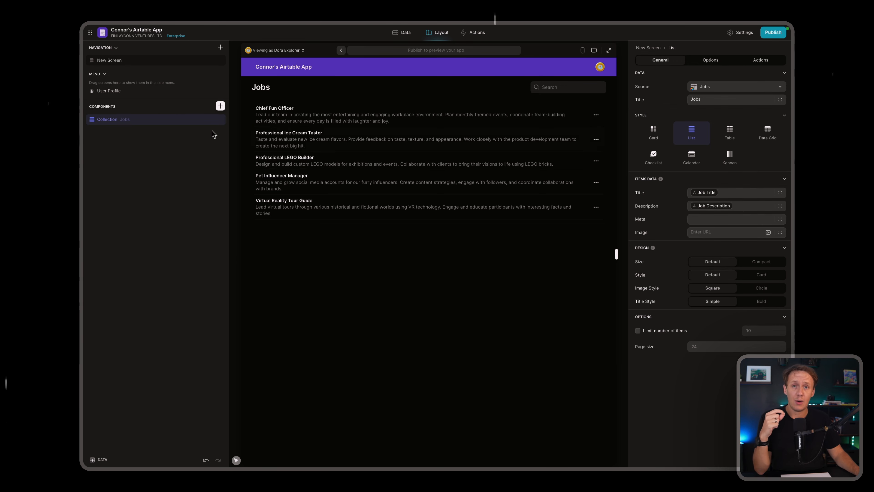
mouse_move(222, 125)
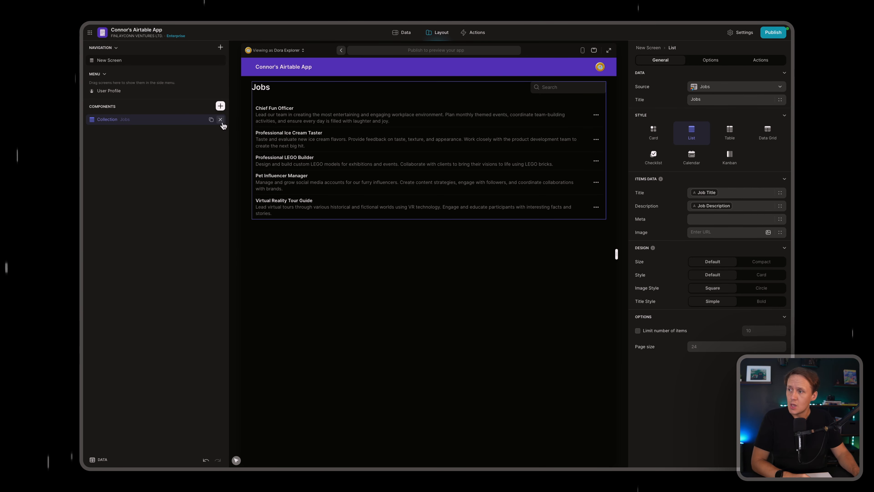
left_click(221, 119)
left_click(221, 106)
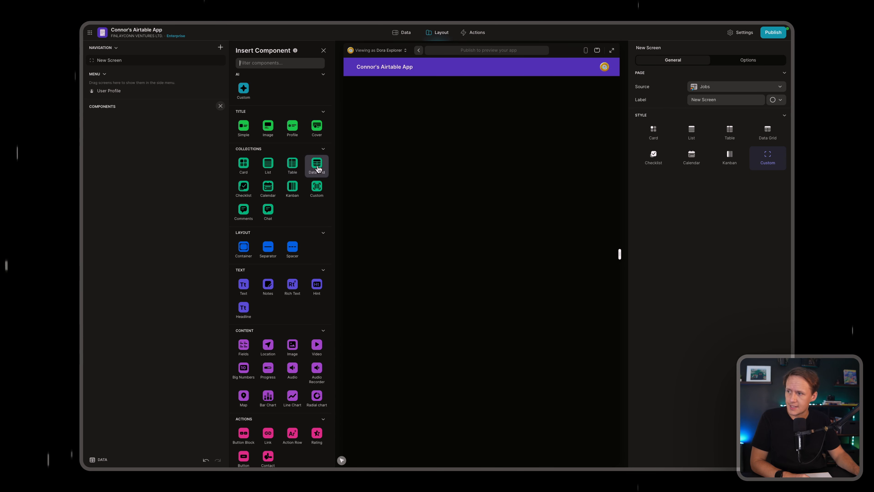
left_click(262, 166)
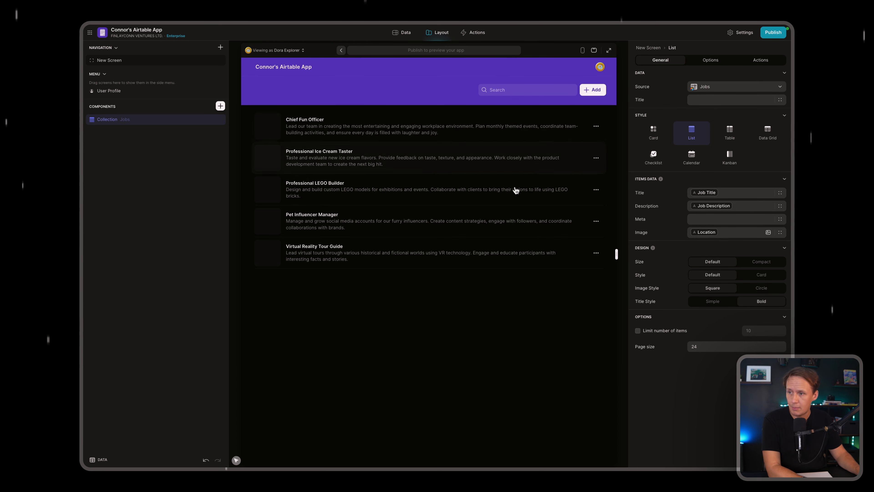
Set the job list items' description to the Location column and their meta to the Employment Type column.
left_click(749, 206)
key("BackSpace")
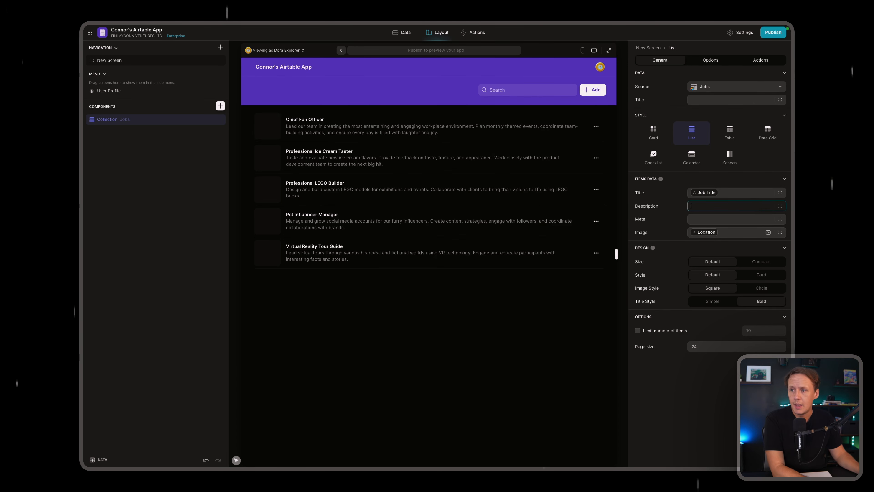
left_click(780, 206)
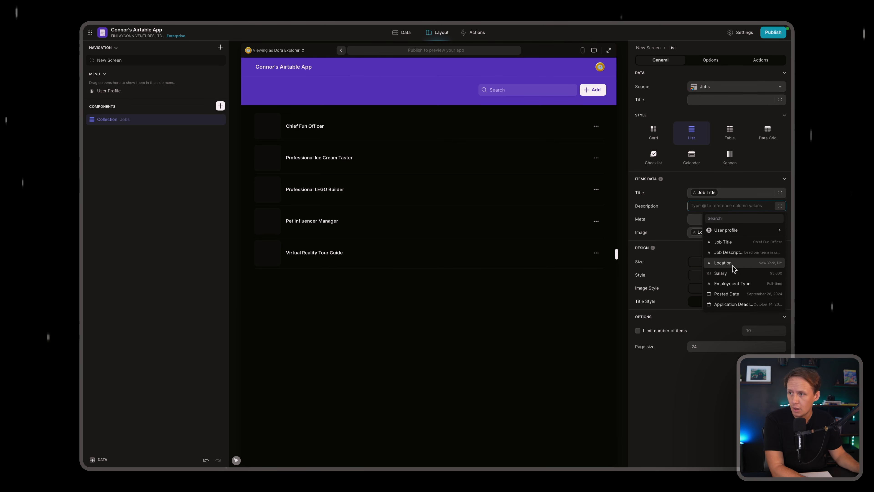
left_click(733, 268)
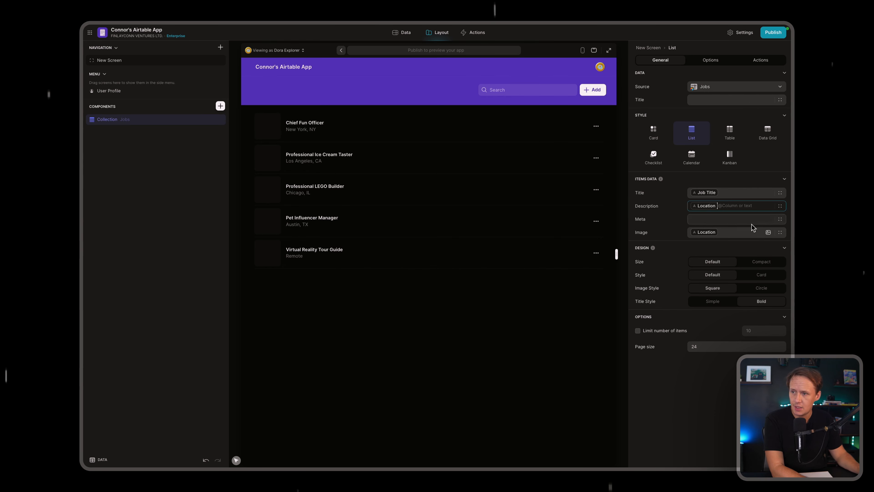
left_click(780, 220)
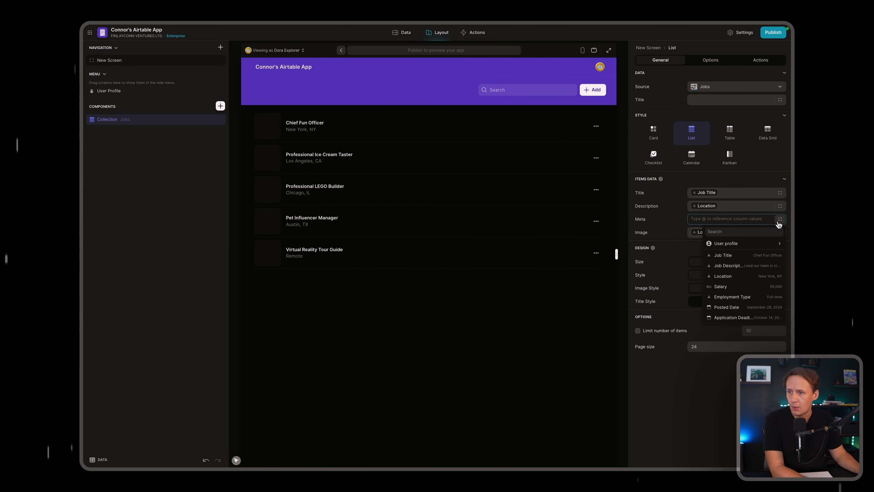
left_click(745, 296)
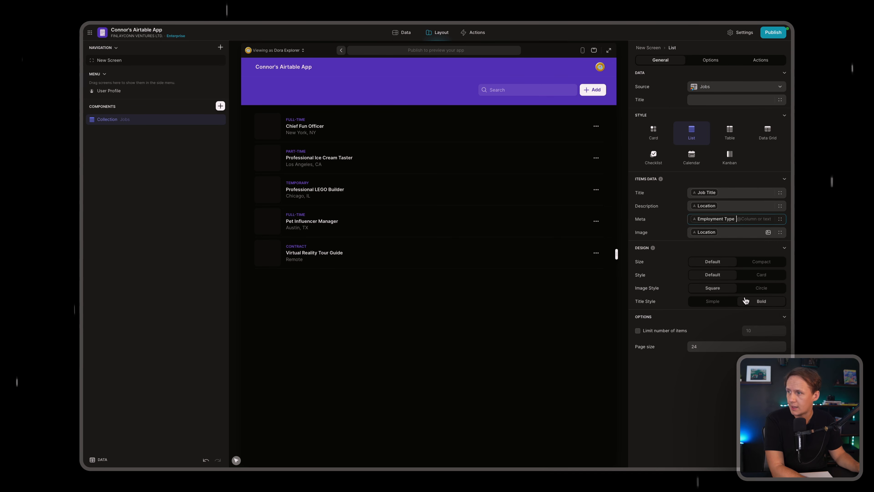
Clear the Location column from the job list items' image.
left_click(726, 231)
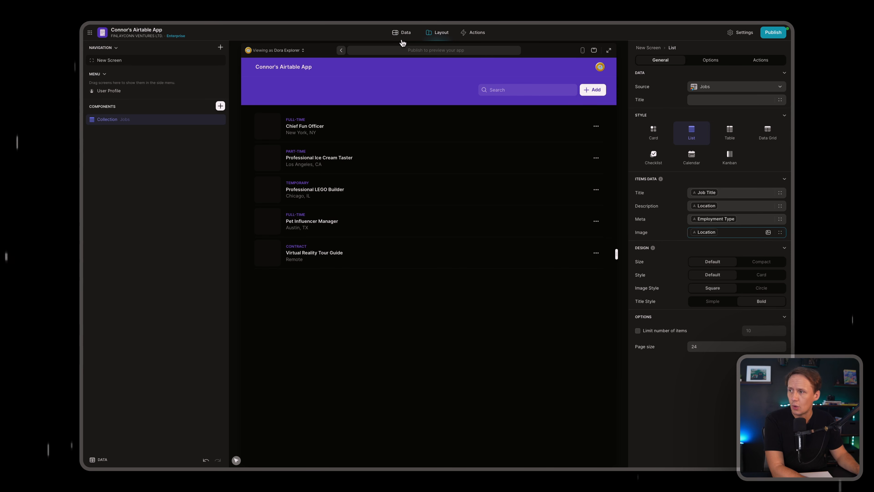
key("BackSpace")
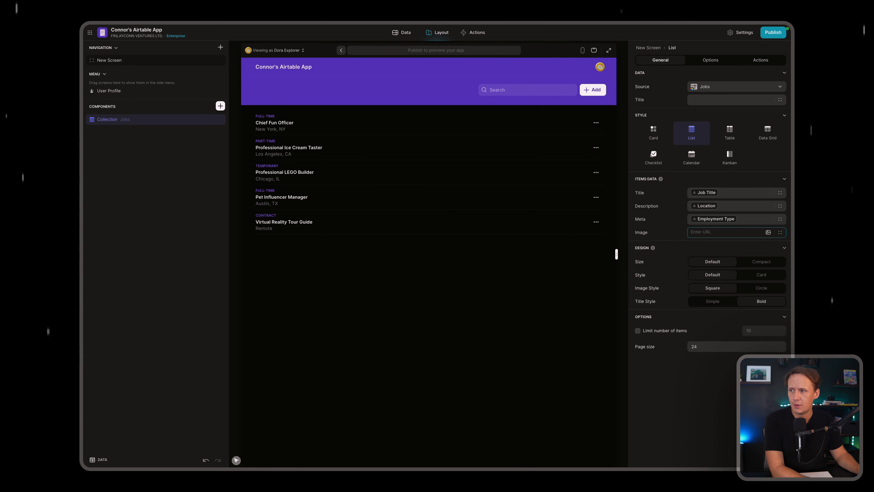
left_click(481, 292)
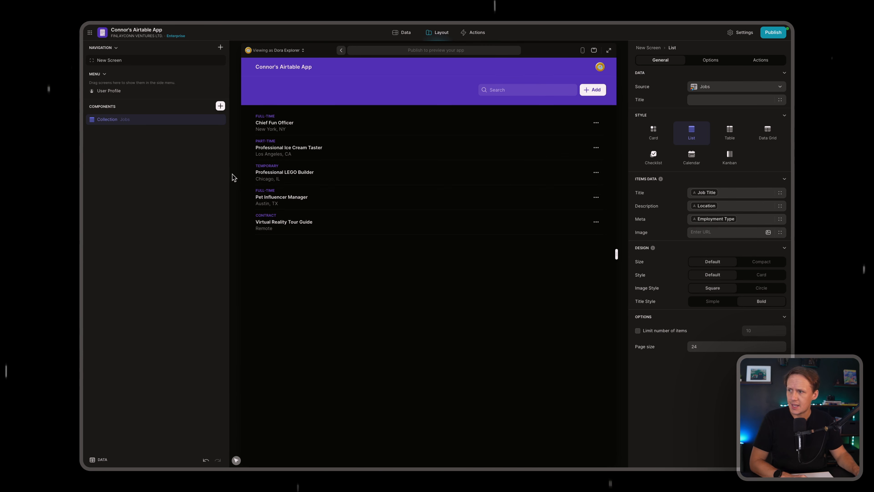
Insert a Container component above the Jobs collection on the new screen.
left_click(220, 107)
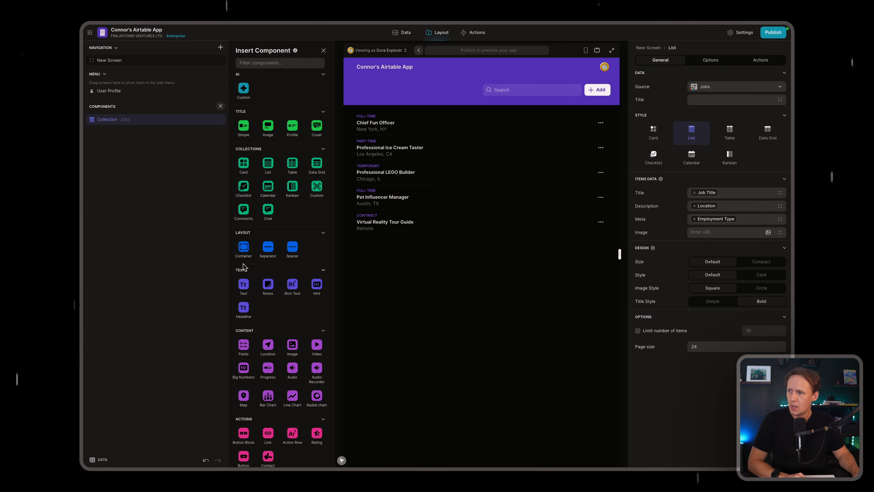
left_click_drag(244, 255, 162, 120)
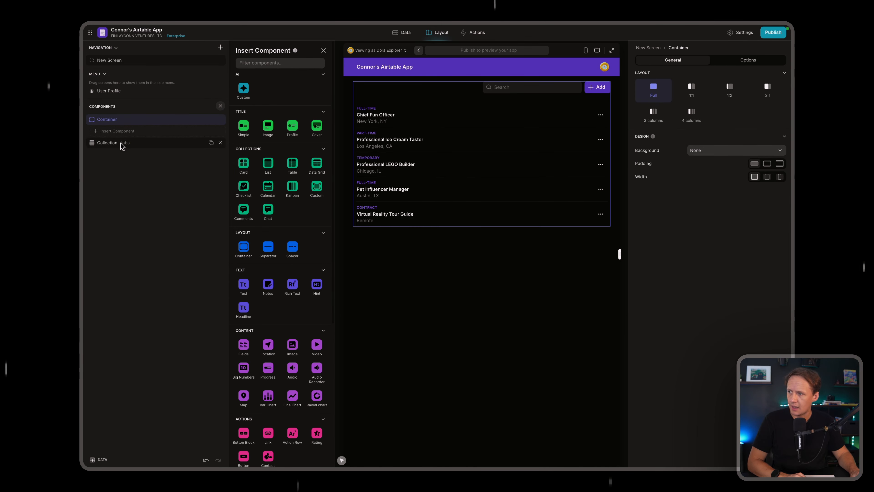
Move the Jobs collection inside the Container on the new screen.
left_click_drag(121, 143, 131, 133)
left_click(131, 132)
left_click(117, 121)
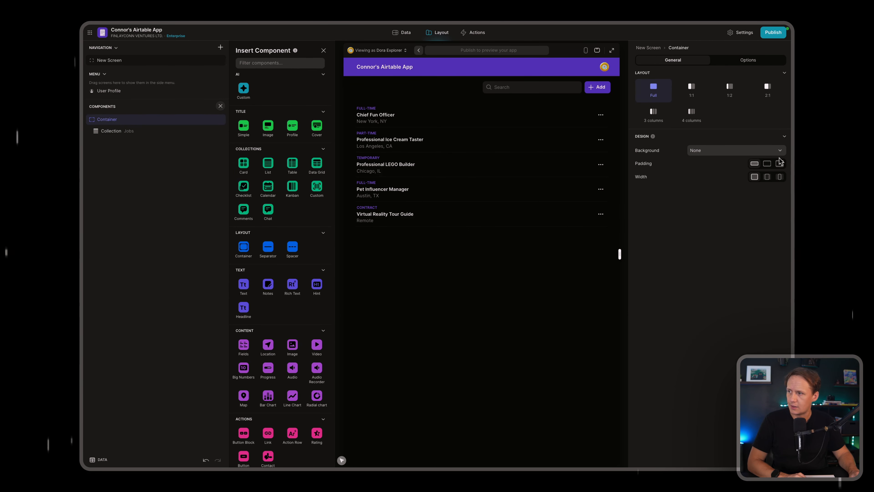
Give the Container a Card background and Large padding.
left_click(720, 152)
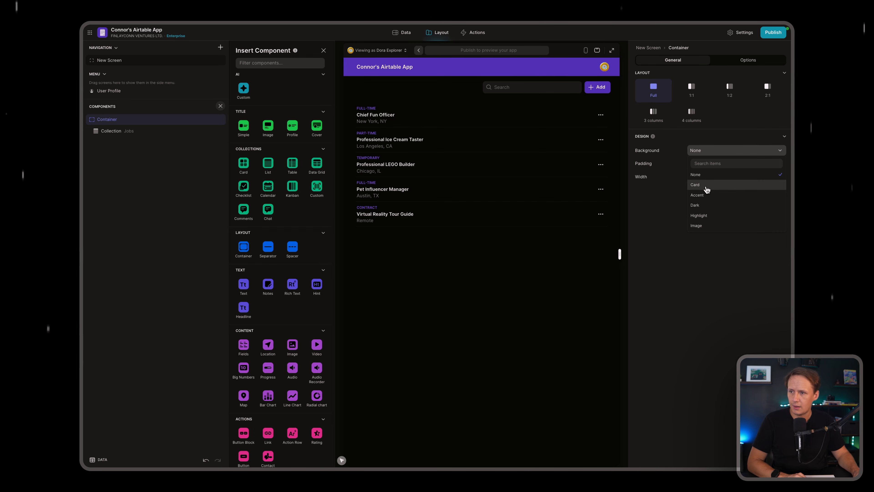
left_click(698, 185)
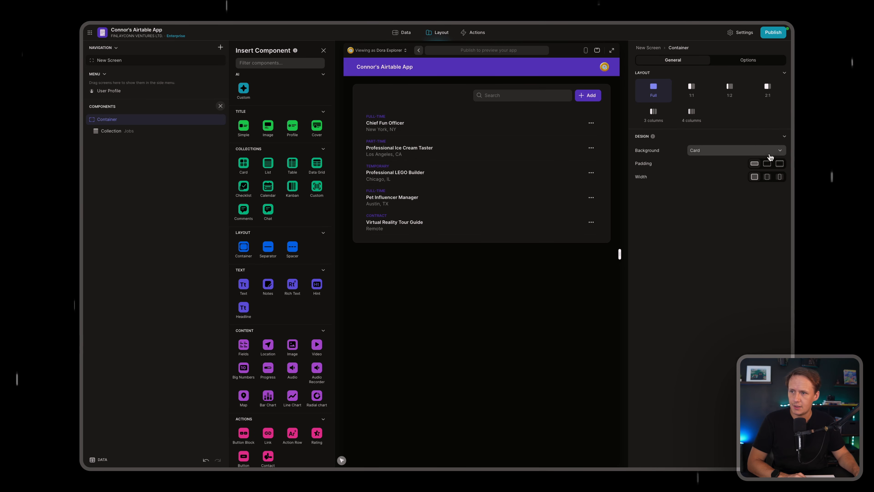
left_click(767, 163)
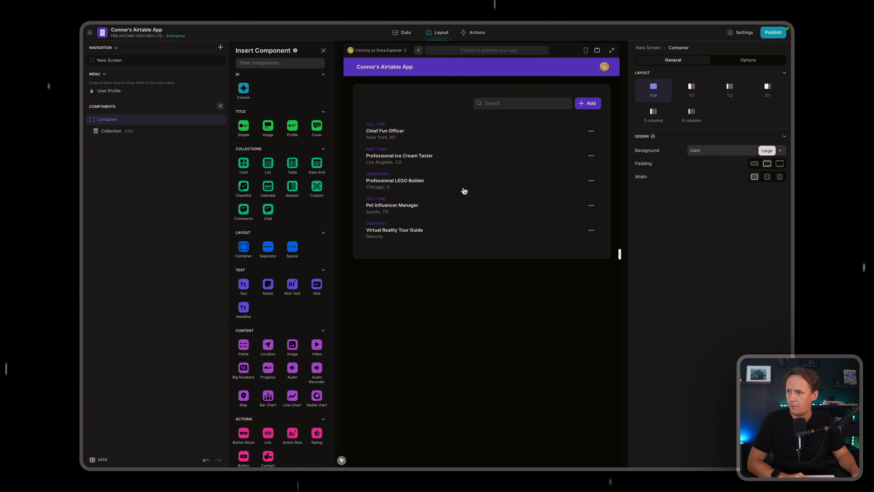
Review the fields of the Jobs collection's Add item form, leaving it without submitting.
left_click(155, 130)
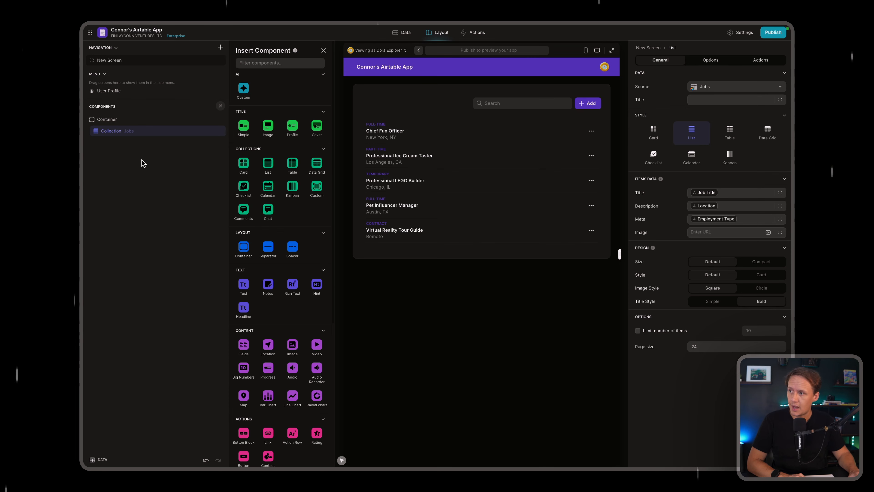
left_click(591, 109)
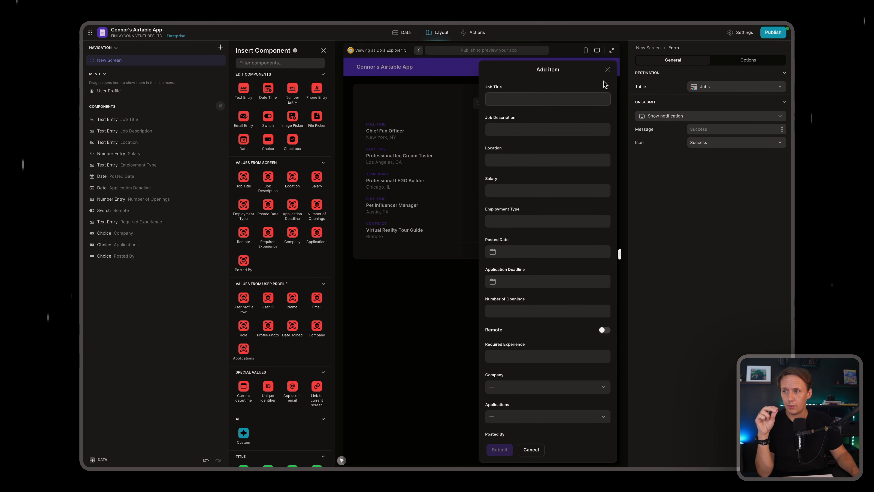
left_click(607, 69)
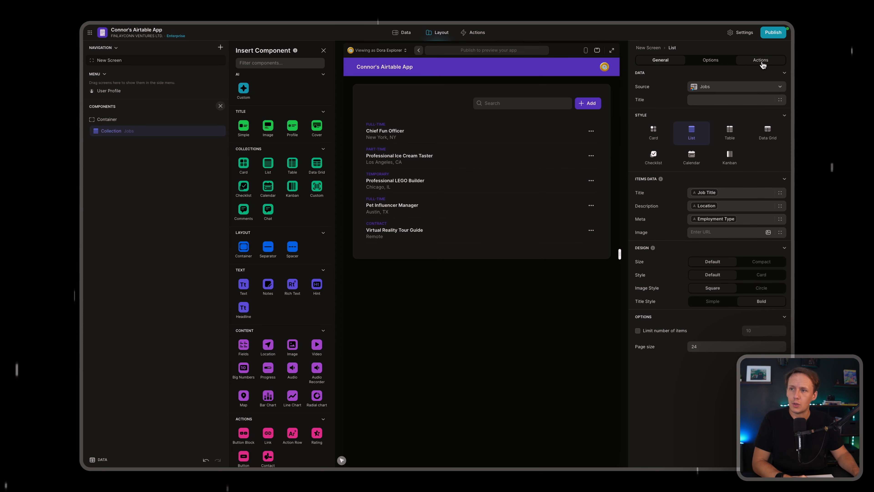
Stop users from adding and editing items in the Jobs collection.
left_click(760, 62)
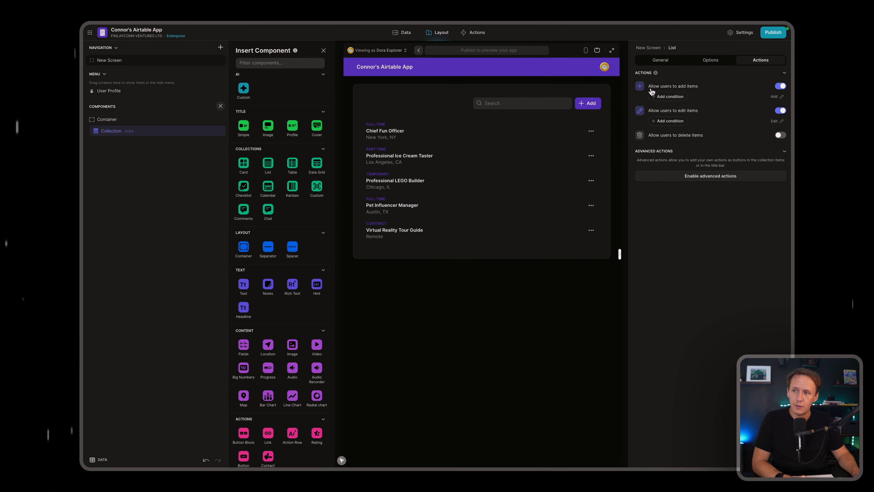
left_click(780, 86)
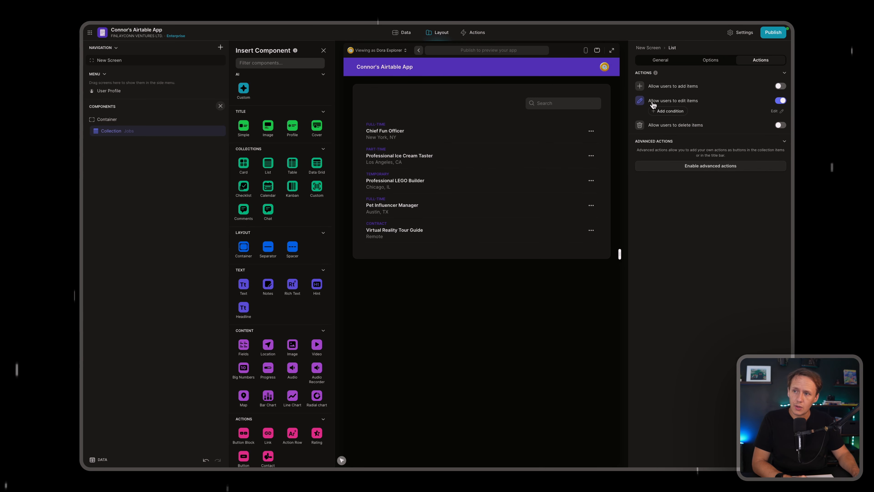
left_click(780, 101)
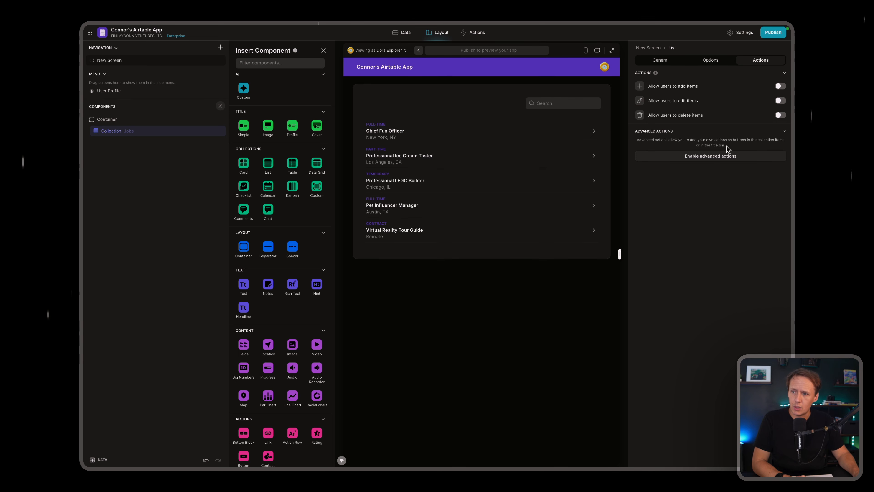
Enable advanced actions for the Jobs collection and add a primary title bar action with its action type set to None.
left_click(707, 157)
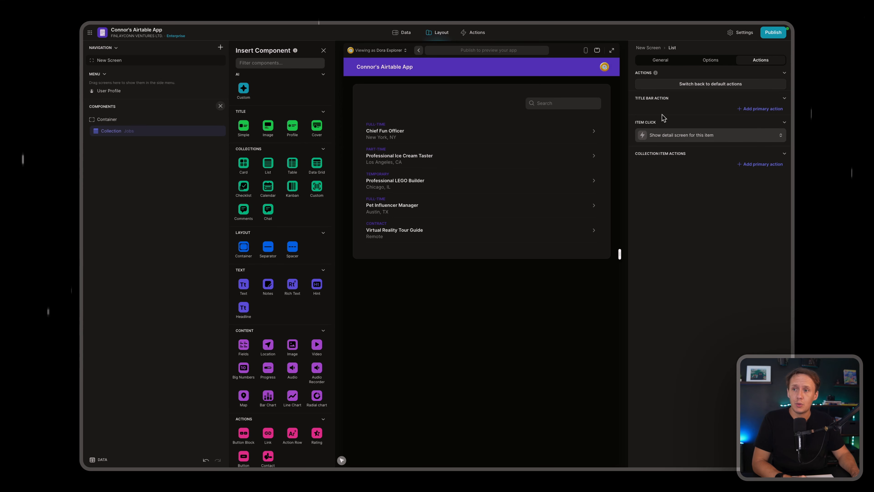
left_click(754, 109)
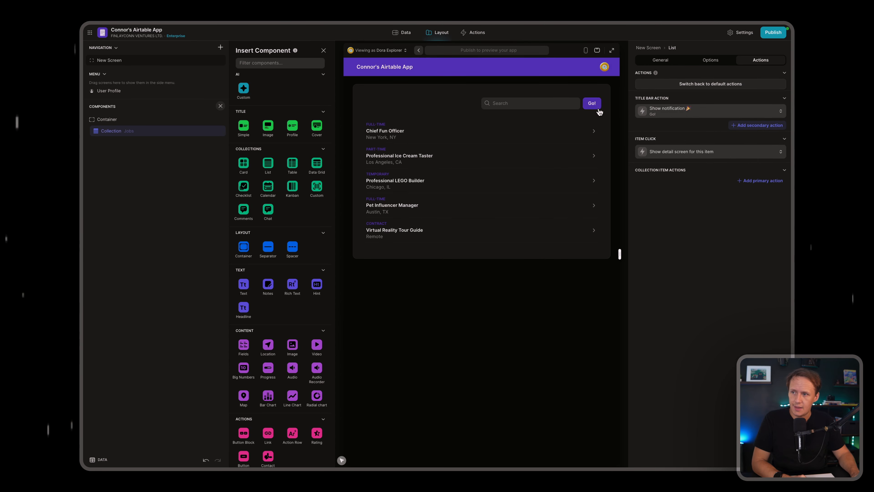
left_click(705, 114)
left_click(718, 170)
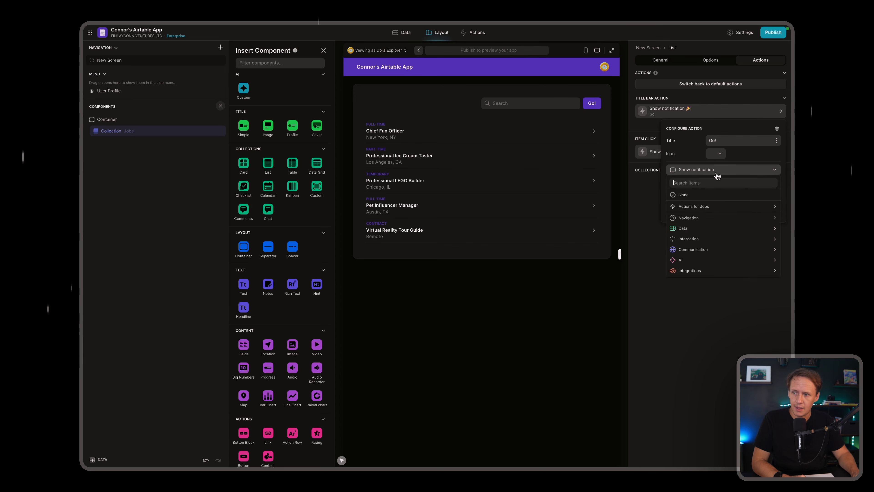
left_click(716, 270)
left_click(717, 313)
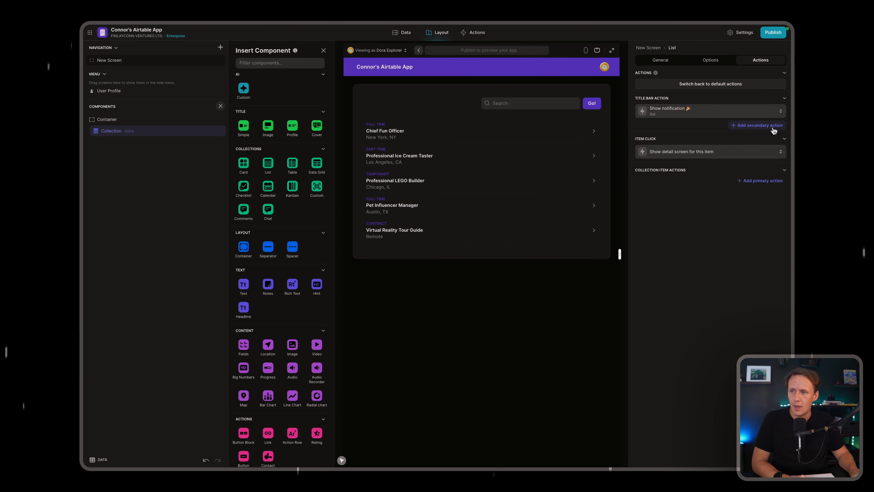
left_click(783, 98)
left_click(783, 99)
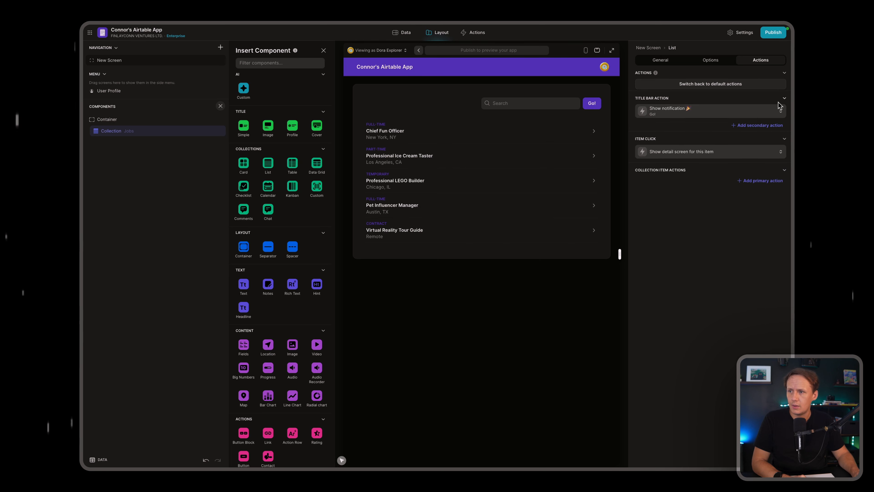
left_click(746, 111)
left_click(710, 170)
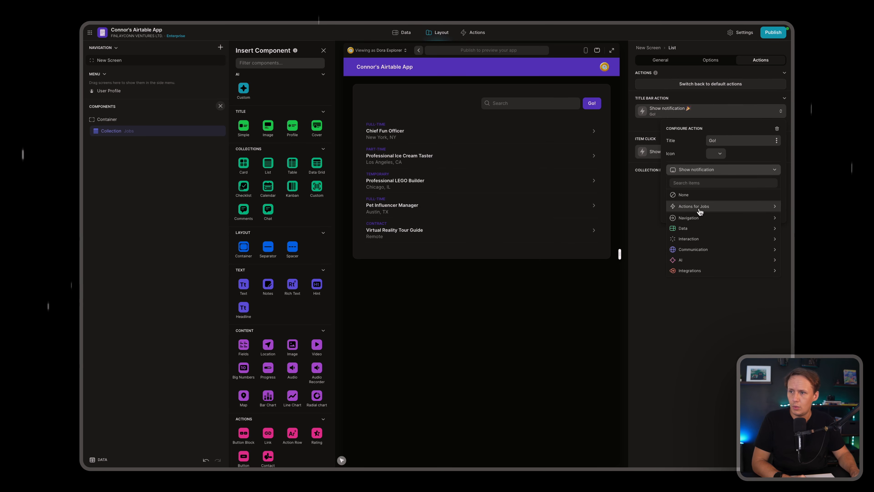
left_click(698, 196)
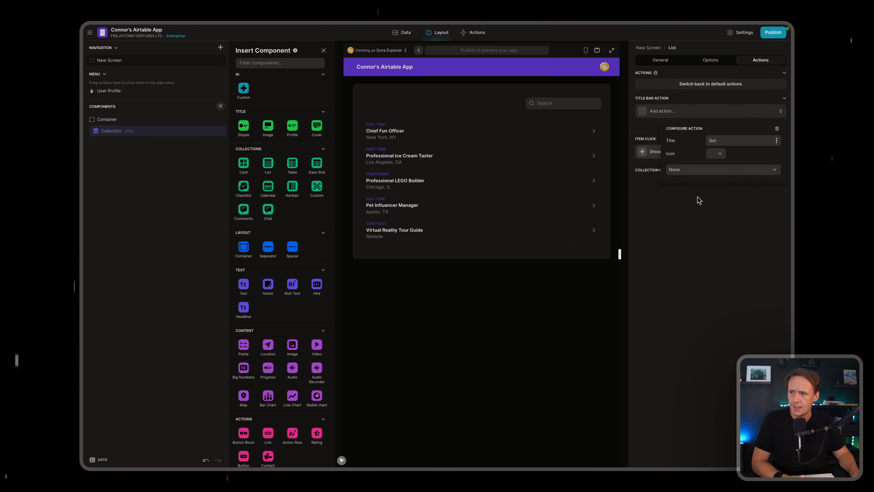
left_click(697, 198)
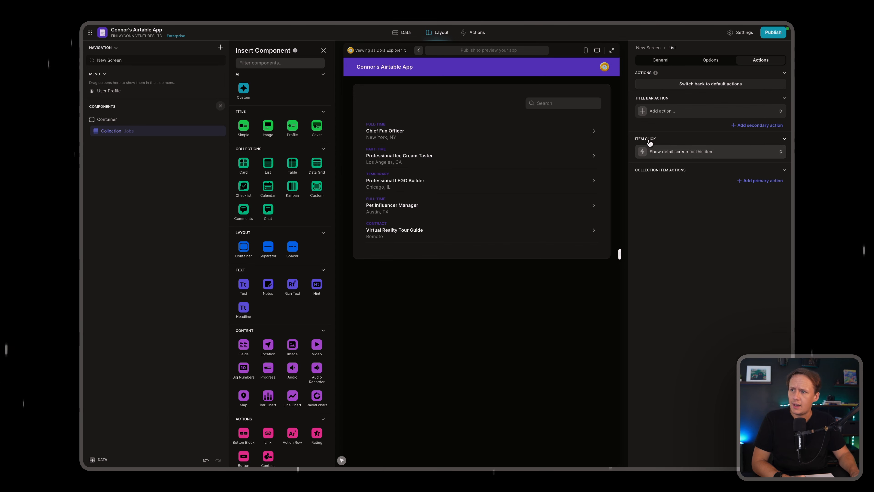
Preview the Chief Fun Officer job's detail screen and return to the job list.
left_click(460, 140)
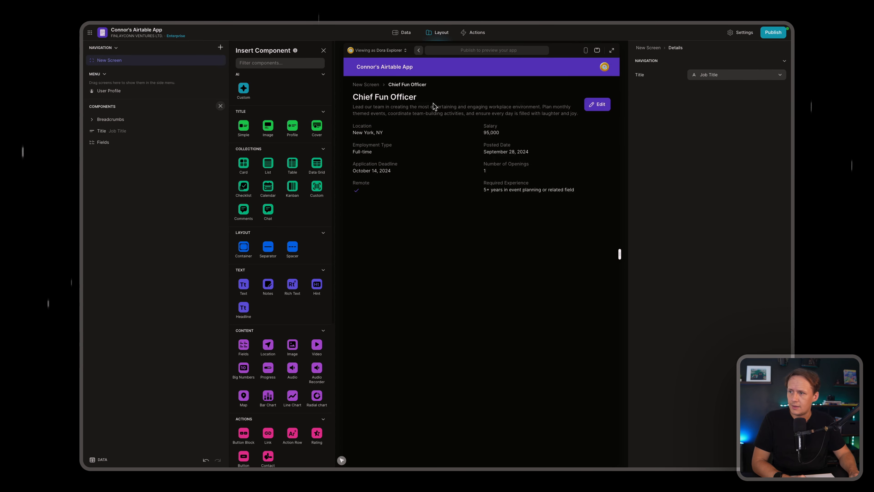
left_click(366, 85)
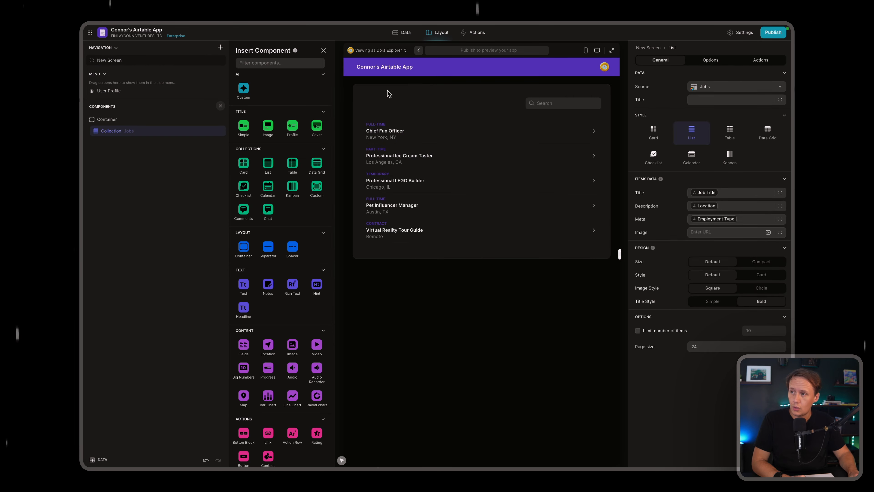
left_click(428, 136)
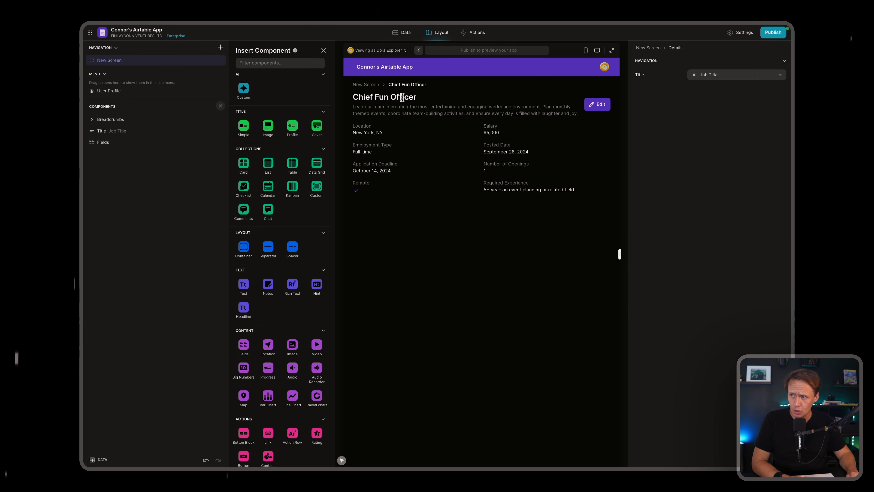
left_click(369, 88)
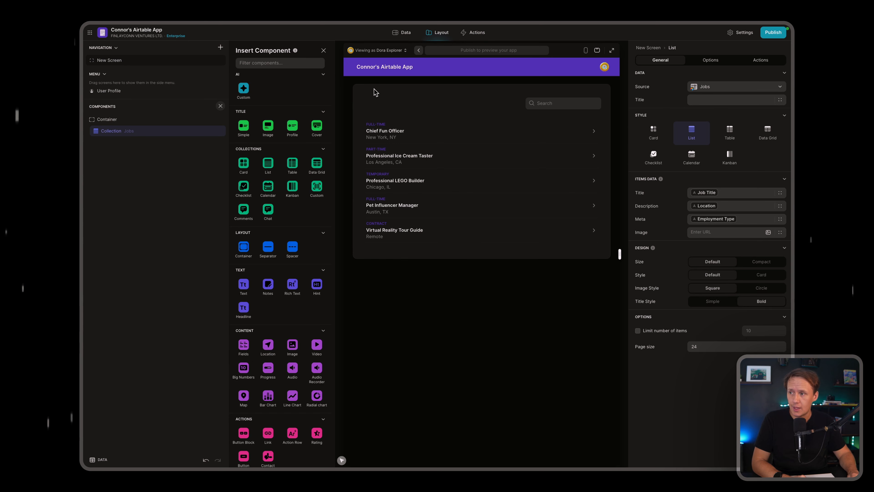
Set the job list's item click action to show the detail screen as an Overlay, and check it with the Chief Fun Officer job.
left_click(764, 61)
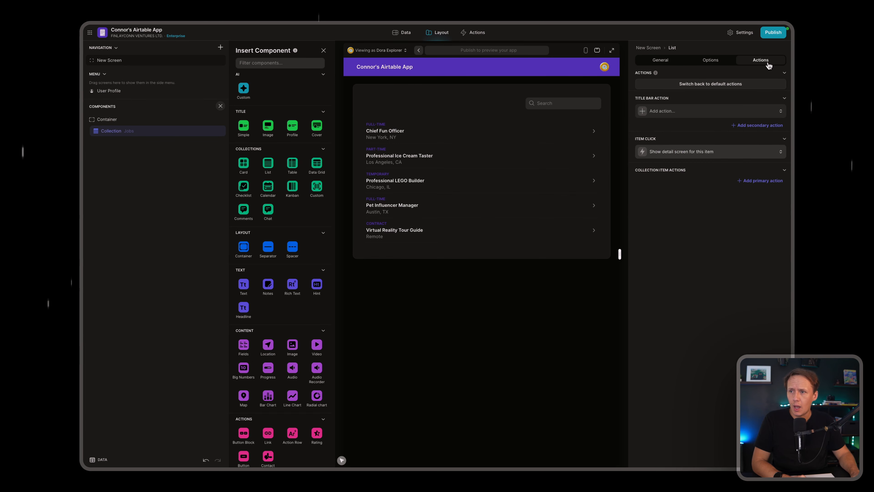
left_click(692, 152)
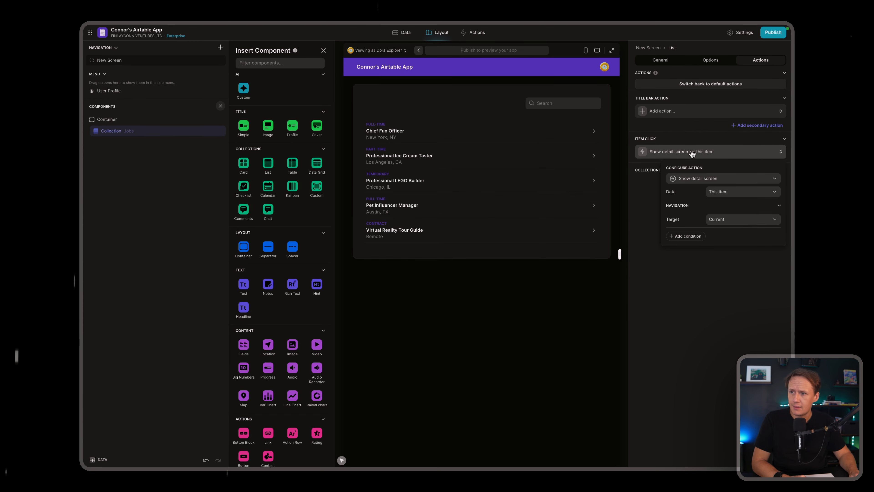
left_click(721, 219)
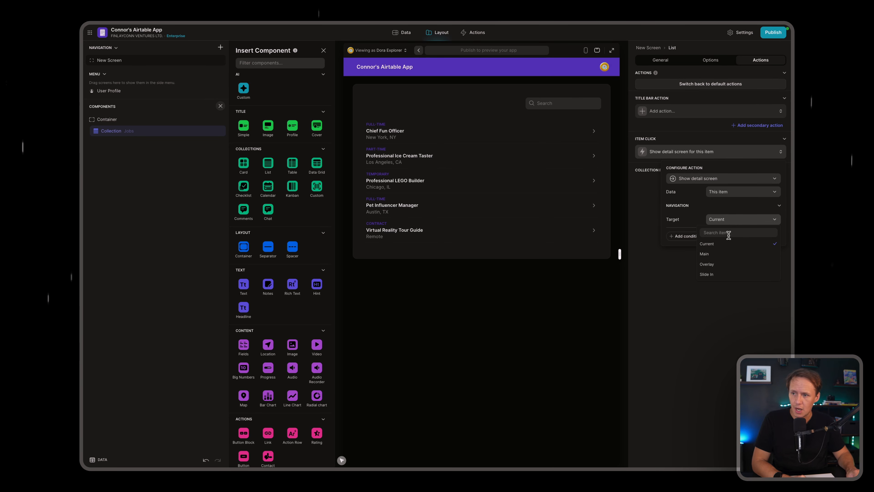
left_click(726, 267)
left_click(443, 133)
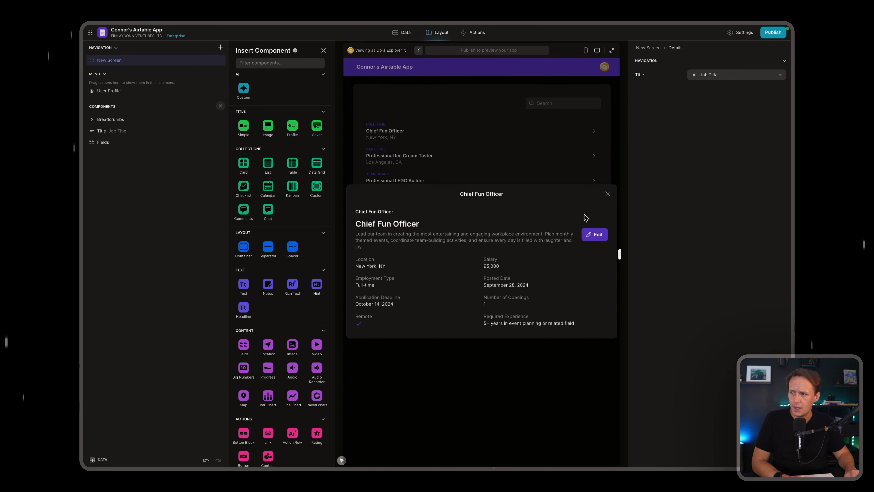
left_click(607, 193)
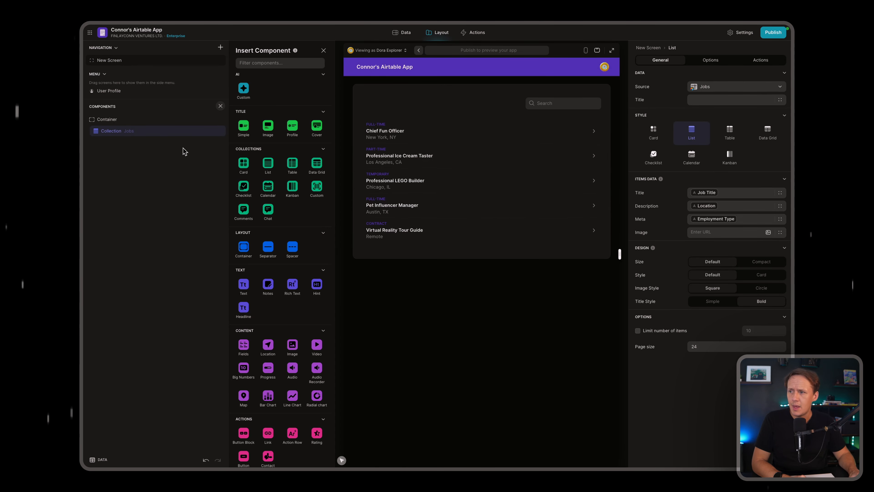
Add a primary collection item action to the job list and title it Apply.
left_click(759, 62)
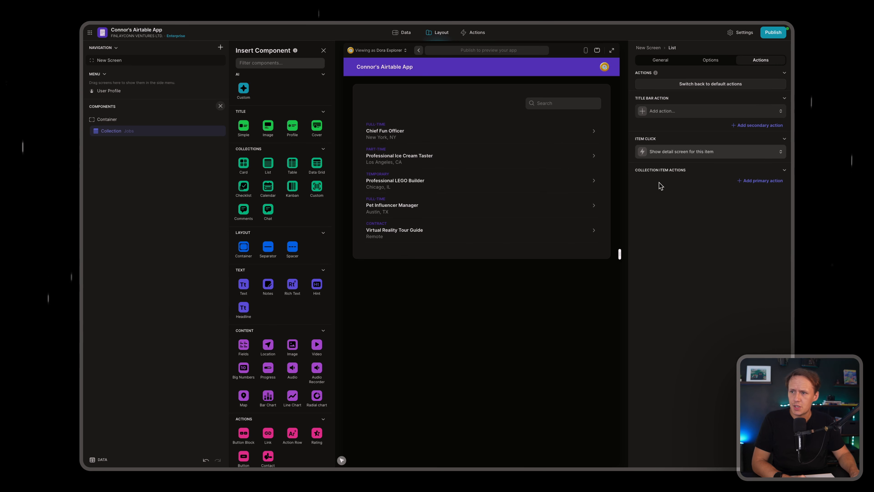
left_click(754, 180)
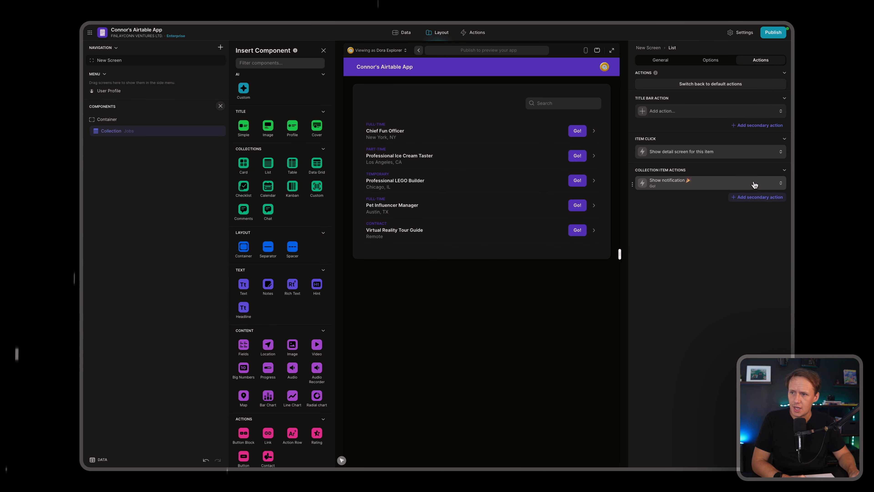
left_click(696, 185)
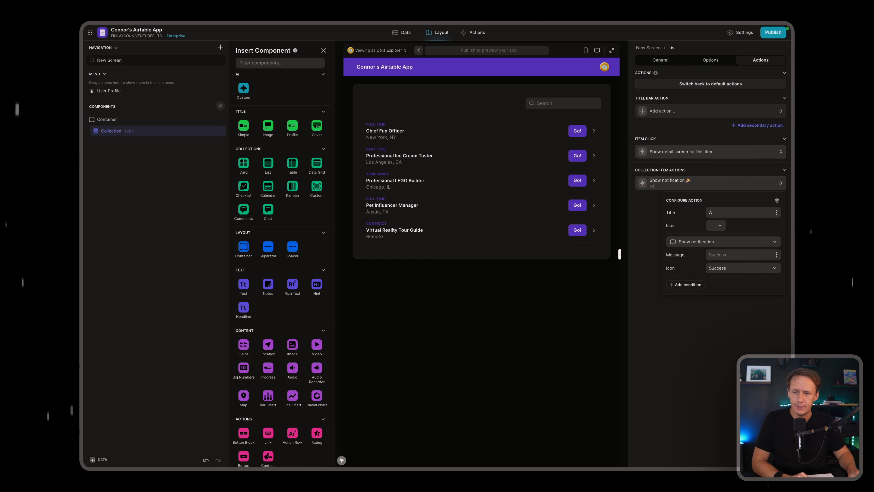
type("Apply")
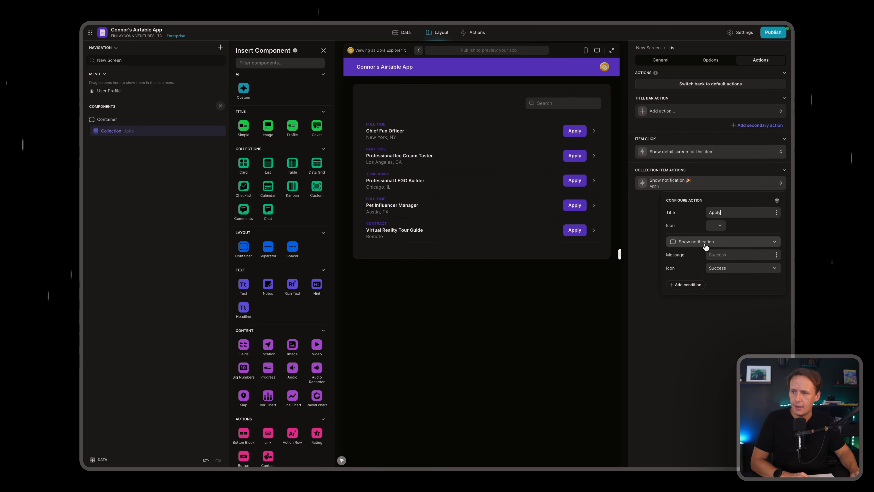
Change the Apply item action from a notification to Show form screen.
left_click(704, 245)
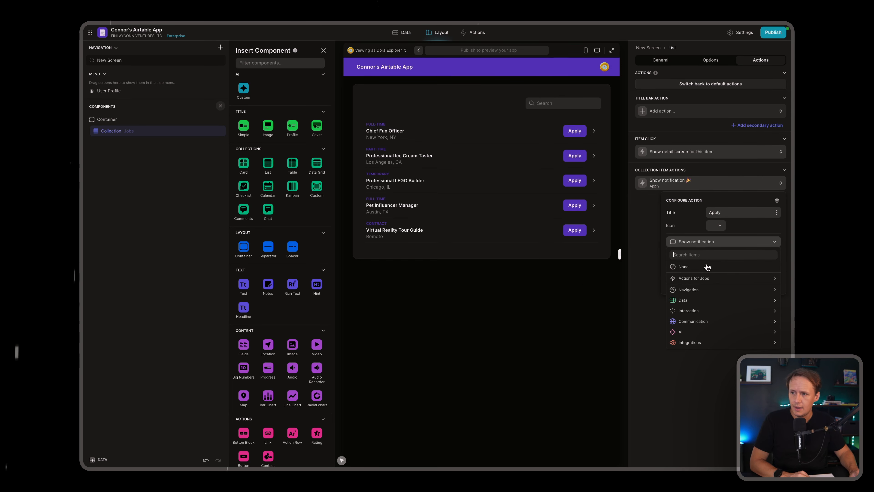
mouse_move(702, 279)
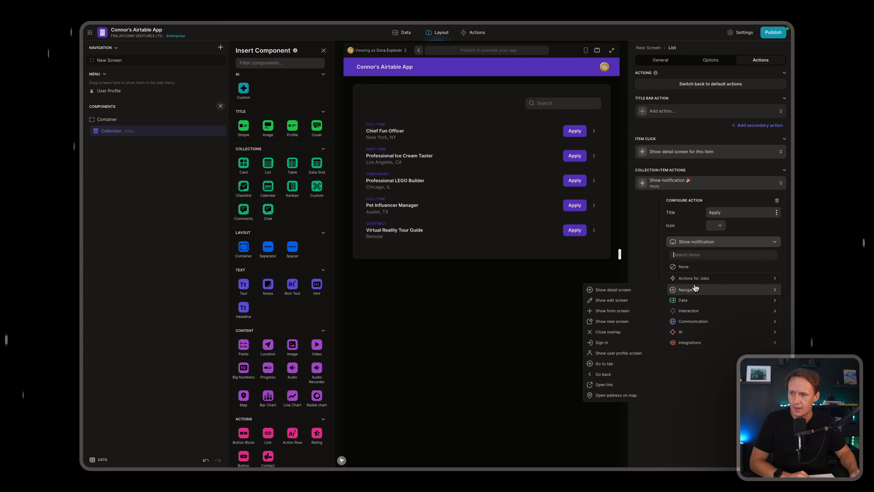
type("form")
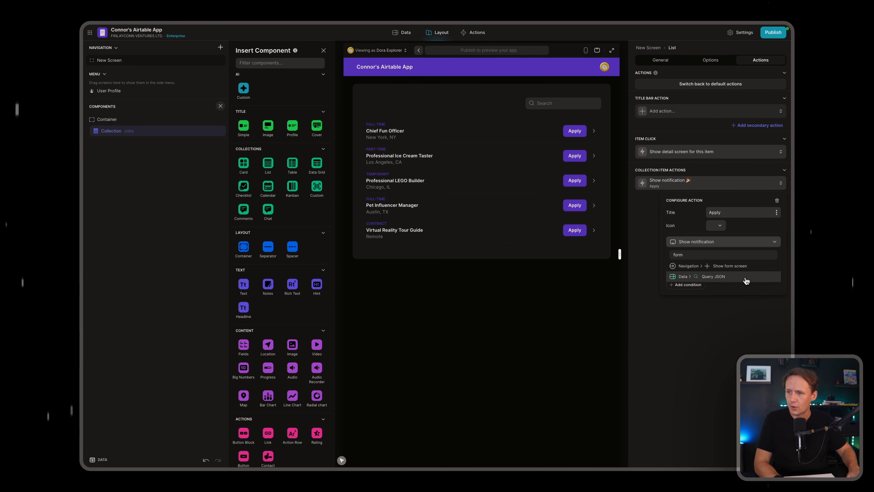
left_click(733, 266)
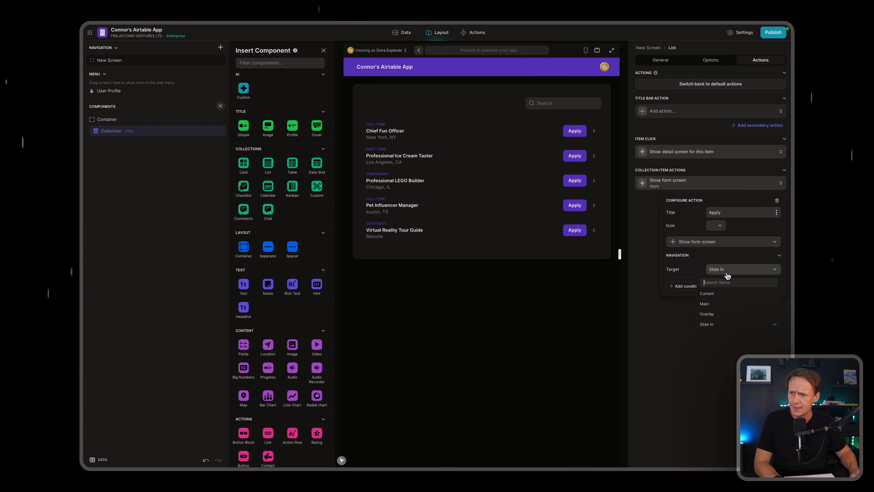
Set the Apply form screen's navigation target to Overlay and open the form from the Chief Fun Officer job.
left_click(726, 270)
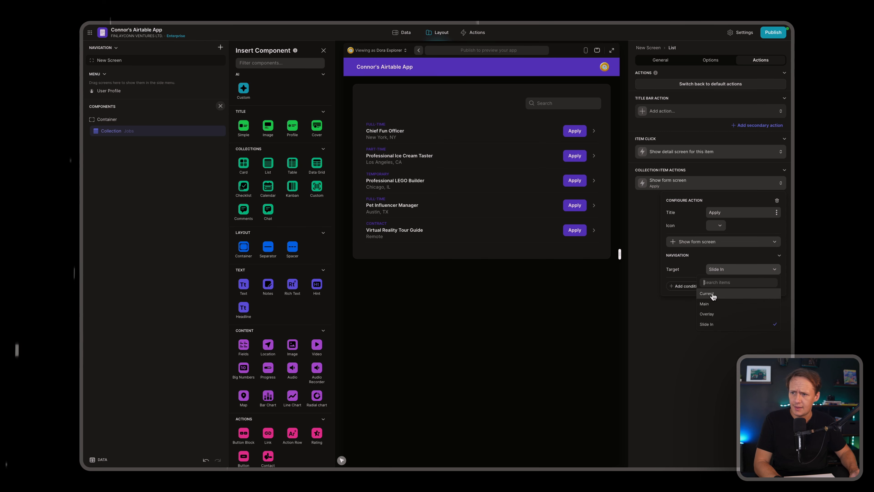
left_click(713, 313)
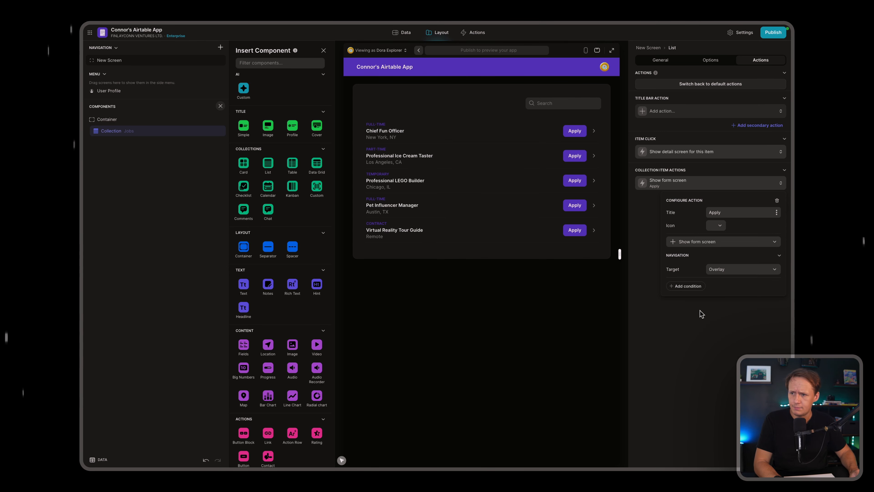
left_click(581, 134)
left_click(582, 133)
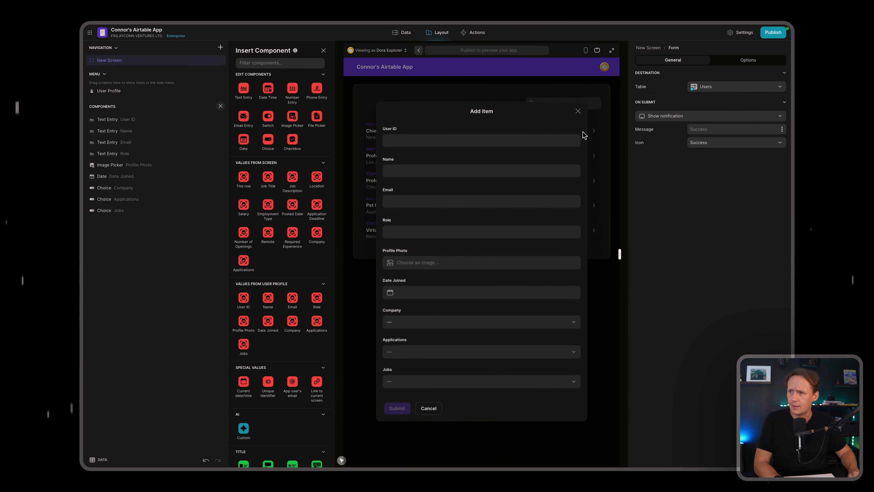
Set the form's destination table to Applications and close the form.
left_click(725, 88)
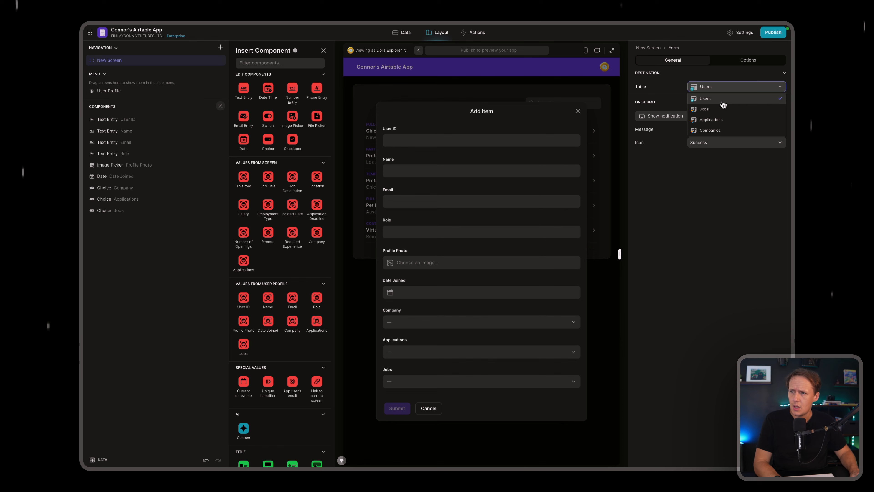
left_click(718, 120)
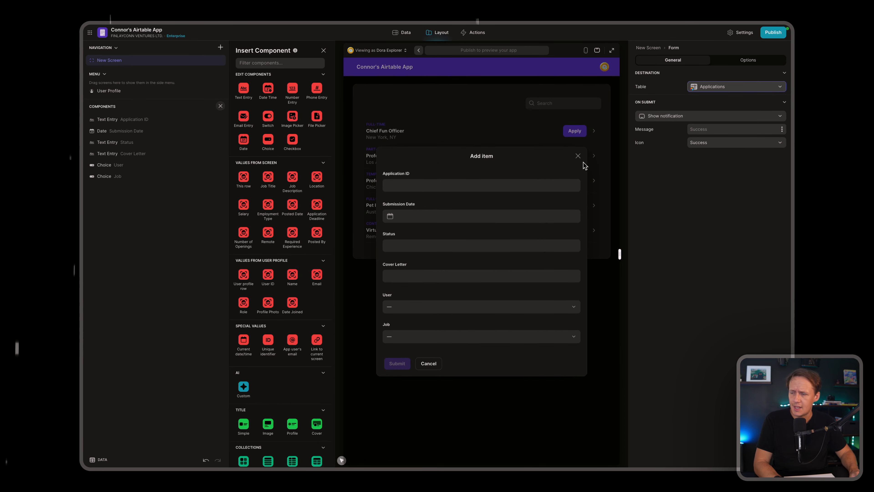
left_click(577, 157)
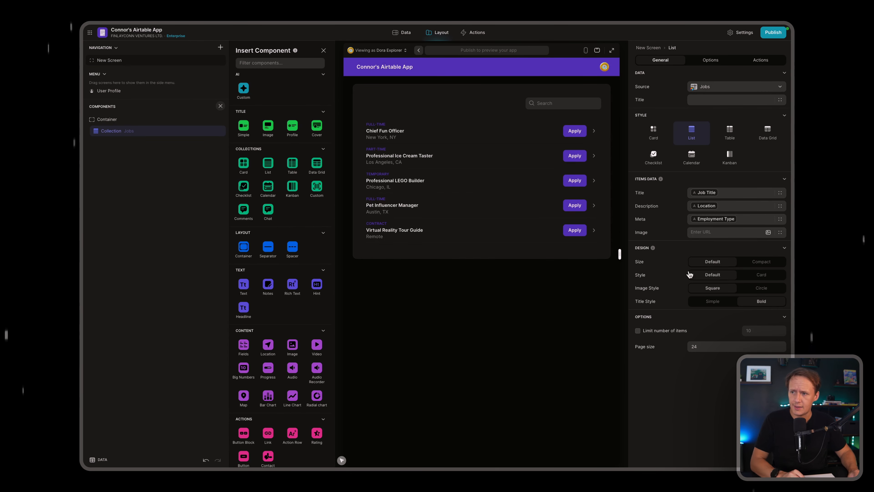
Delete the Apply action from the job list's collection item actions.
left_click(760, 60)
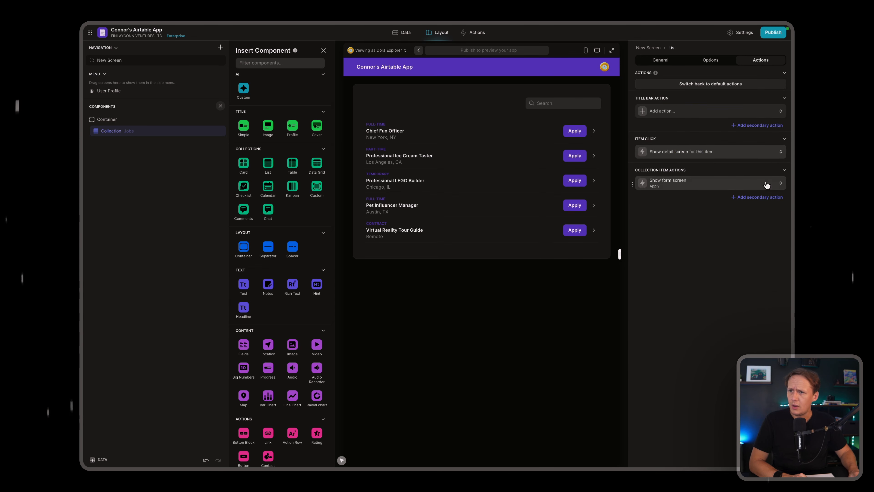
left_click(754, 183)
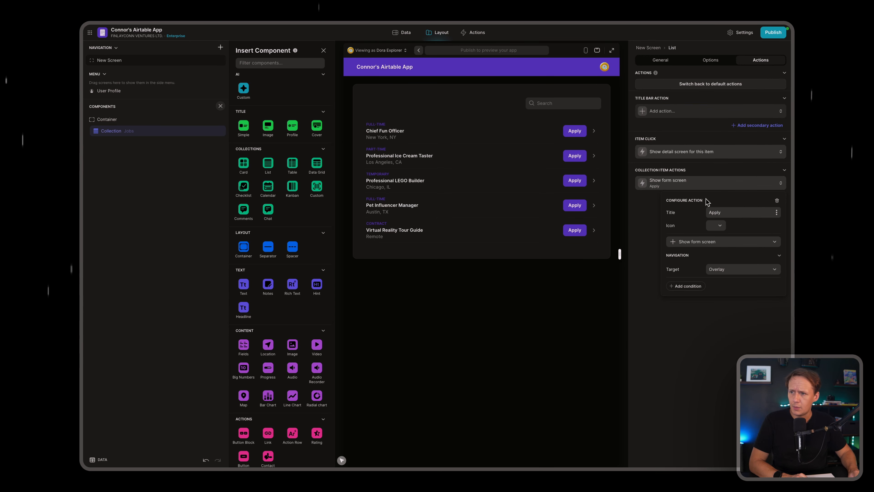
left_click(776, 200)
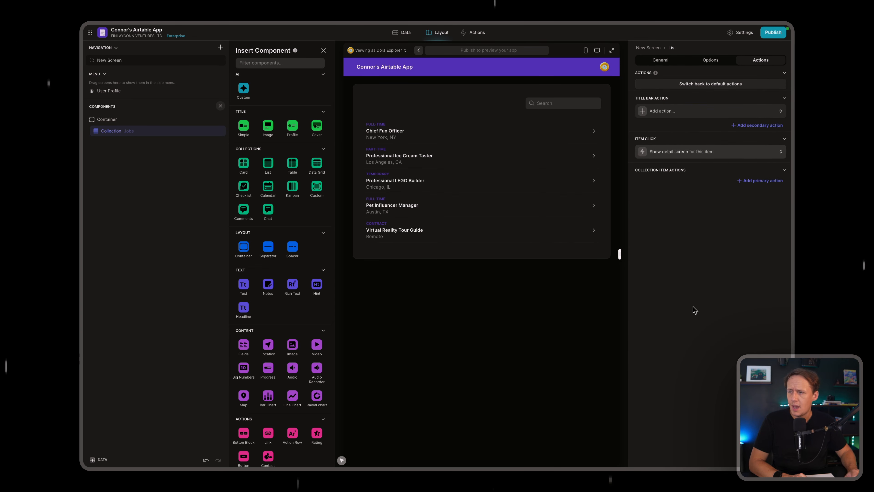
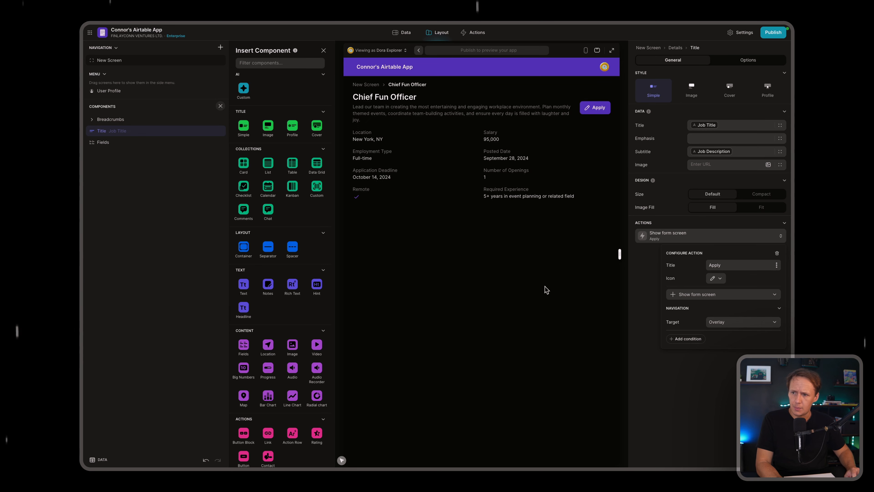
Open the Apply form from the Chief Fun Officer detail screen, consult Airtable's Applications table, and set the form's destination table to Applications.
left_click(589, 116)
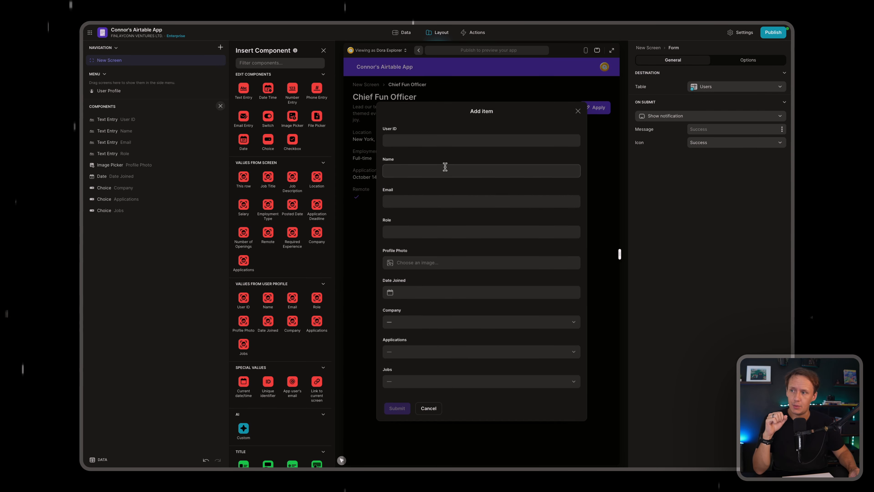
mouse_move(83, 148)
left_click(111, 241)
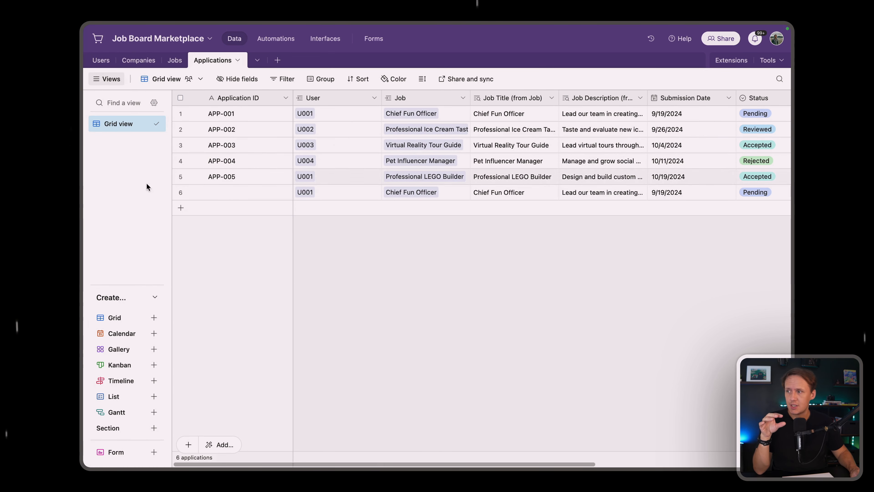
mouse_move(83, 199)
left_click(124, 254)
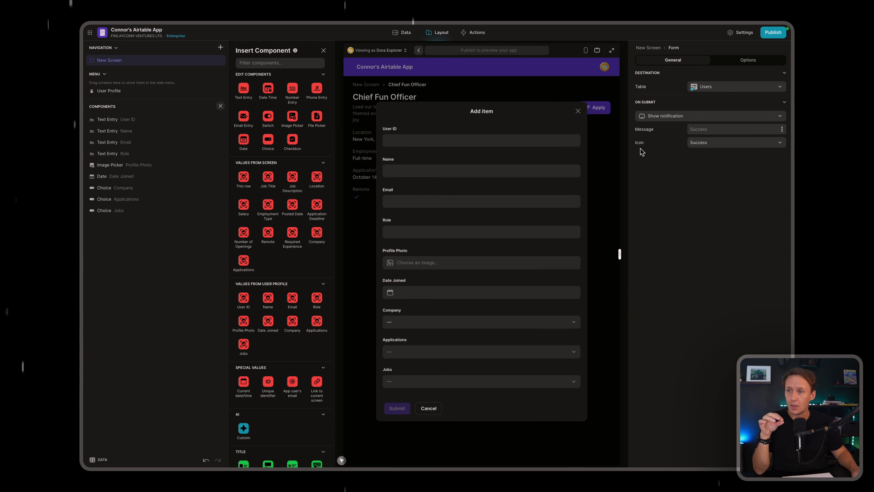
left_click(714, 90)
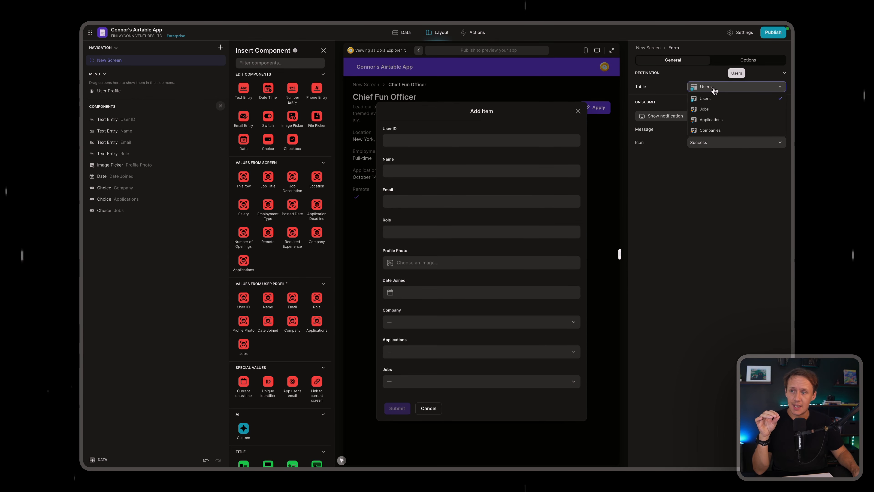
left_click(715, 119)
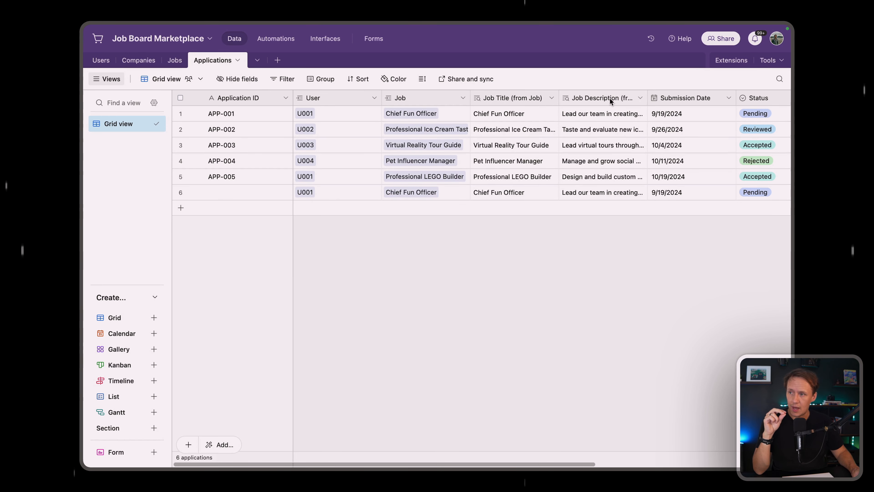
Examine the Applications table's columns in Airtable through Cover Letter and return to the Apply form in Glide.
scroll(619, 102, "right", 3)
scroll(609, 103, "right", 1)
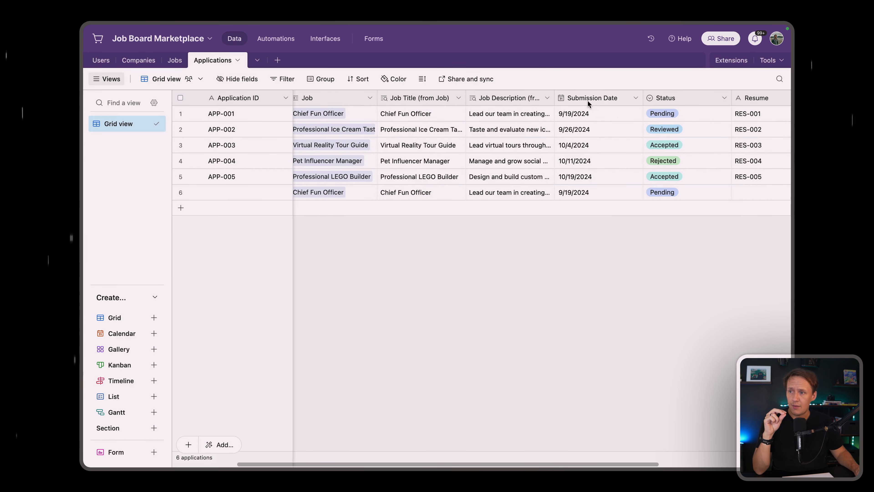
scroll(619, 98, "right", 3)
scroll(688, 96, "right", 4)
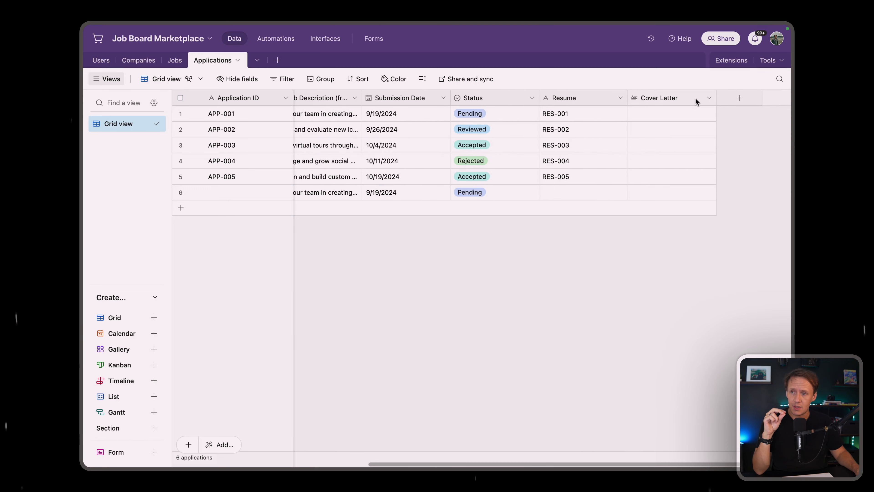
mouse_move(84, 241)
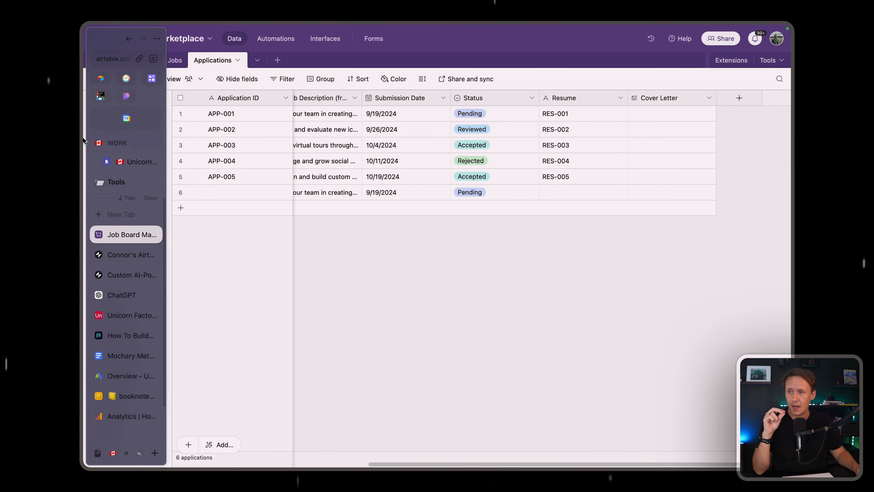
left_click(116, 257)
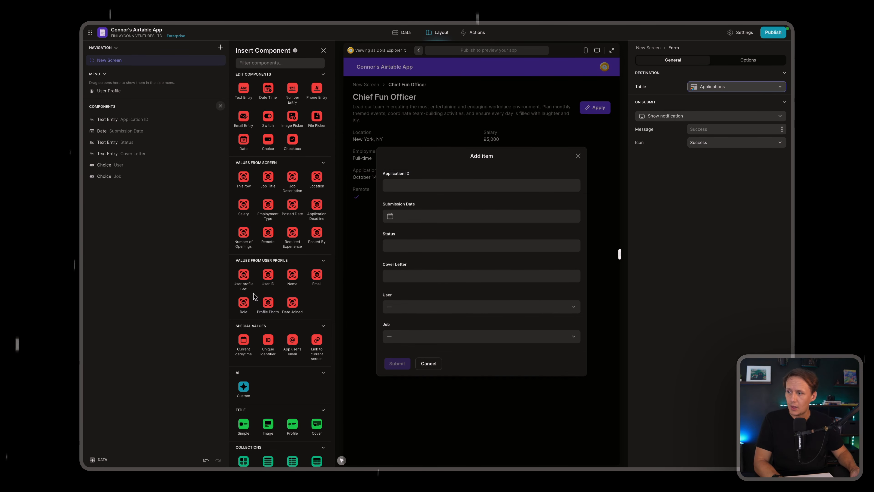
Replace the form's Application ID and Submission Date inputs with Unique identifier and Current date/time column values.
left_click(268, 346)
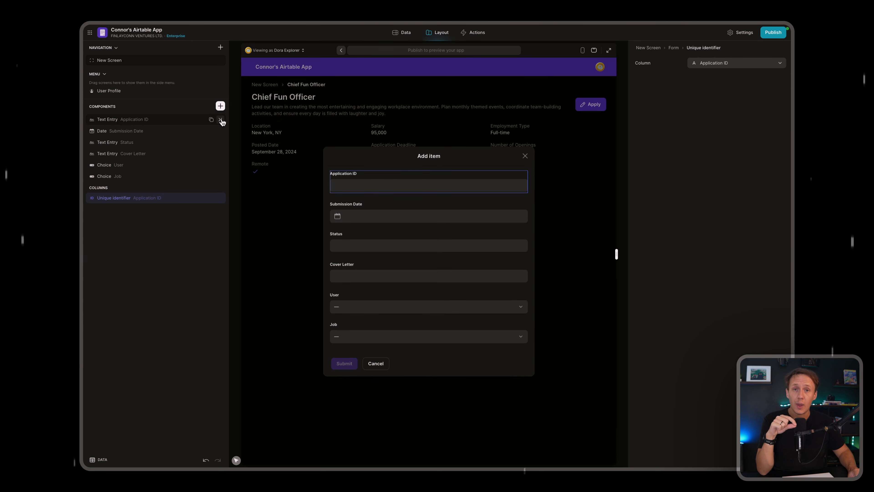
left_click(220, 120)
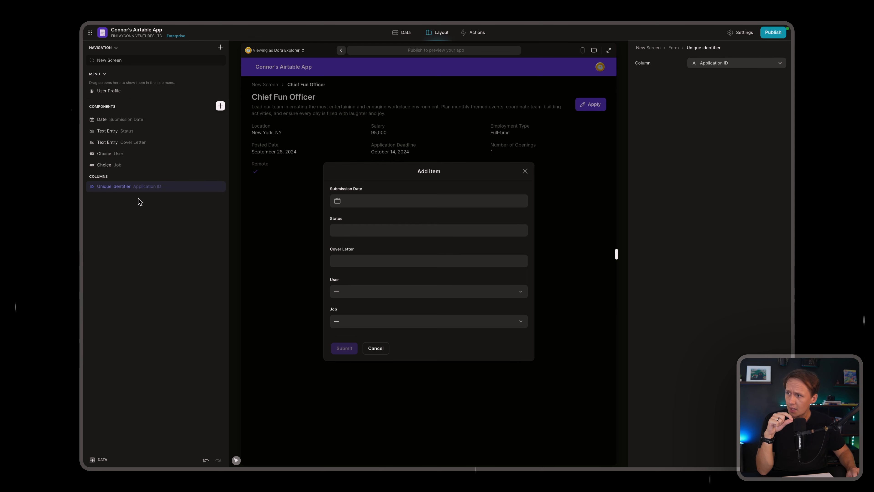
left_click(220, 107)
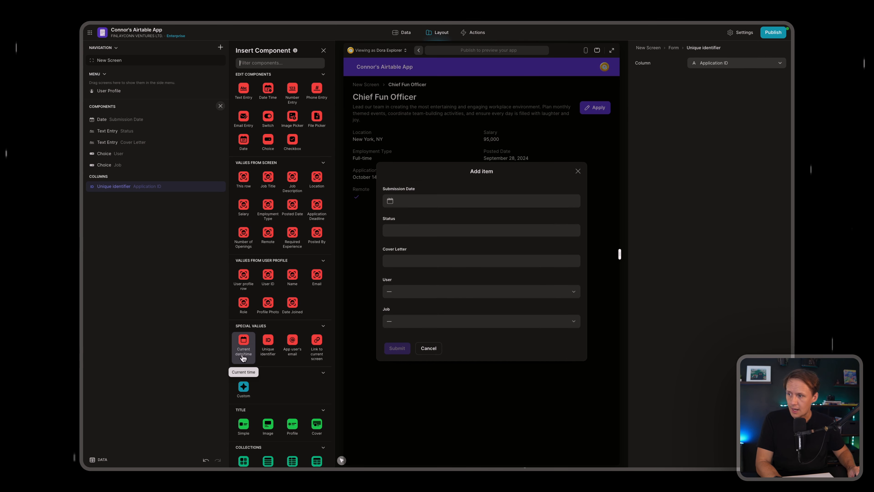
left_click(245, 339)
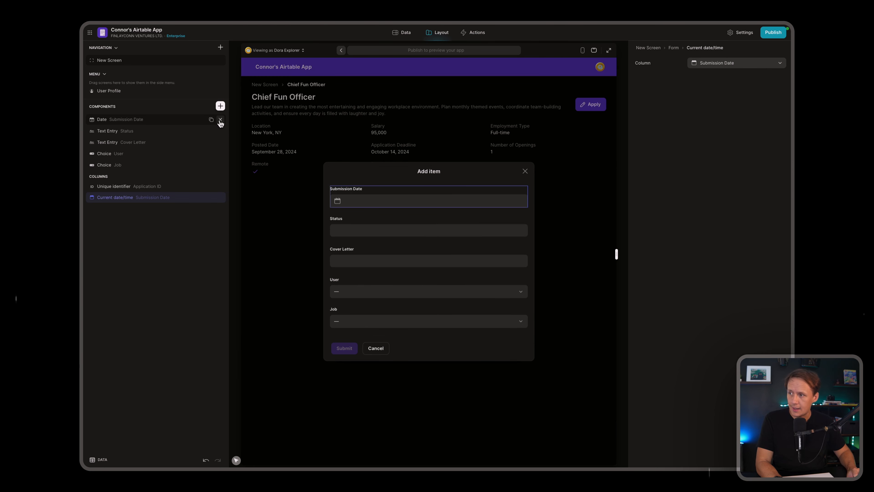
left_click(220, 120)
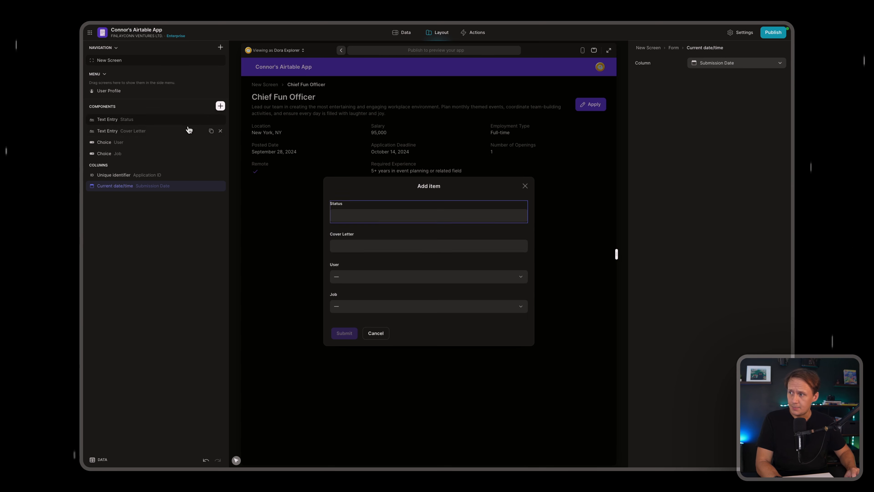
Select the form's Status entry, check the Status field's select options in Airtable's Applications table, and return to Glide.
left_click(121, 121)
mouse_move(86, 144)
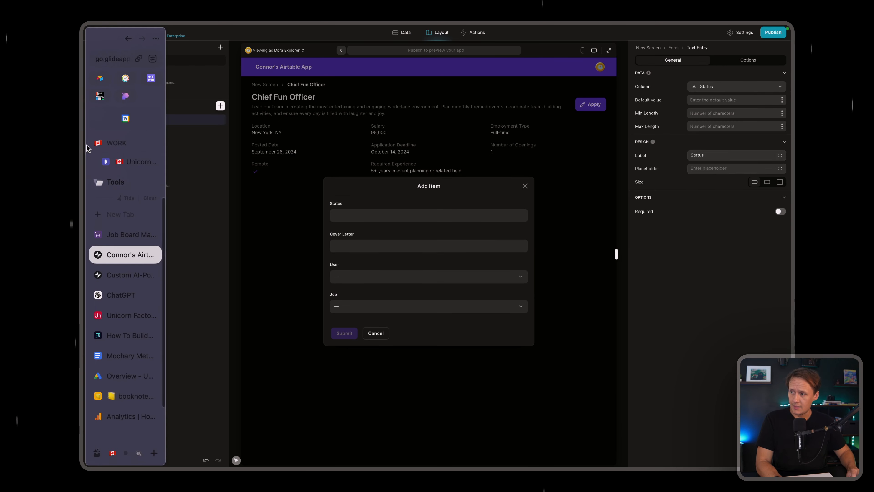
left_click(123, 236)
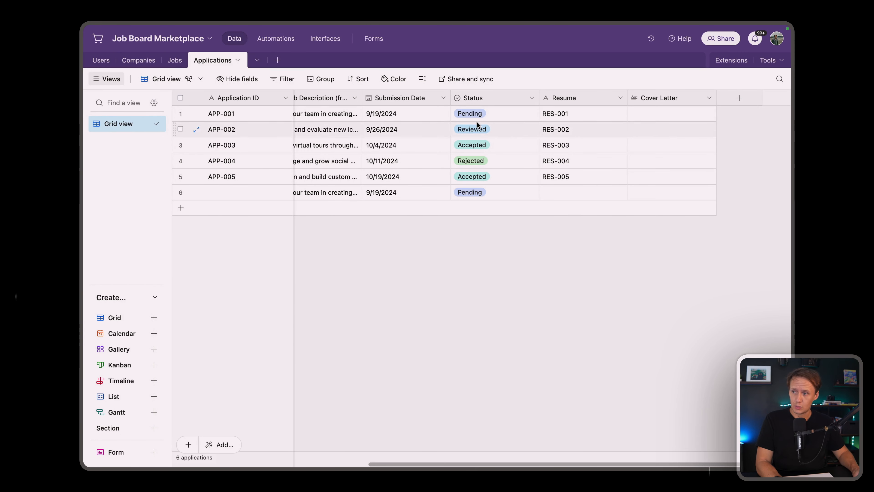
left_click(530, 99)
left_click(512, 119)
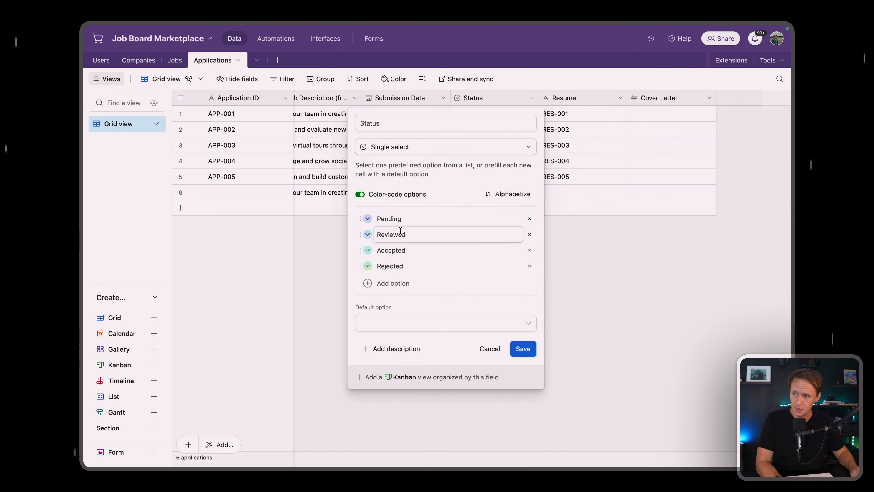
left_click(522, 348)
mouse_move(84, 186)
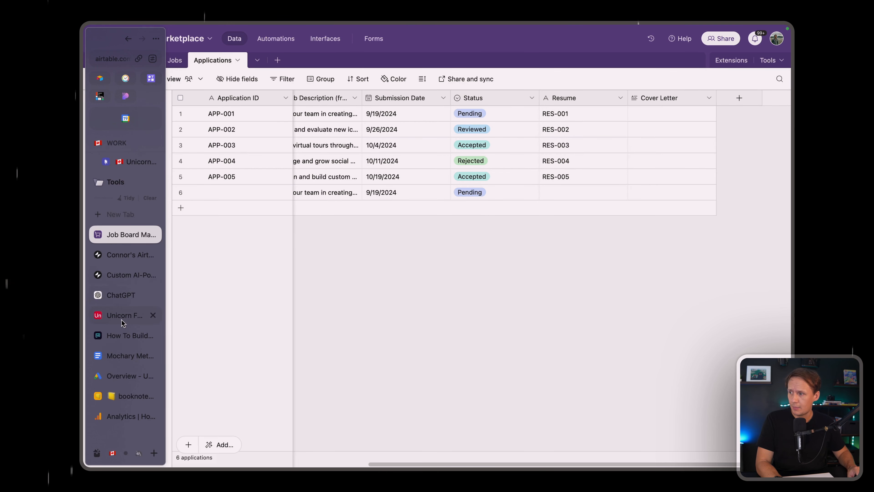
left_click(122, 255)
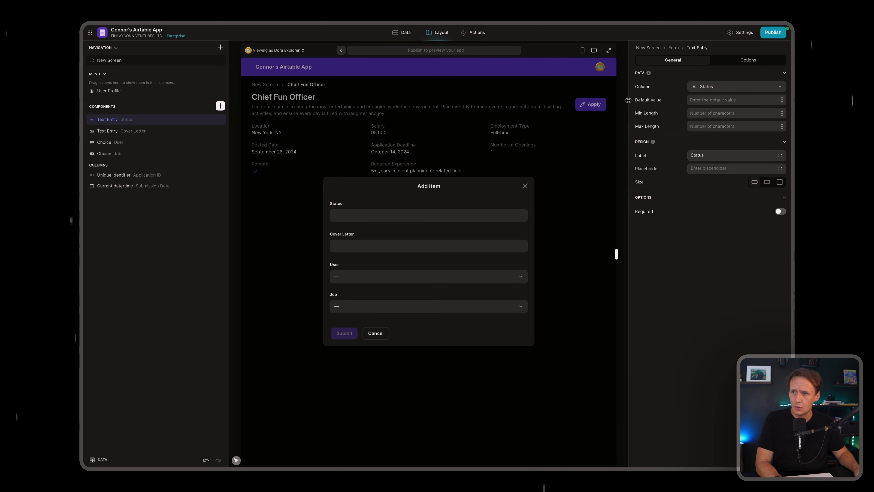
Set the Status text entry's default value to Pending and clear the leftover text from its field in the form preview.
left_click(707, 100)
type("OP")
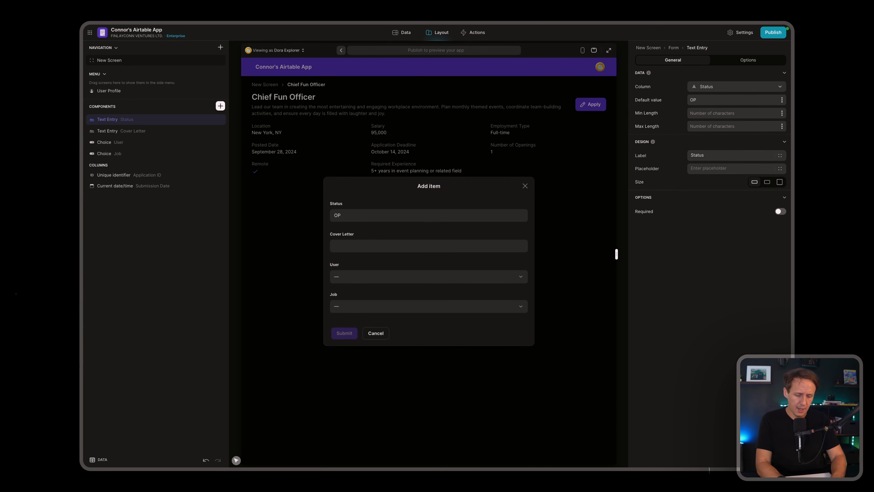
key("BackSpace")
type("Pending")
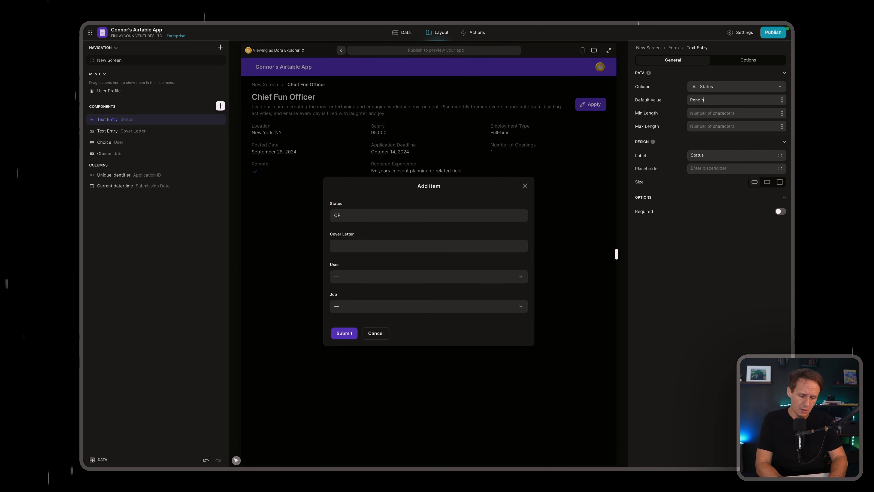
left_click(429, 215)
key("BackSpace")
key("BackSpace")
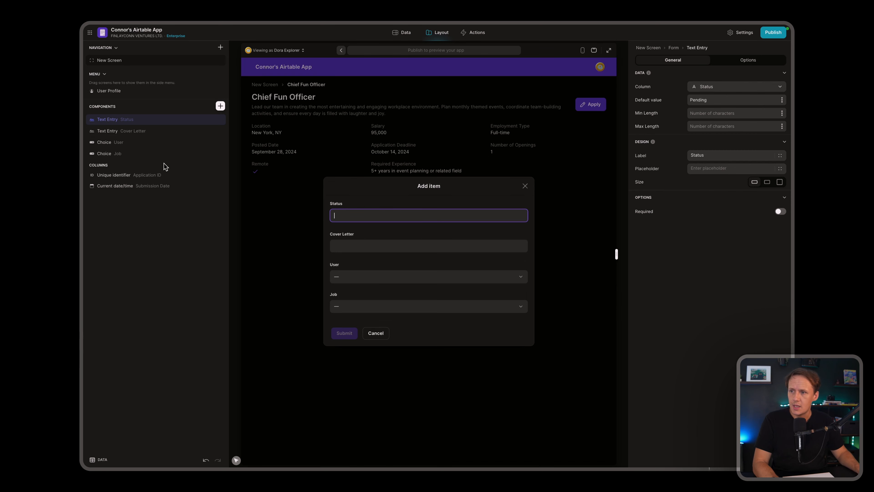
Add a visibility condition to the Apply form's Status text entry.
left_click(134, 122)
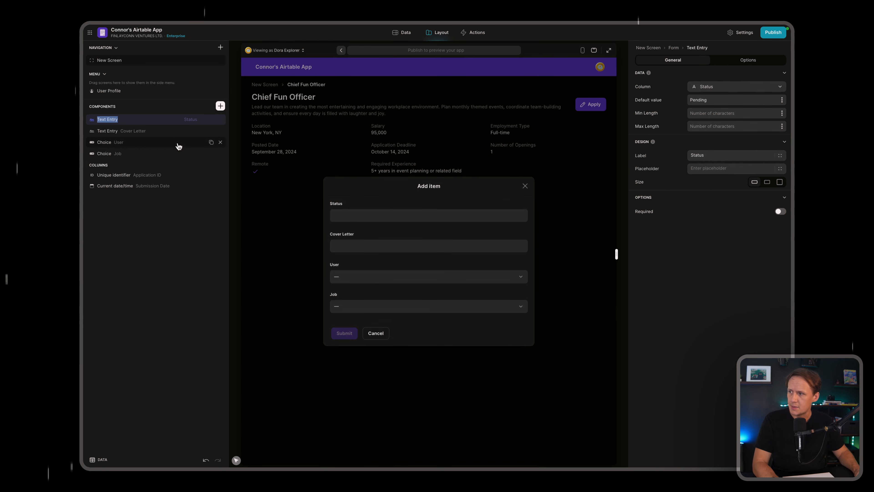
left_click(175, 143)
left_click(148, 120)
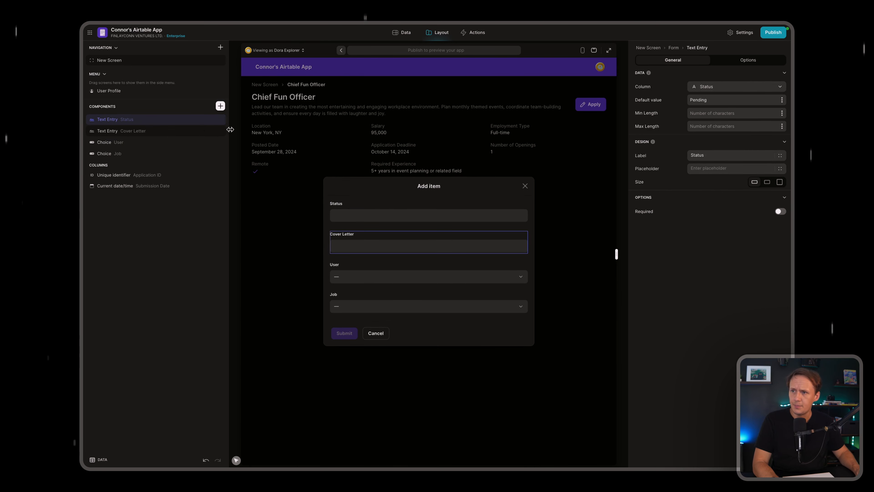
left_click(743, 61)
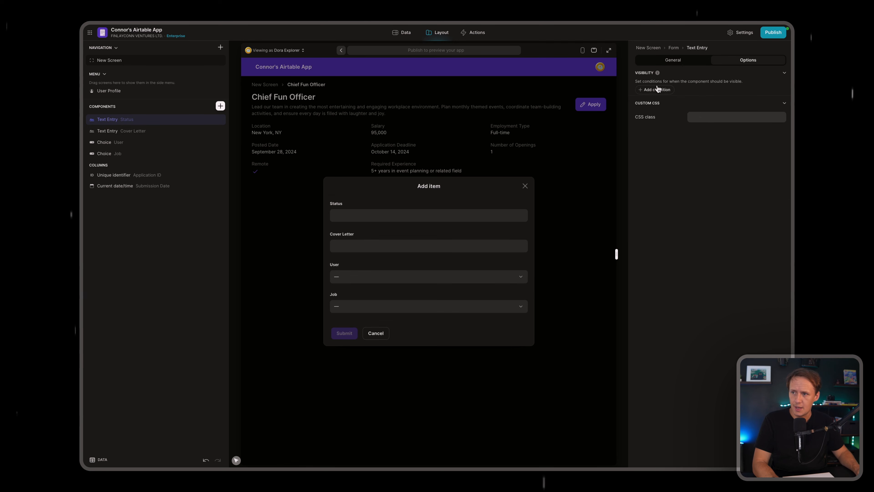
left_click(654, 88)
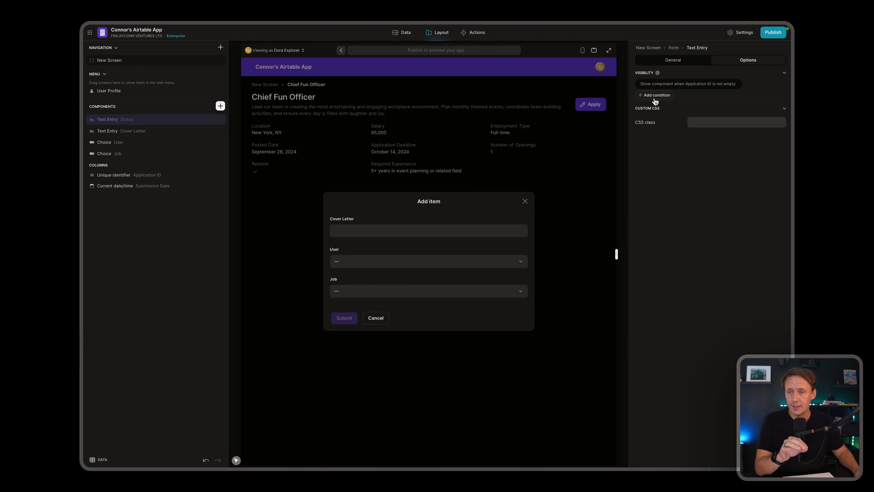
Set the Status entry's visibility condition to show only when the User Profile's Email is empty.
left_click(691, 84)
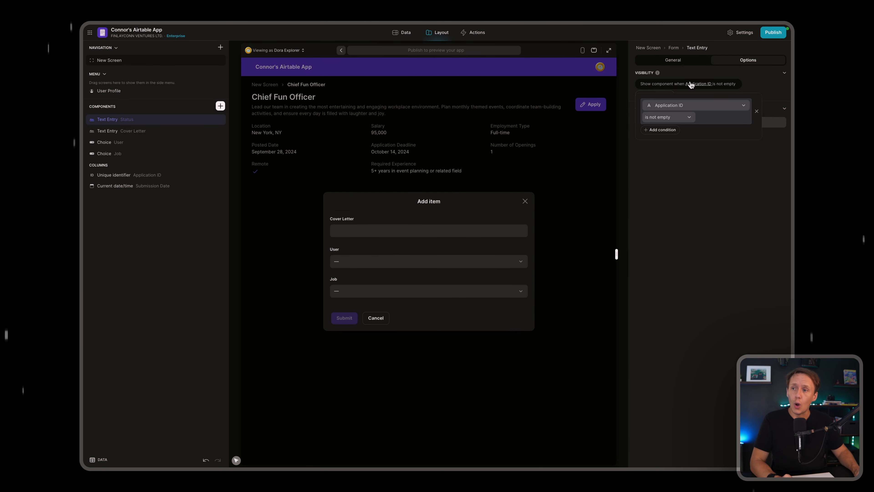
left_click(669, 108)
mouse_move(667, 131)
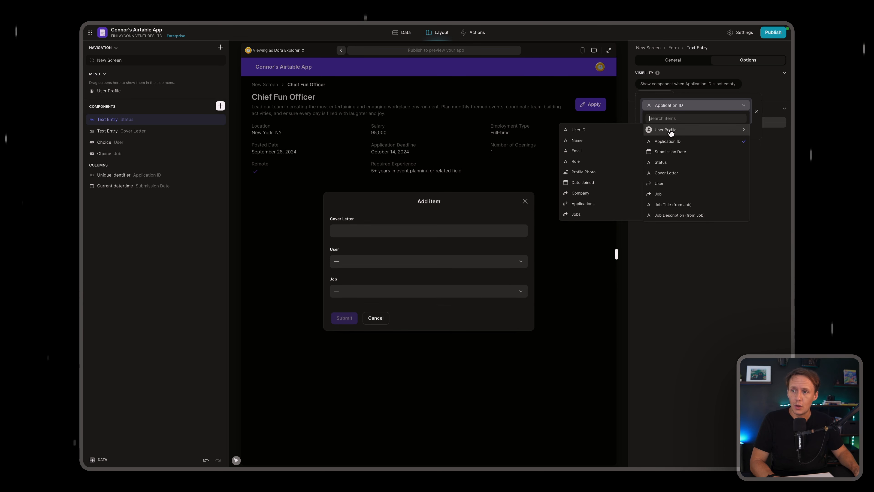
left_click(598, 151)
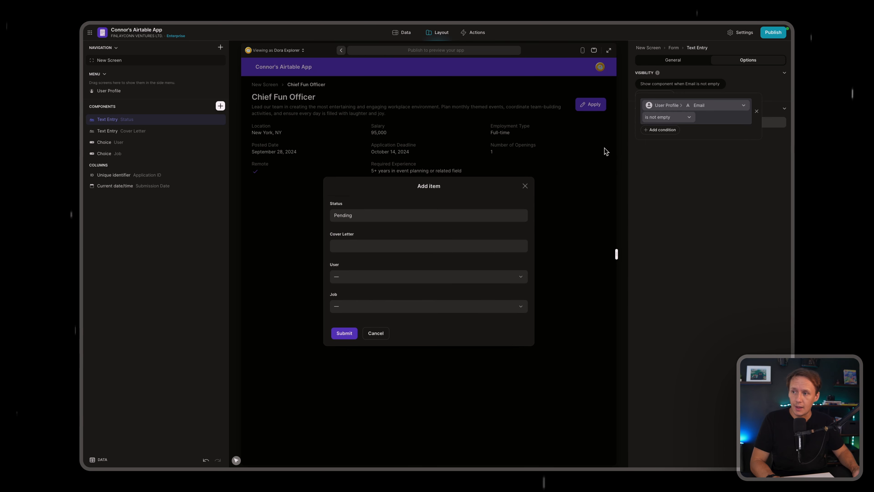
left_click(668, 117)
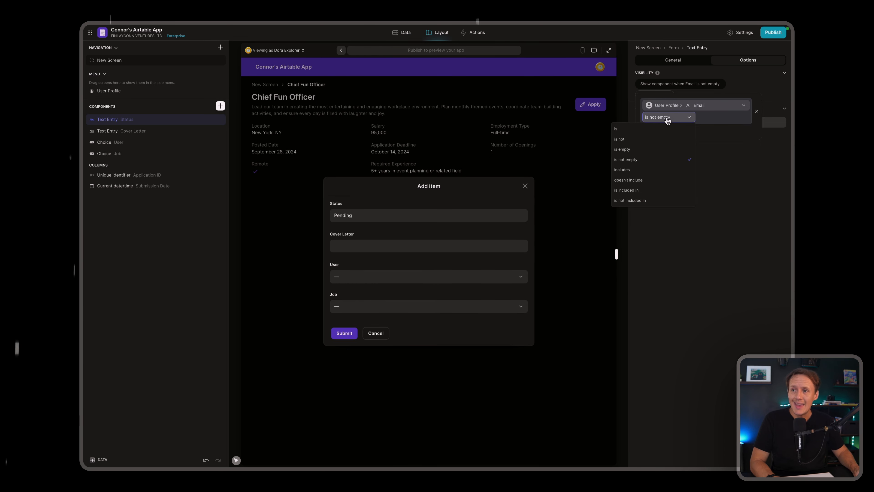
left_click(638, 152)
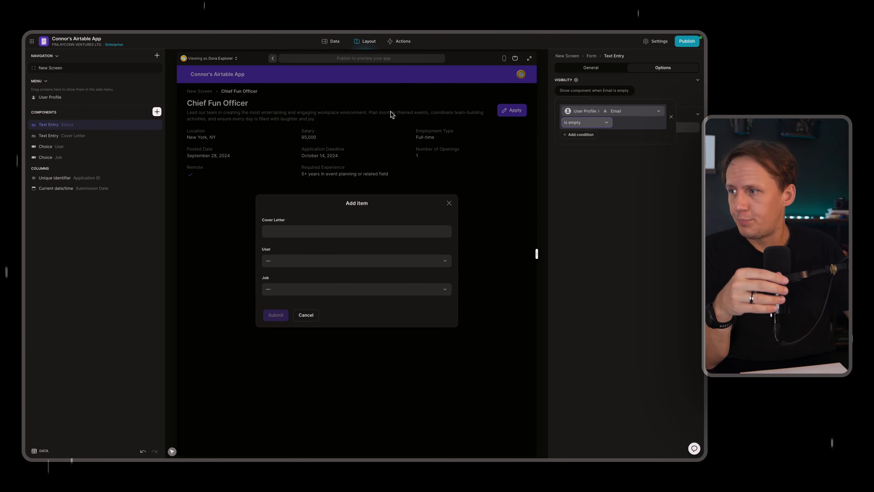
Check the Cover Letter column in Airtable's Applications table, then set the Glide form's Cover Letter entry to the largest size.
mouse_move(18, 128)
left_click(59, 252)
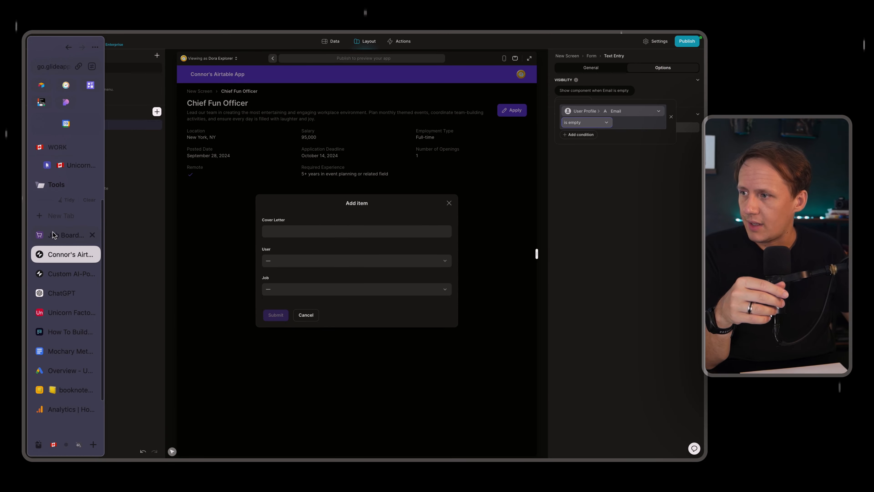
left_click(58, 239)
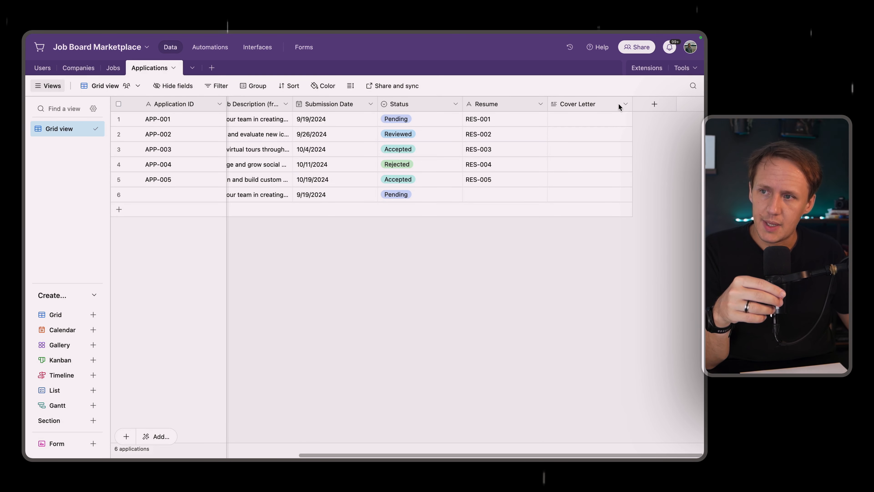
mouse_move(21, 275)
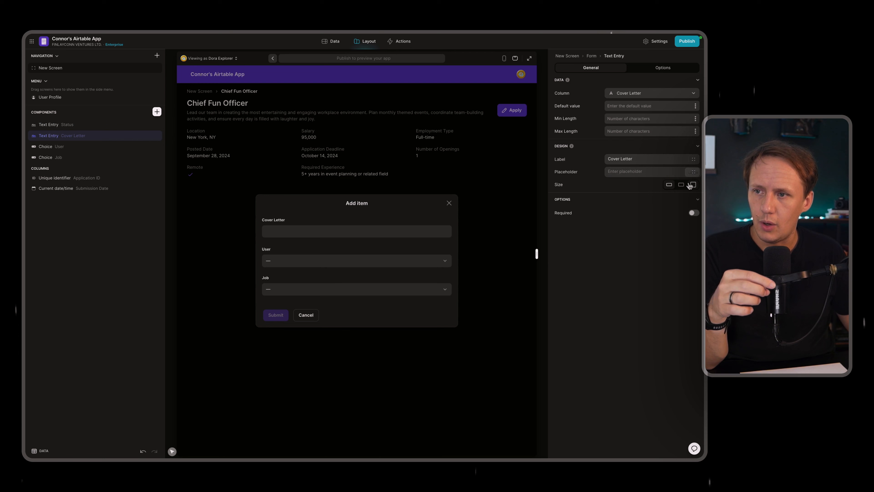
left_click(693, 184)
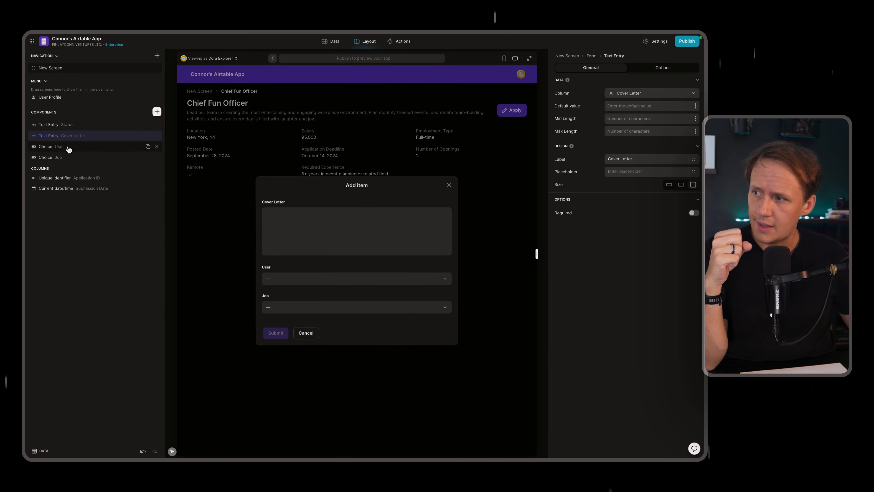
Review the linked User and Job columns of Airtable's Applications table and return to the Apply form in Glide.
left_click(59, 236)
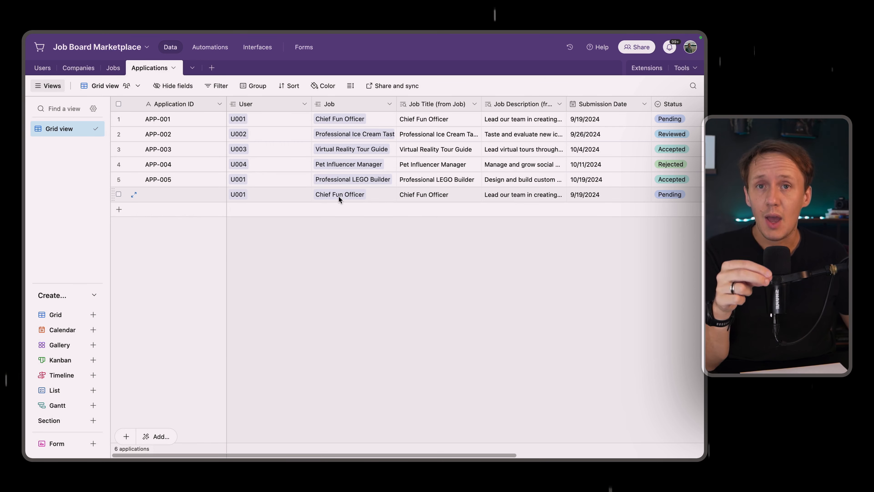
mouse_move(5, 246)
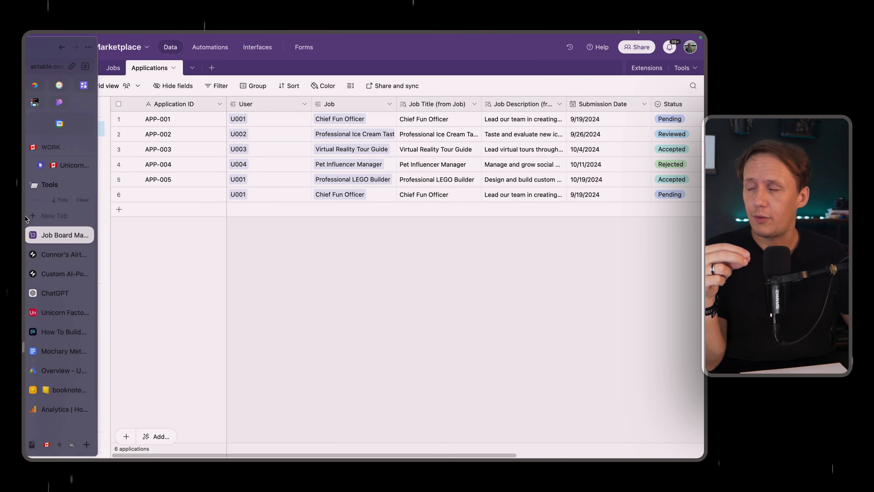
left_click(52, 252)
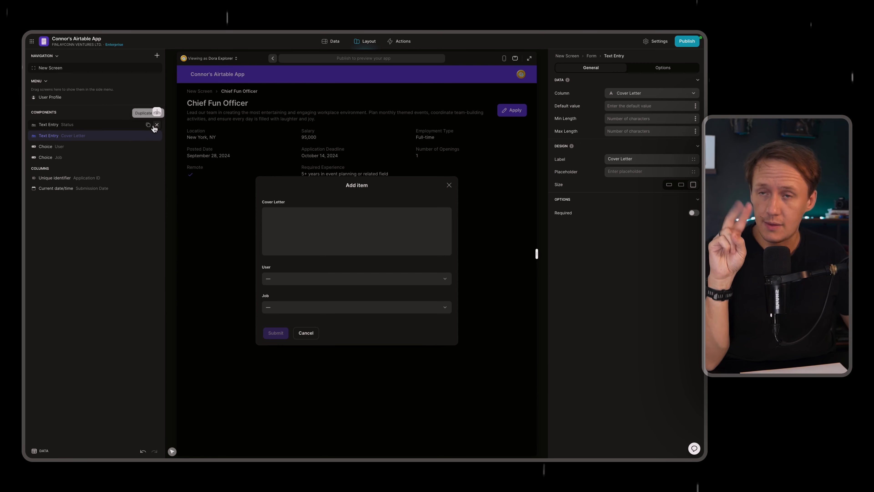
Replace the form's User choice input with a User profile row value written to the User column.
left_click(157, 112)
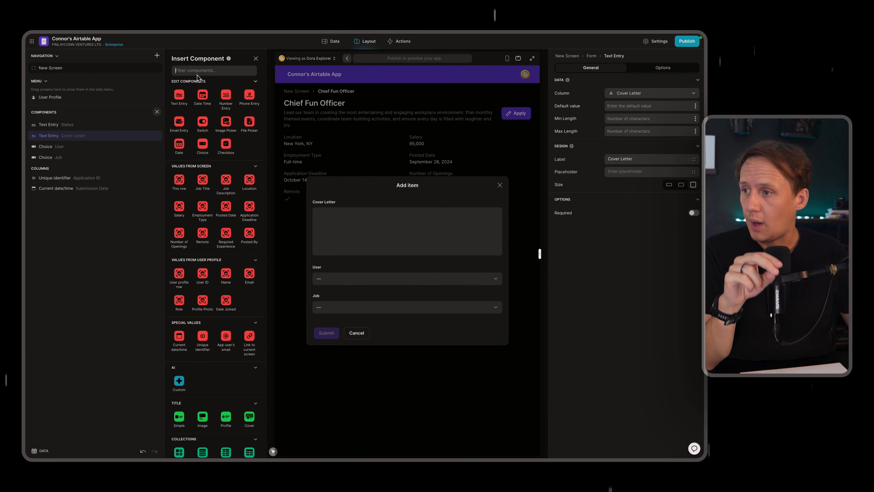
type("user")
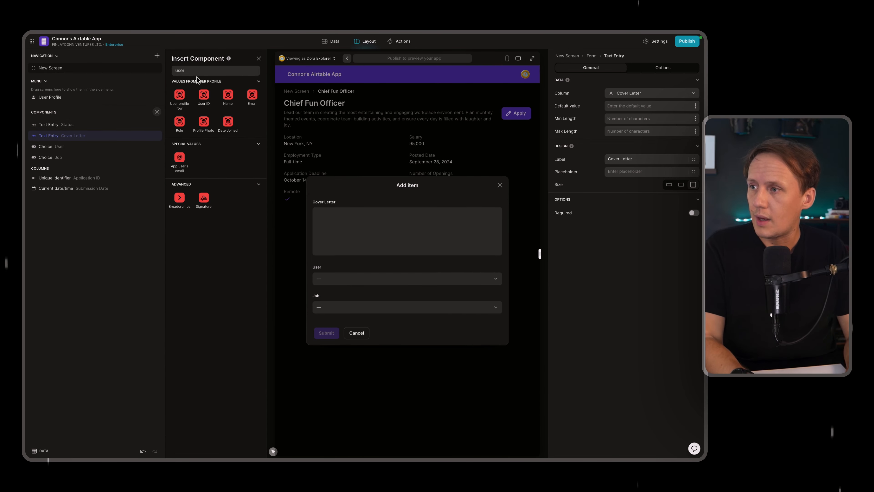
left_click(179, 96)
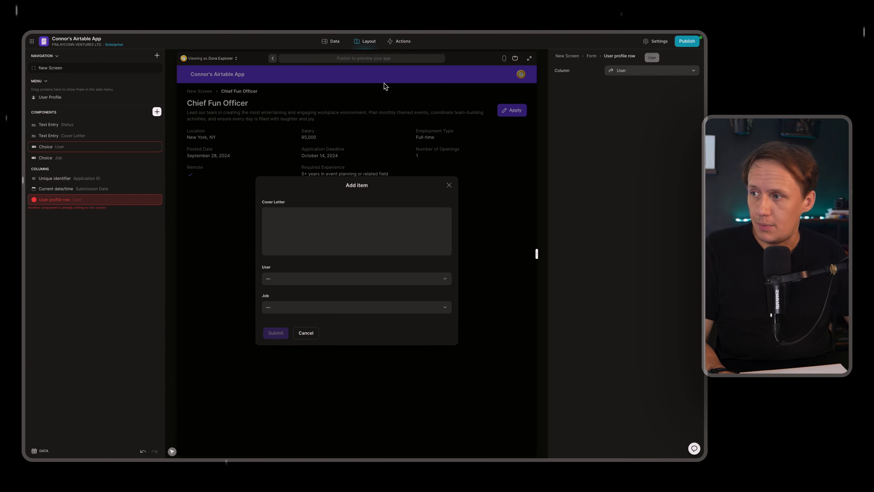
left_click(156, 147)
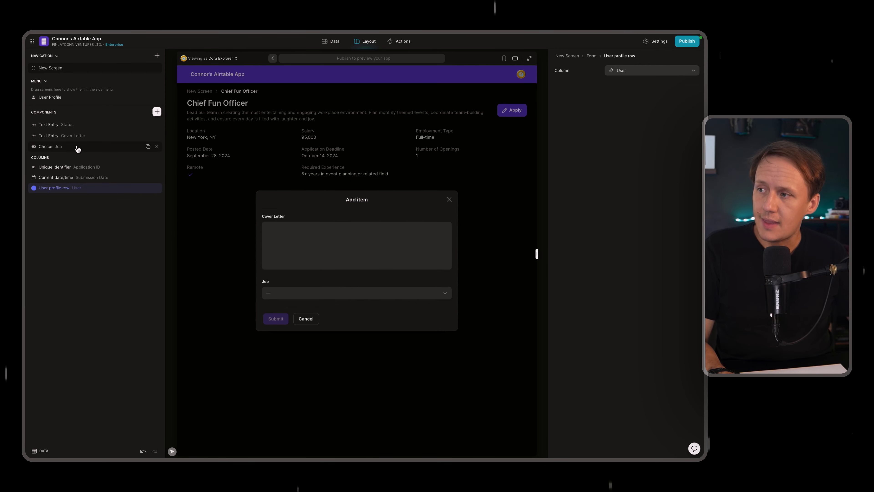
Replace the form's Job choice input with a This row value from the screen written to the Job column.
left_click(157, 111)
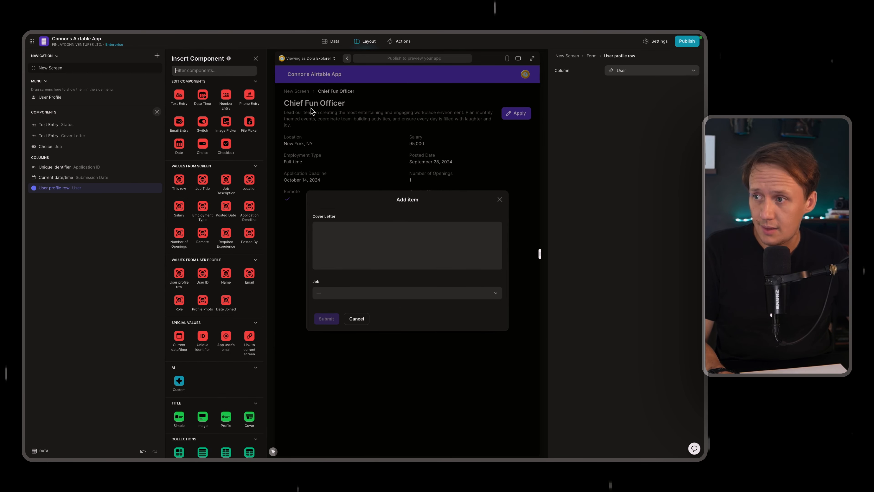
left_click(178, 184)
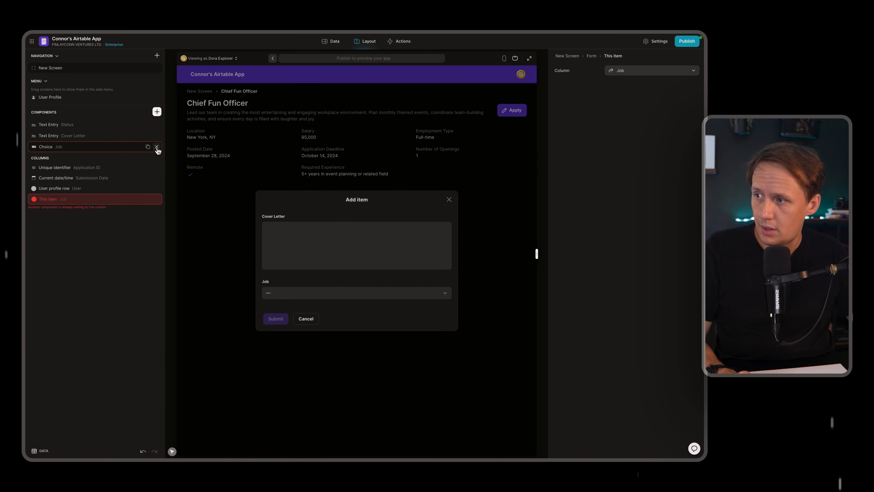
left_click(157, 147)
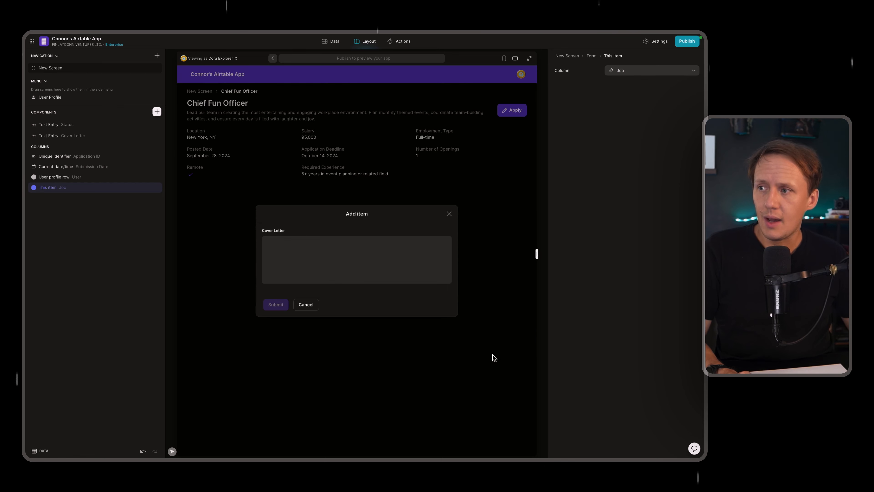
Close the form, preview the app as a different user, and submit an application with the cover letter "This would be fantastic!".
left_click(448, 214)
left_click(213, 59)
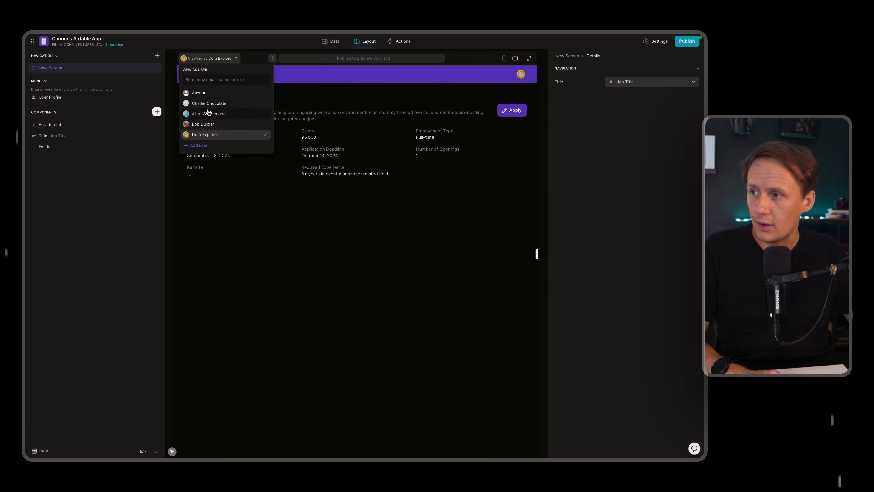
left_click(210, 126)
left_click(514, 110)
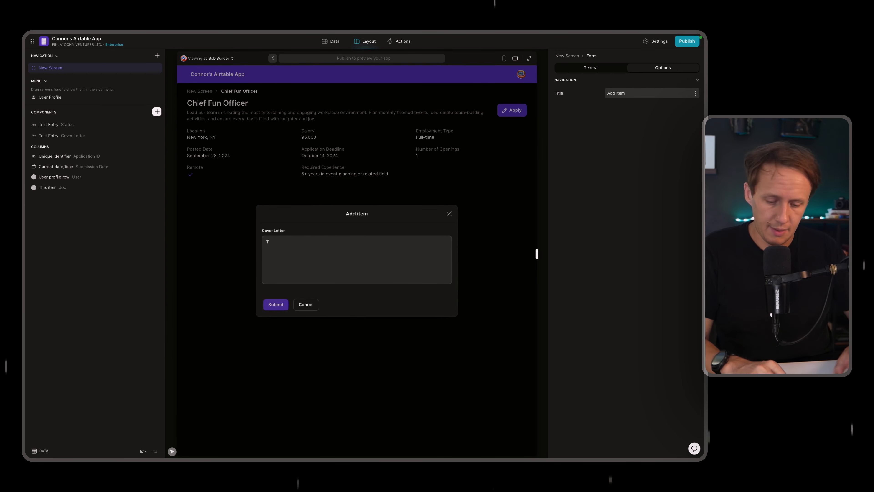
type("This would")
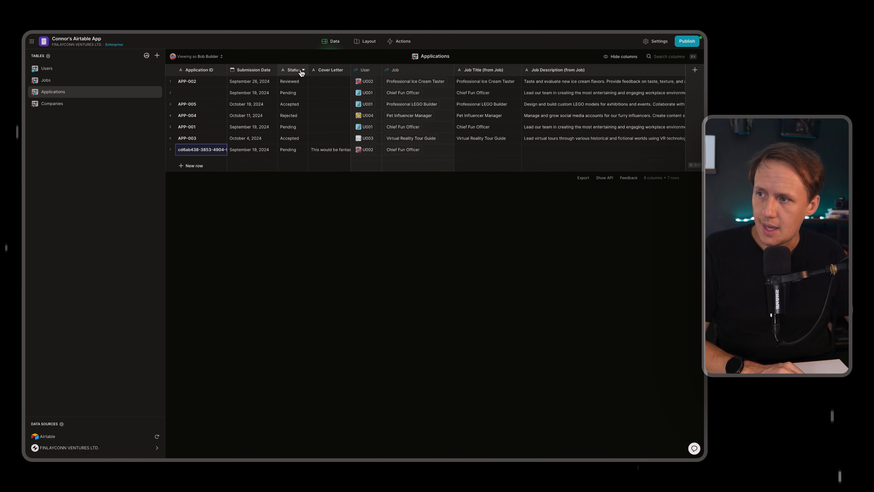
Inspect the new row's User, Job and Cover Letter values in Glide's Applications table, widening the Cover Letter column to read its text.
left_click(372, 152)
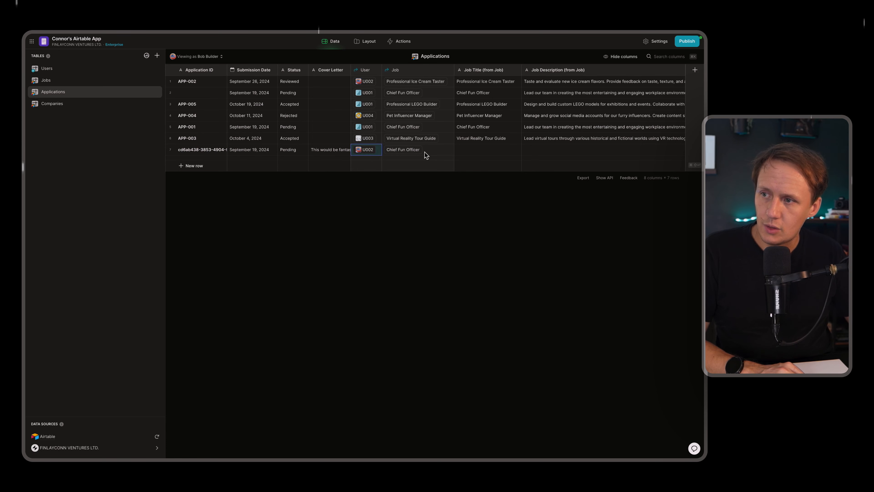
left_click(425, 151)
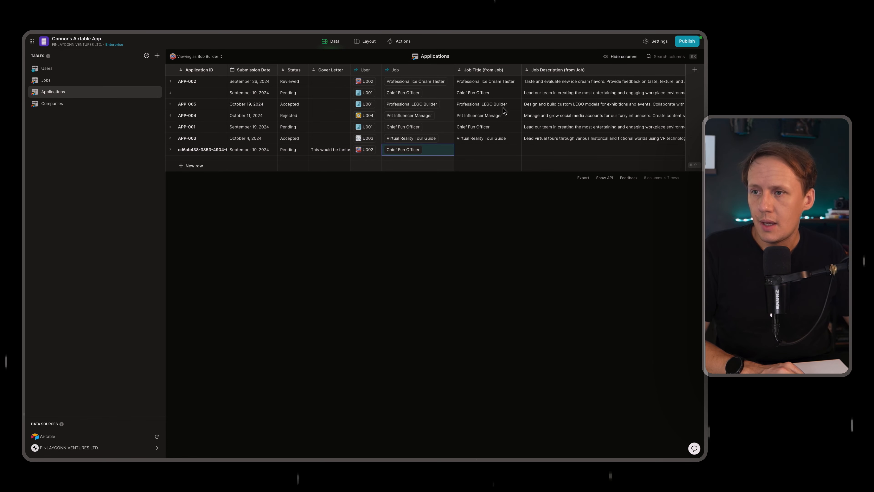
left_click(611, 136)
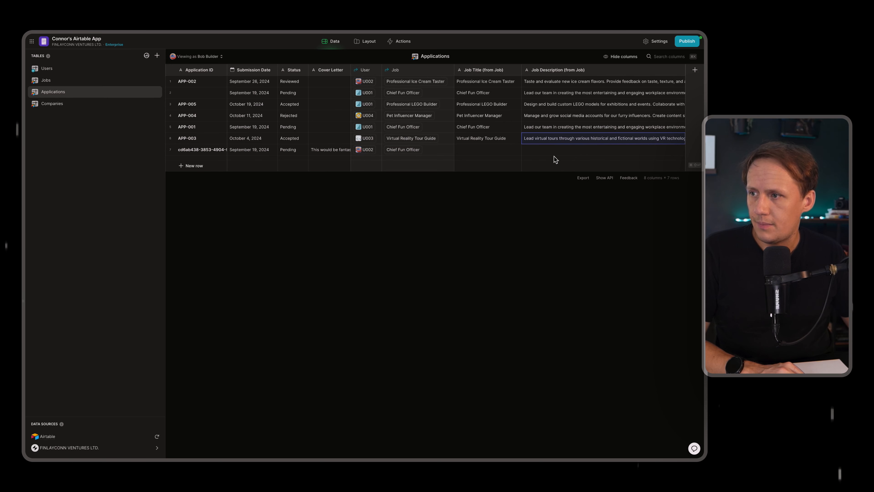
key("Left")
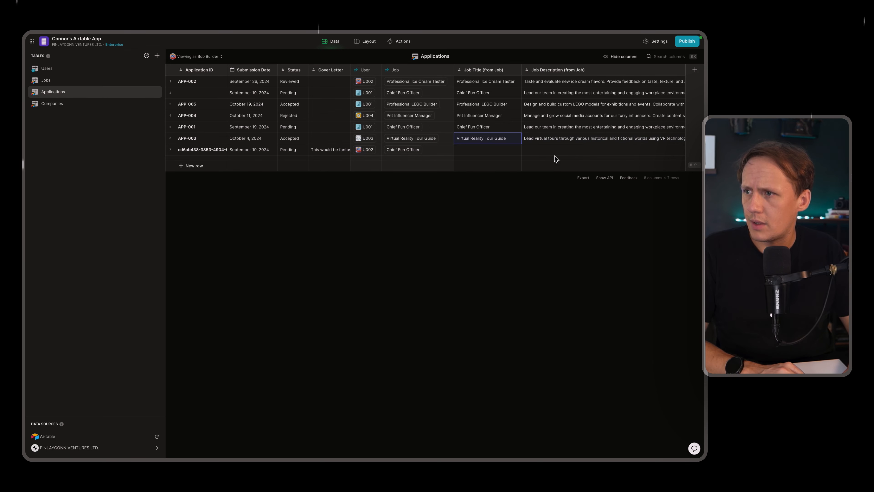
key("Left")
key("Left")
key("Left")
key("Down")
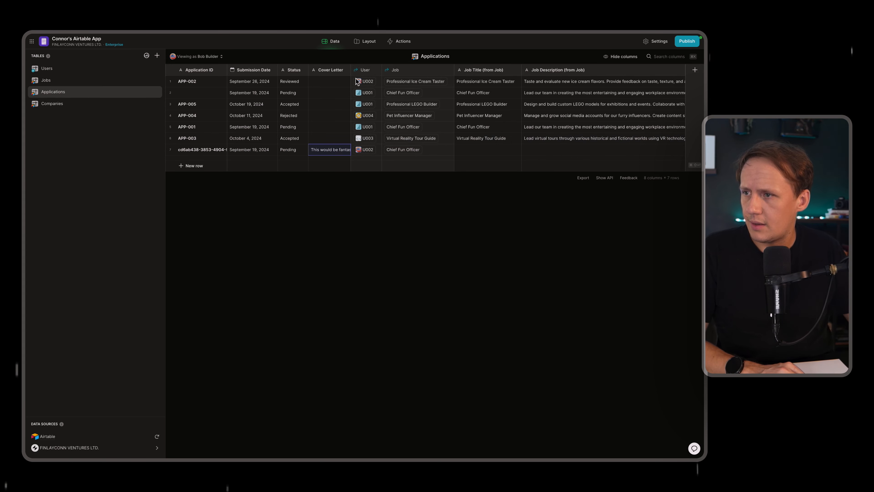
mouse_move(351, 70)
left_mouse_down()
mouse_move(449, 70)
mouse_move(361, 70)
left_mouse_up()
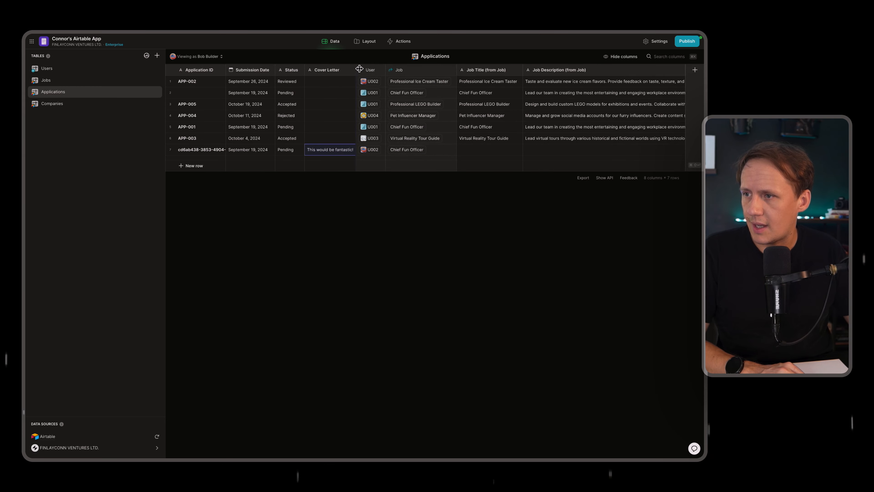
Switch to Airtable and check the Applications table for the submitted application across to the Cover Letter column.
mouse_move(26, 116)
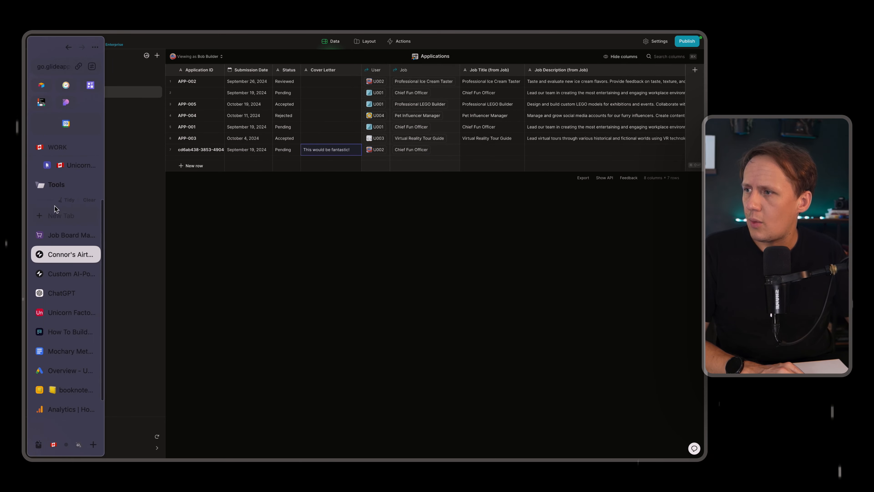
left_click(69, 235)
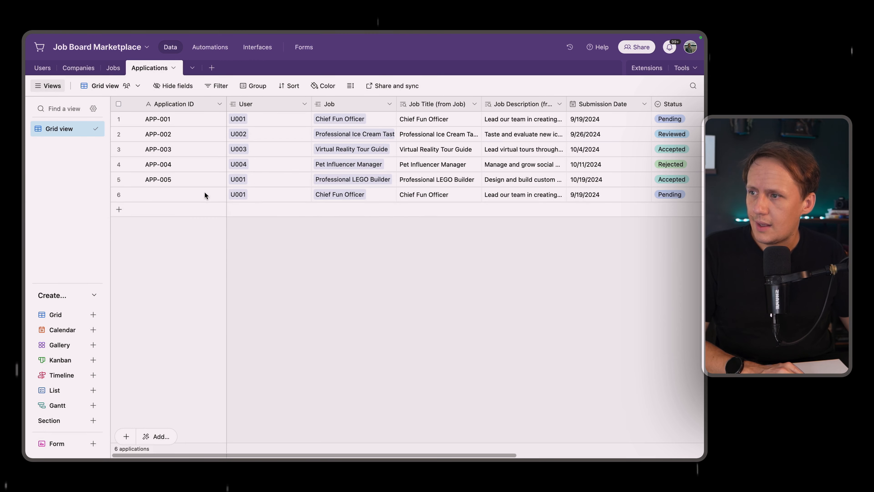
scroll(399, 196, "right", 10)
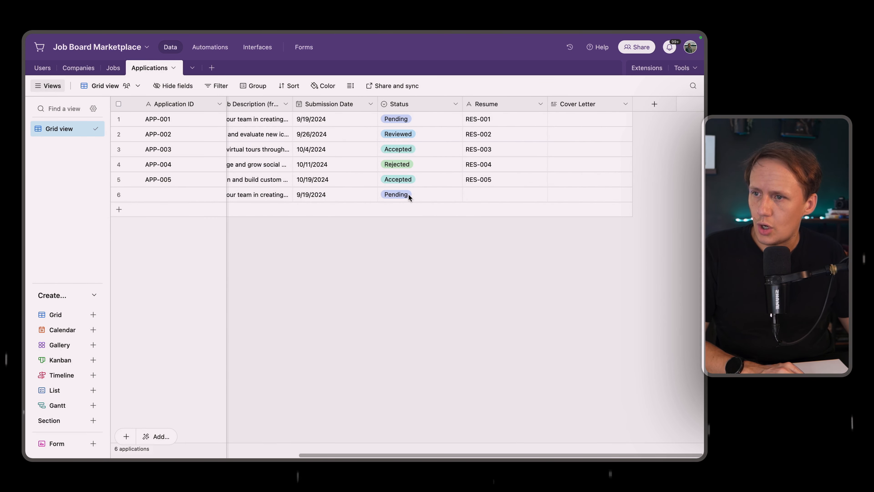
Check the newest application in Airtable: open its linked user record, then review its Job, Application ID and Cover Letter values.
scroll(408, 194, "left", 10)
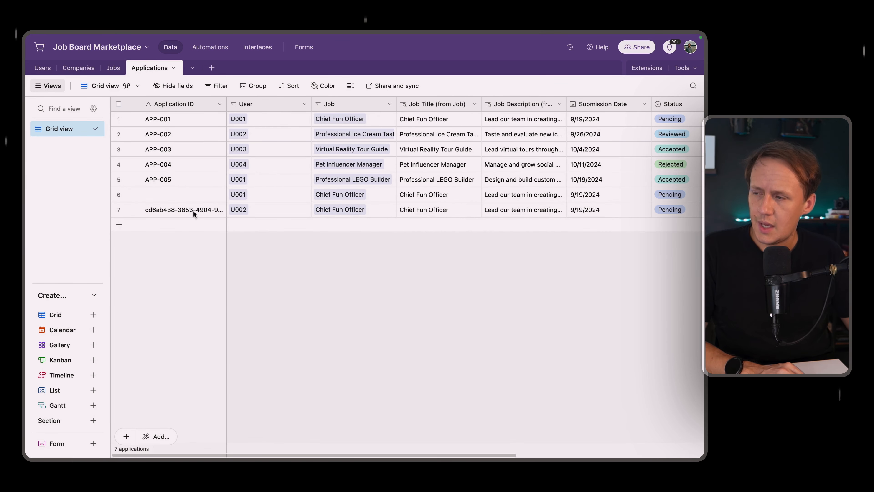
left_click(236, 210)
left_click(236, 210)
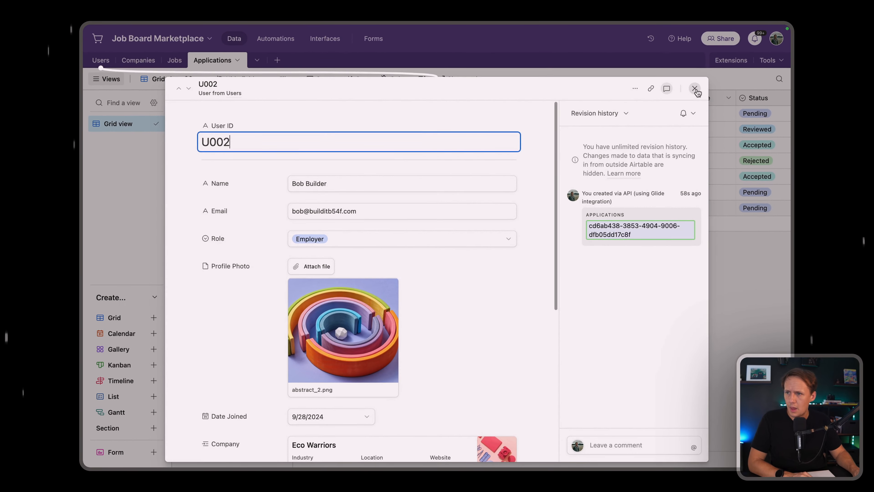
left_click(694, 89)
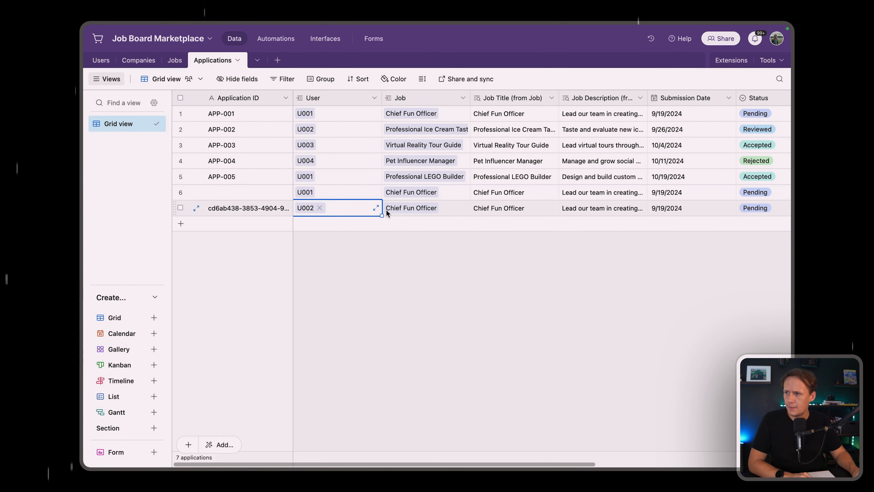
left_click(402, 210)
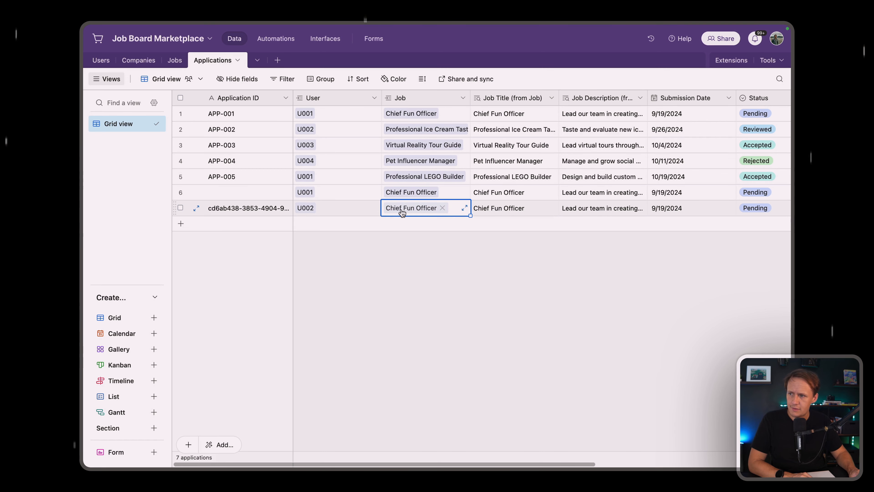
left_click(241, 208)
scroll(621, 208, "right", 8)
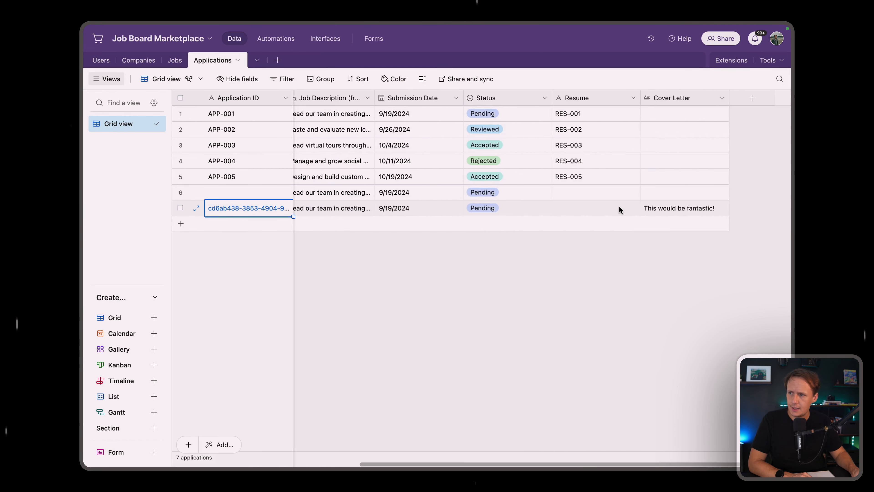
left_click(652, 210)
Switch to the Glide app's layout, preview it as a different user, and open the Professional Ice Cream Taster job.
mouse_move(83, 251)
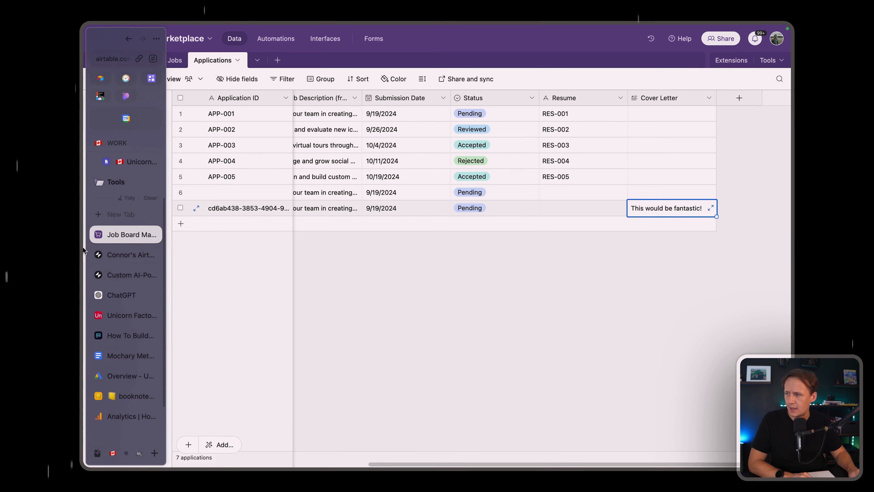
left_click(116, 255)
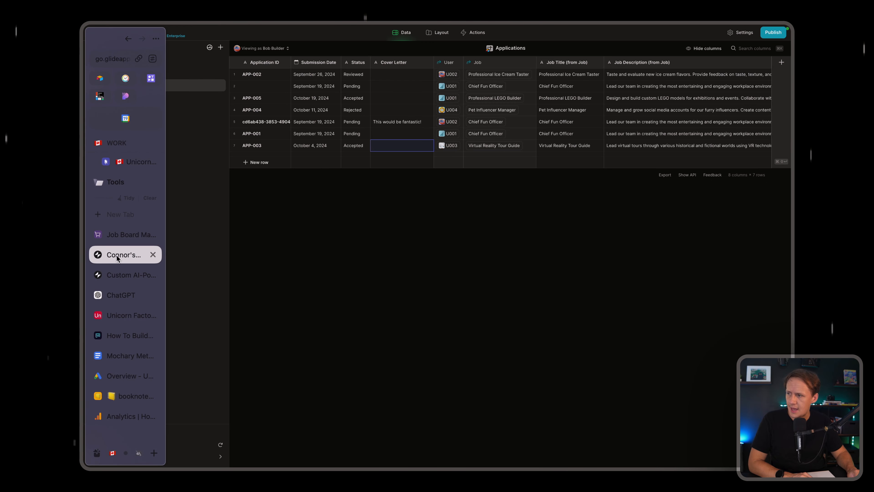
left_click(436, 33)
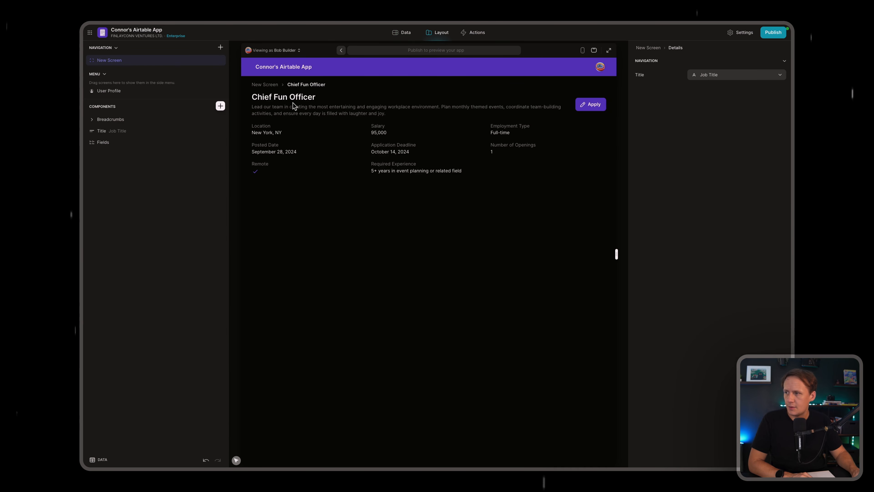
left_click(286, 51)
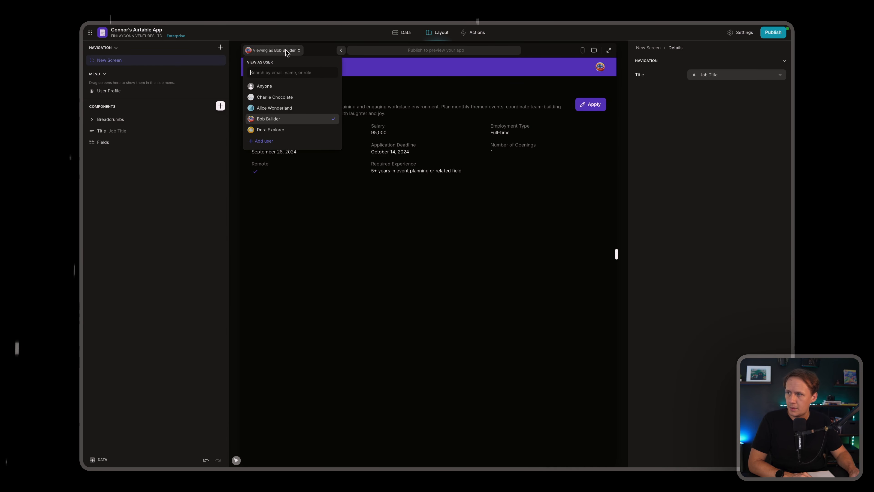
left_click(273, 132)
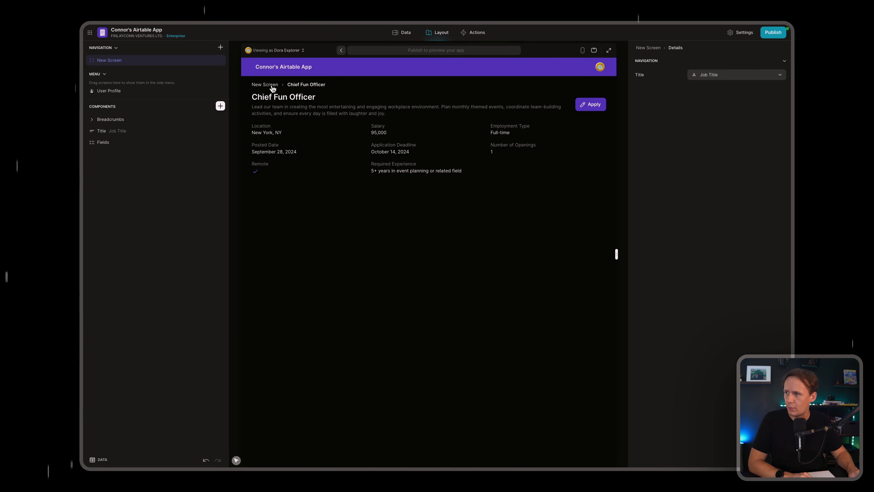
left_click(271, 86)
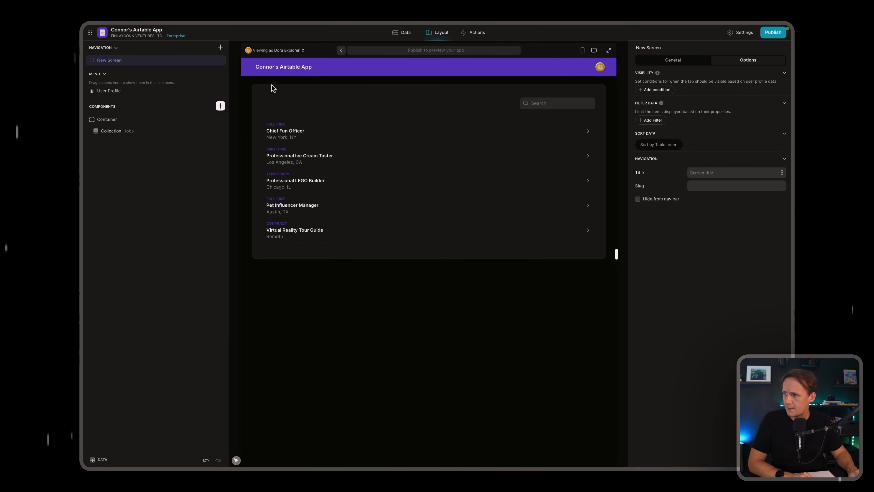
left_click(341, 162)
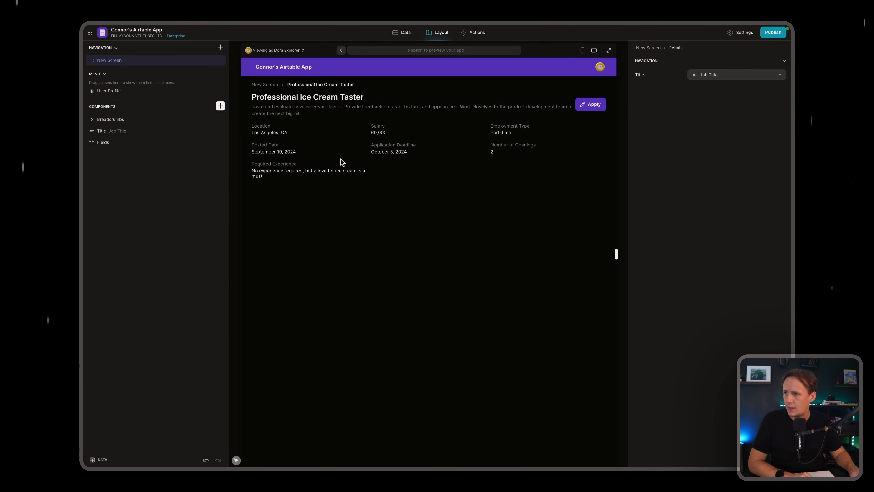
Apply for the Professional Ice Cream Taster job with the cover letter "I like Ice Cream" and submit the form.
left_click(584, 107)
type("I ")
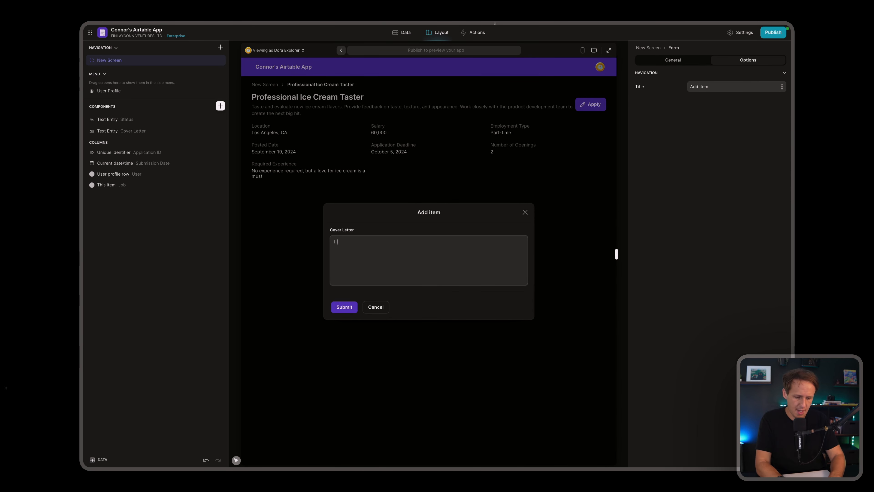
type("like Ice Cream")
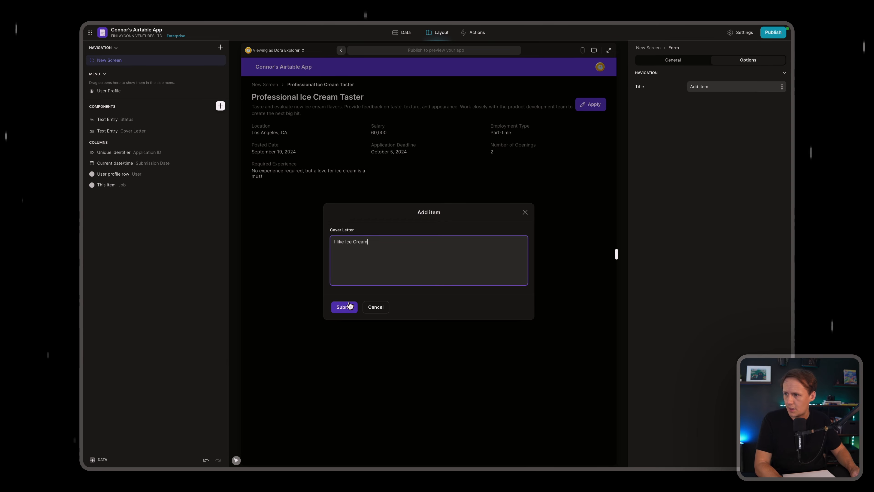
left_click(344, 306)
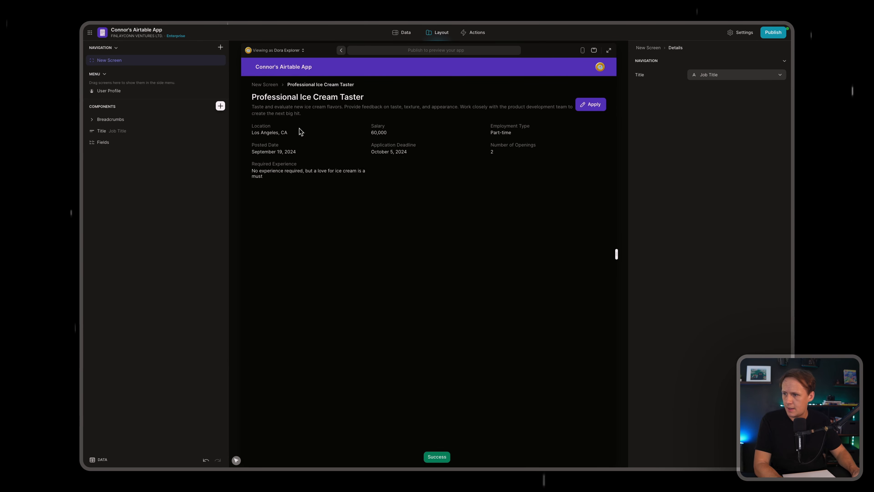
Open Glide's Applications data table and hide the Job Title (from Job) and Job Description (from Job) columns.
left_click(403, 32)
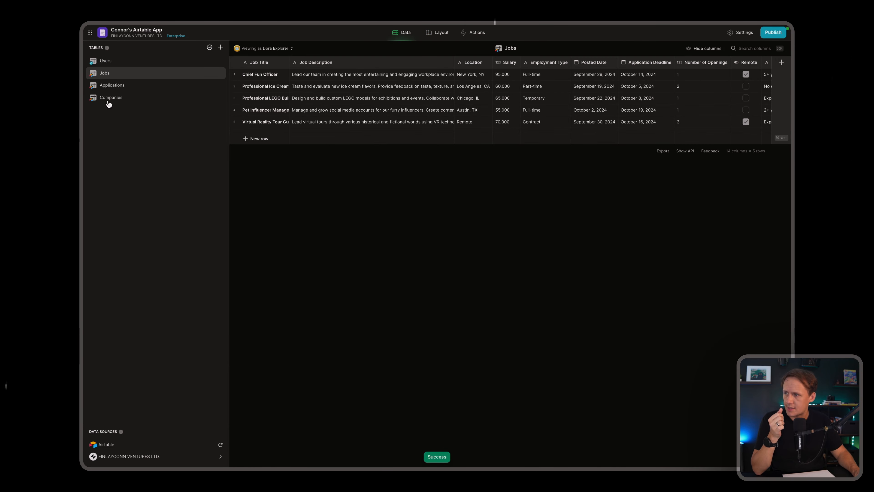
left_click(112, 85)
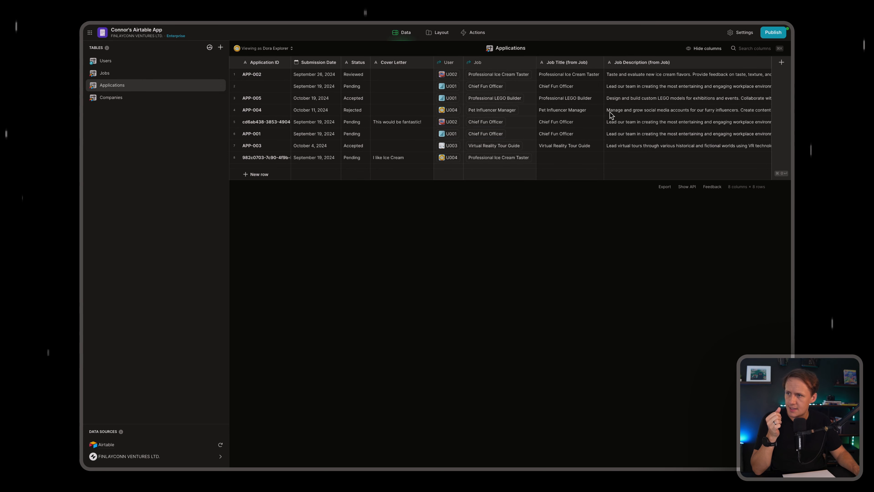
left_click(599, 63)
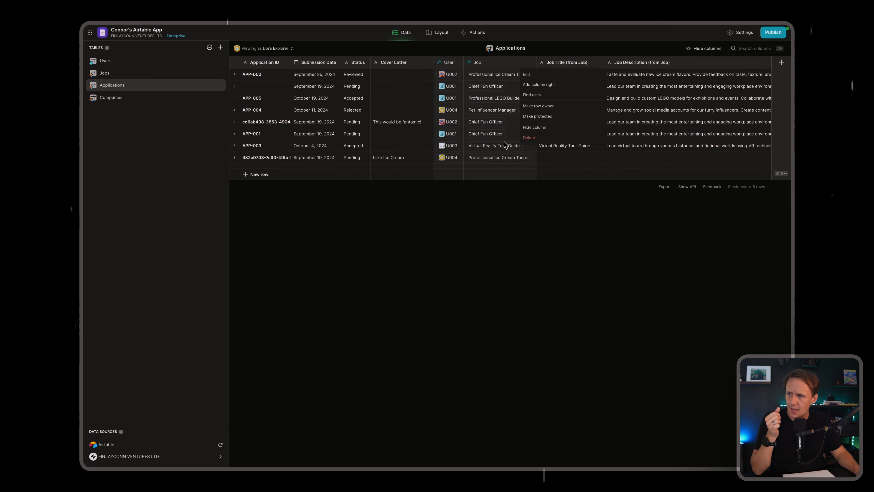
left_click(535, 128)
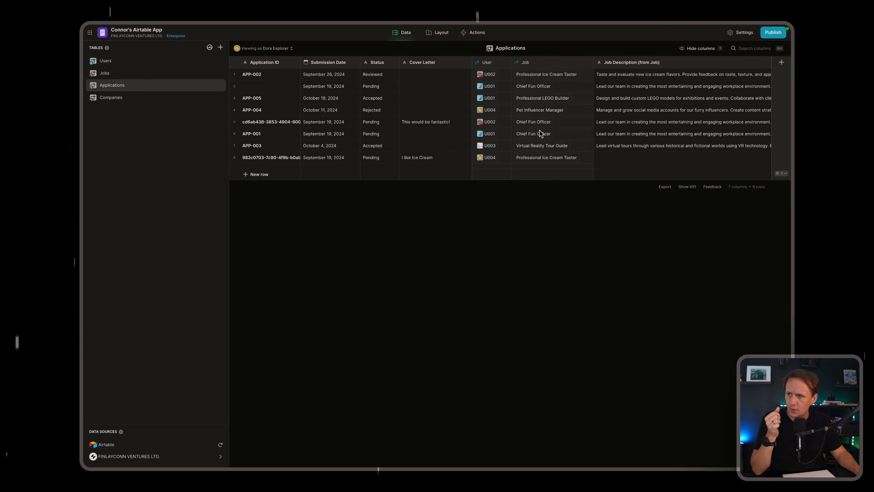
left_click(731, 63)
left_click(718, 127)
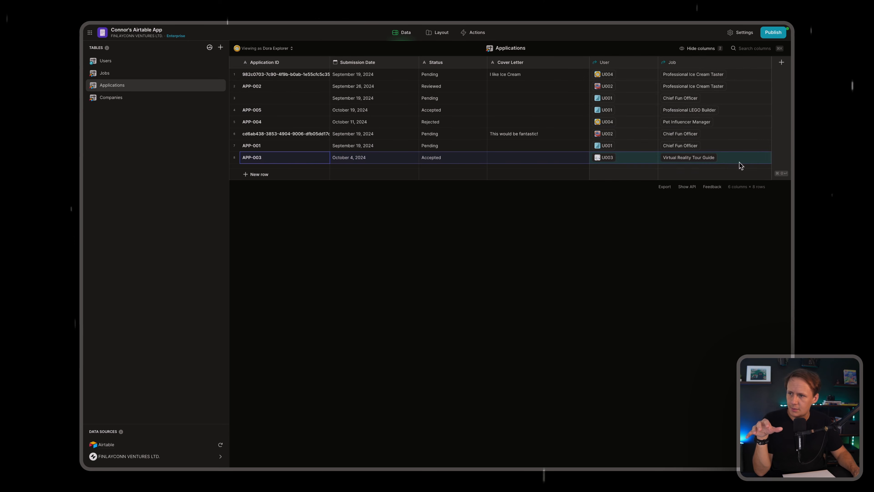
Switch to Airtable and check the ice cream application's row from its Application ID across to the Cover Letter.
mouse_move(86, 262)
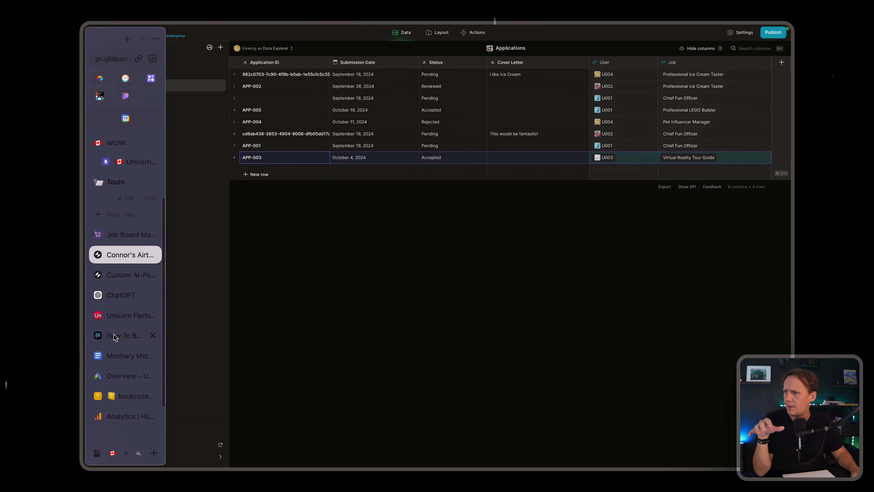
left_click(119, 234)
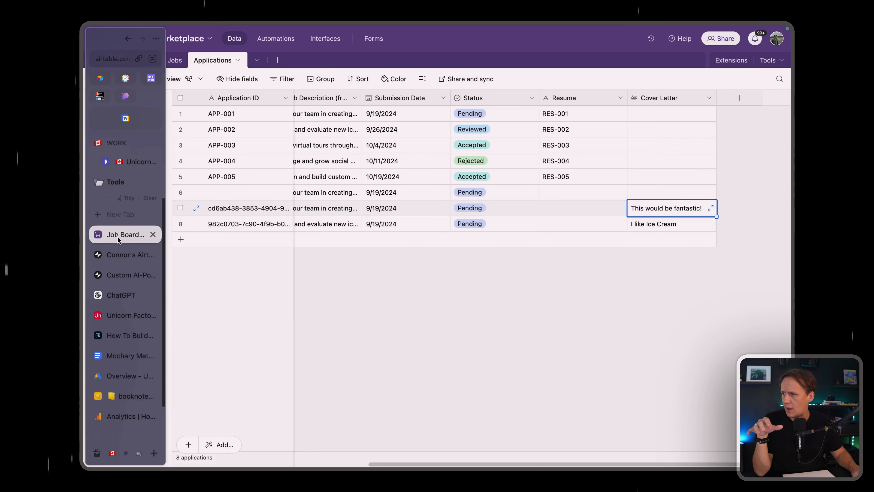
scroll(367, 220, "left", 8)
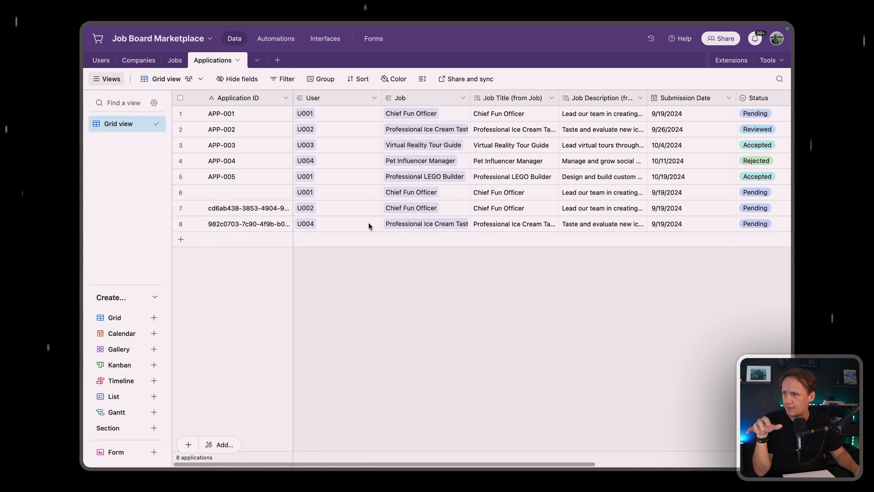
left_click(244, 224)
scroll(571, 225, "right", 6)
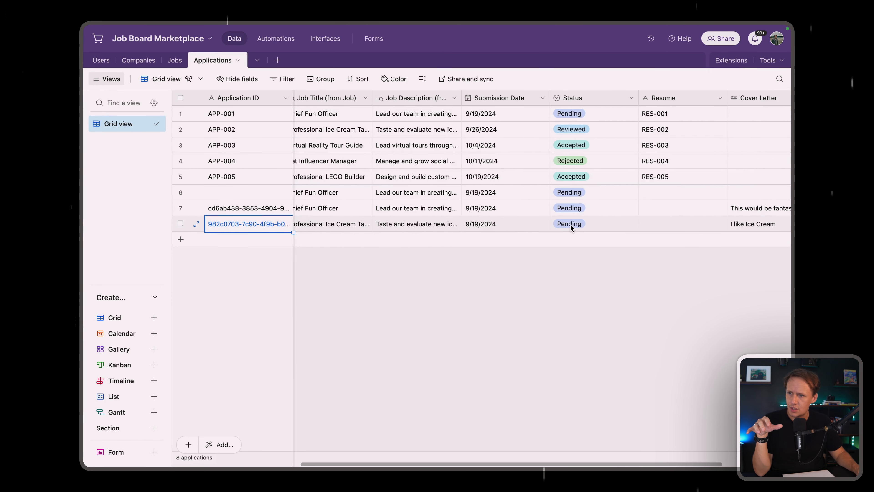
left_click(719, 224)
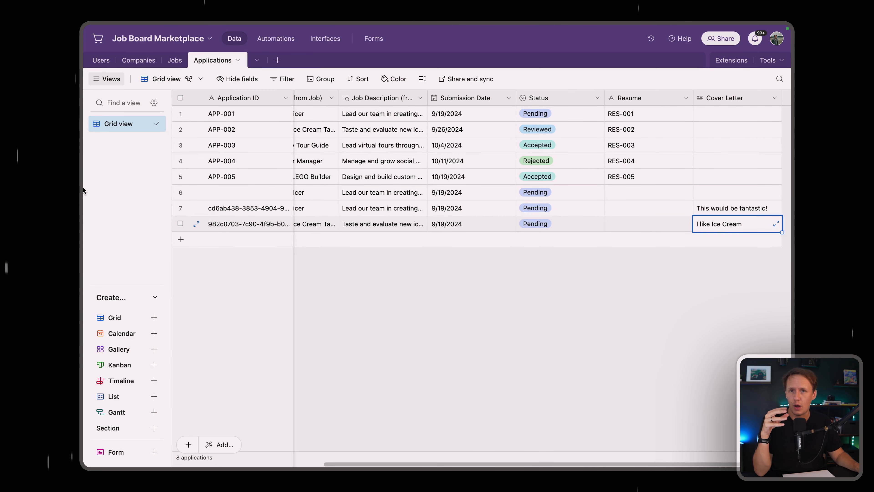
Switch back to the Glide app's layout and open the User Profile screen.
mouse_move(86, 187)
left_click(113, 258)
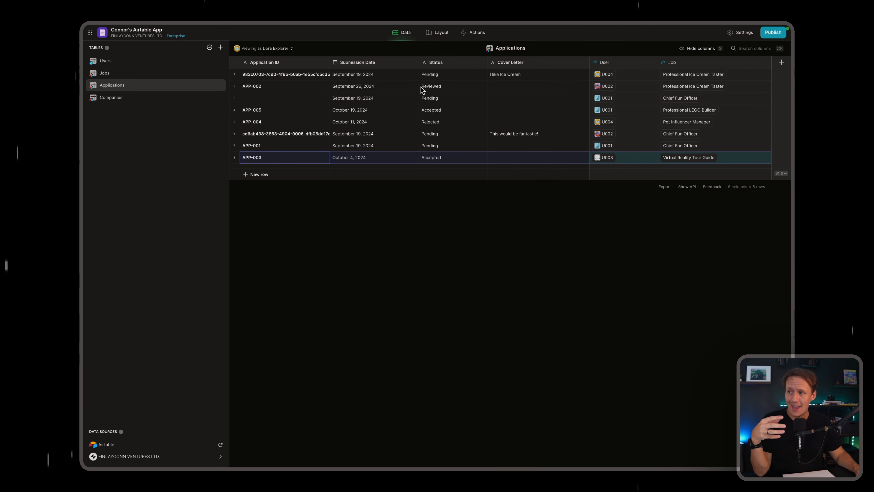
left_click(438, 38)
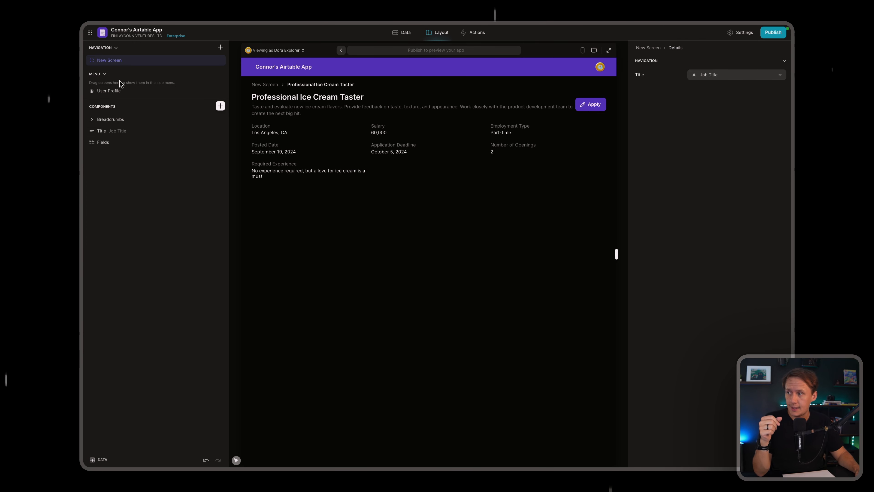
left_click(109, 90)
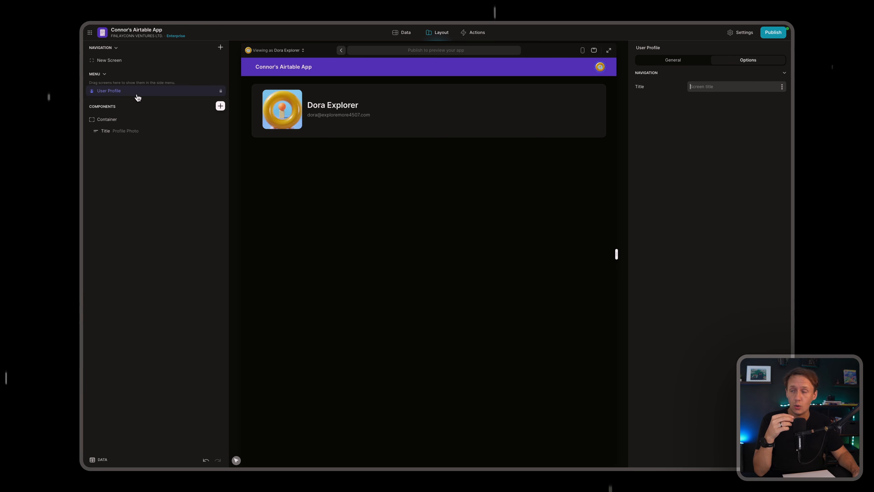
Add an action to the User Profile's Title component and change it to Show edit screen.
left_click(124, 134)
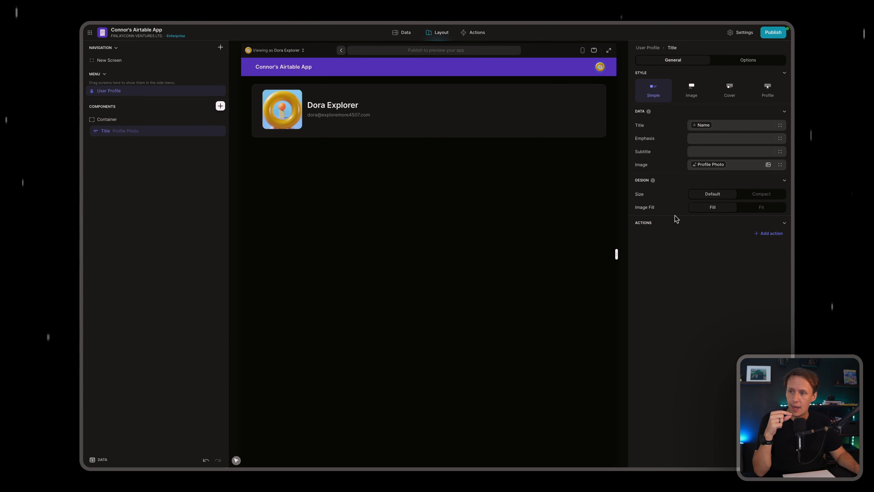
left_click(769, 234)
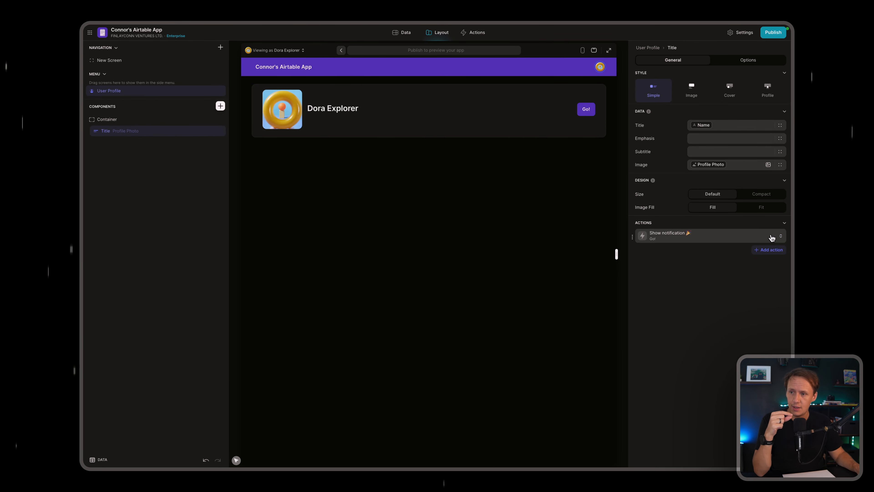
left_click(678, 237)
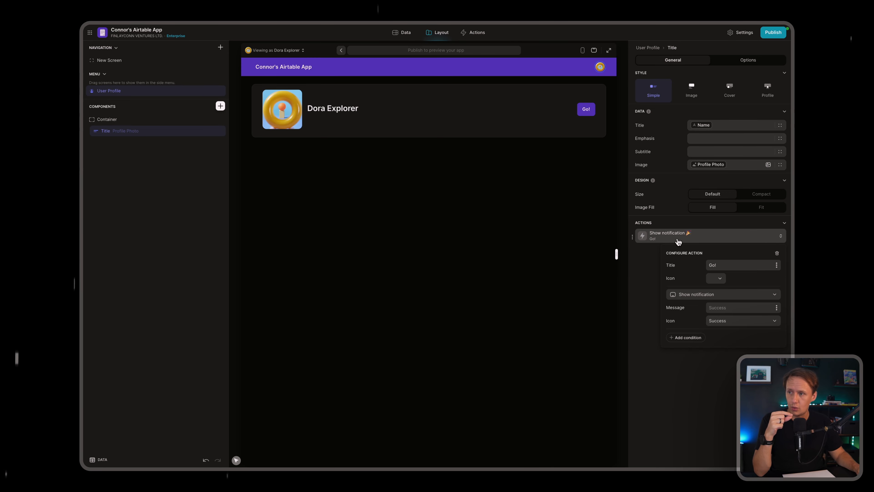
left_click(699, 296)
type("edit")
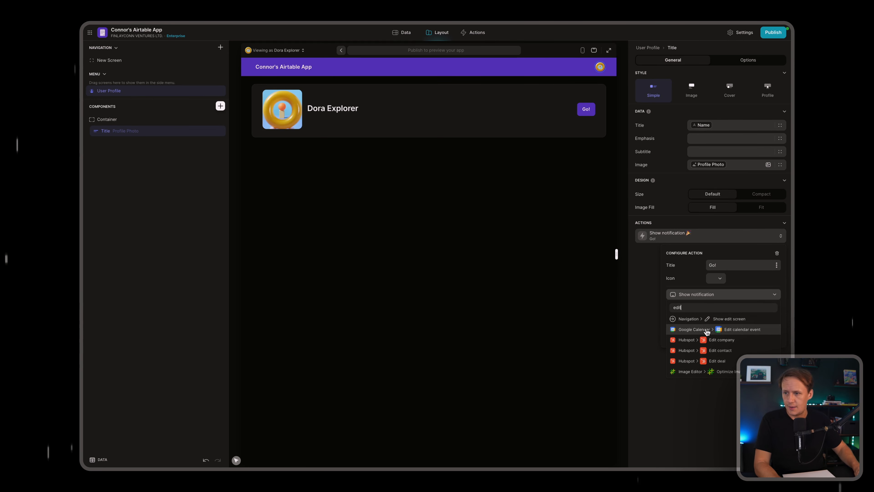
left_click(719, 319)
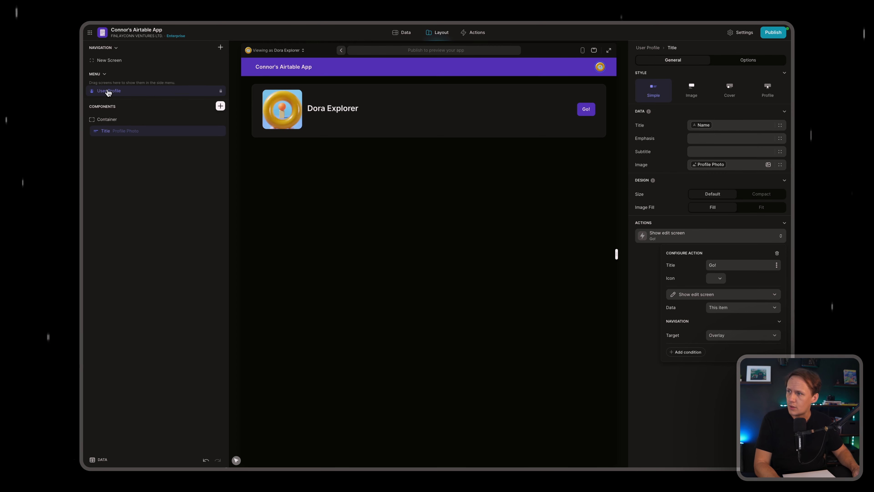
Open the profile's edit form in the preview, and switch to Airtable to view user U004's full record in the Users table.
left_click(586, 111)
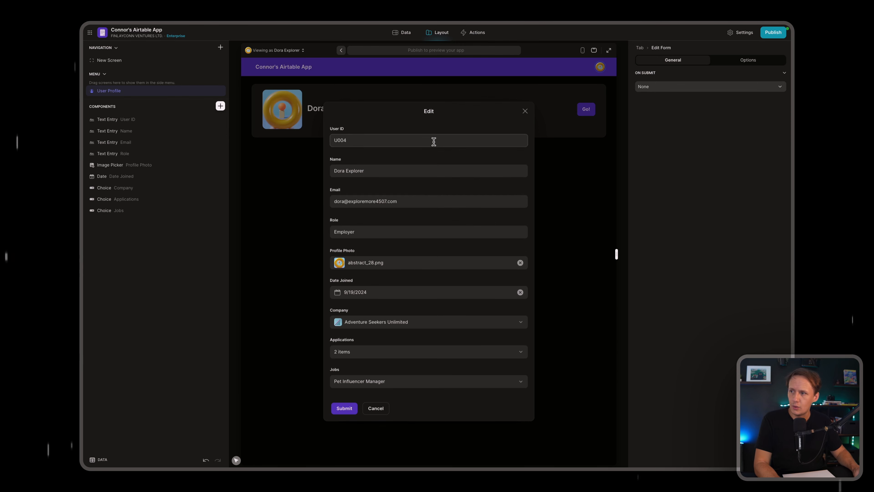
mouse_move(86, 241)
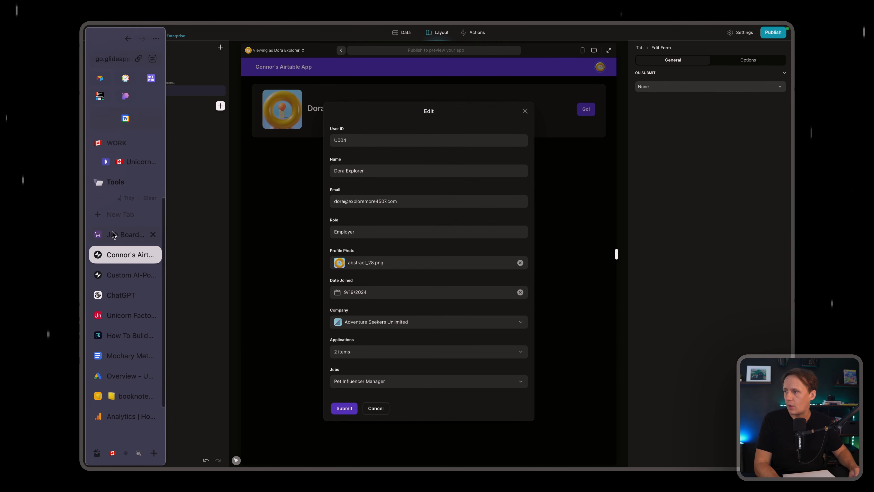
left_click(117, 235)
left_click(102, 60)
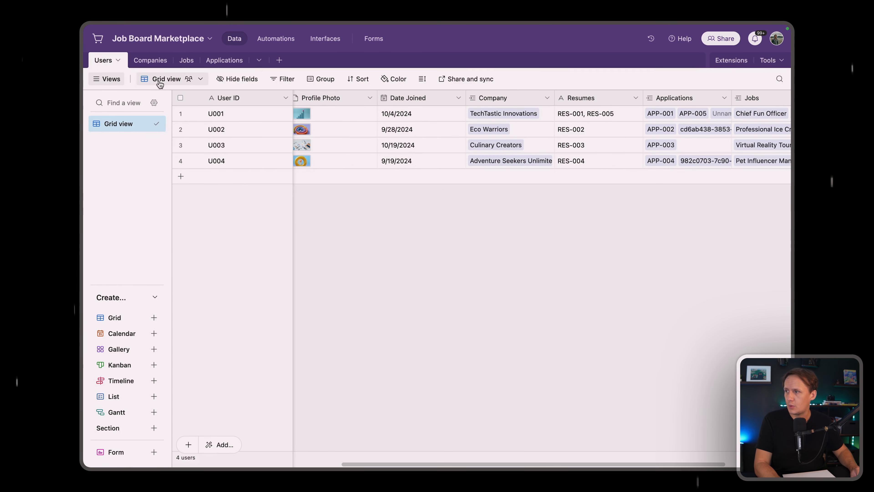
left_click(240, 160)
key("space")
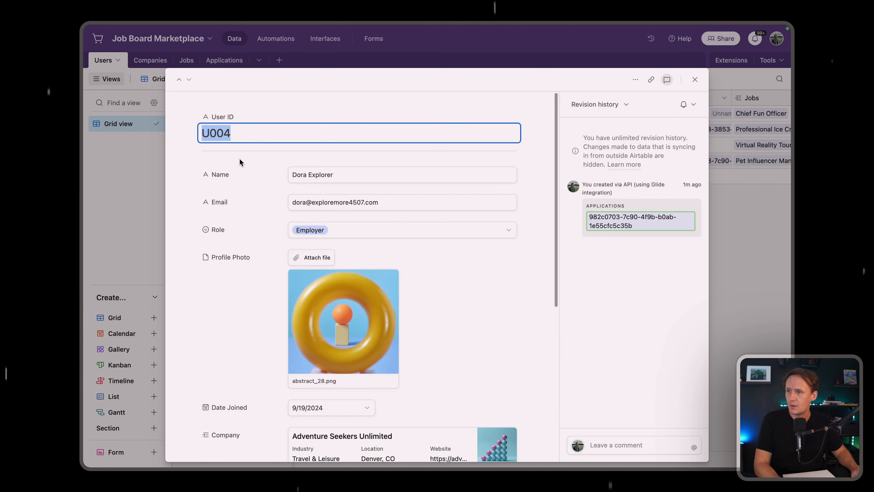
key("Escape")
mouse_move(84, 185)
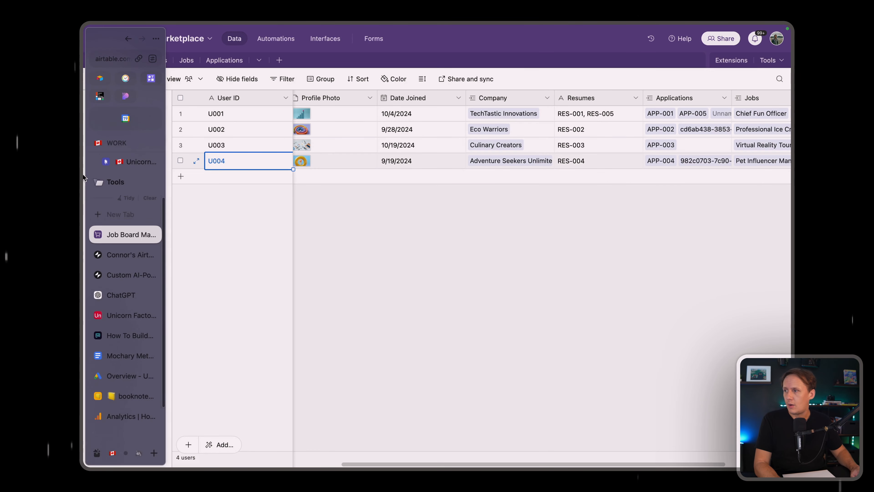
Switch back to Glide and remove the User ID, Email, Role, Date Joined, Applications and Jobs fields from the edit form.
left_click(123, 255)
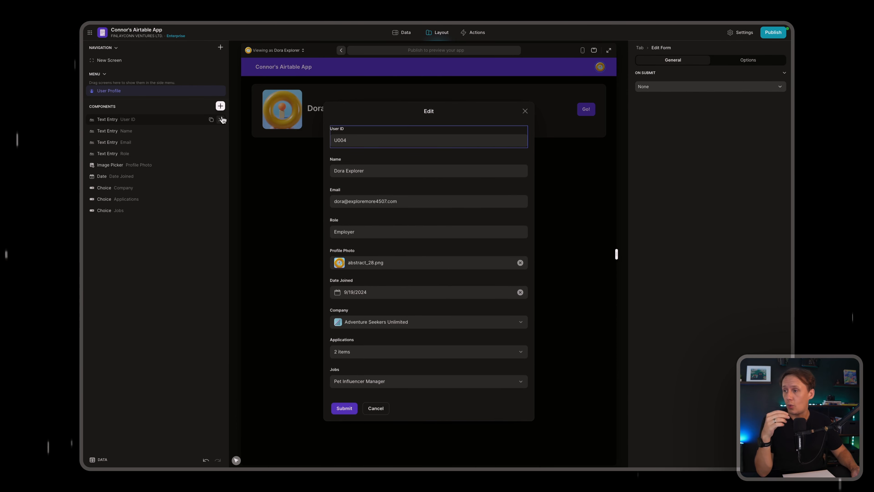
left_click(221, 121)
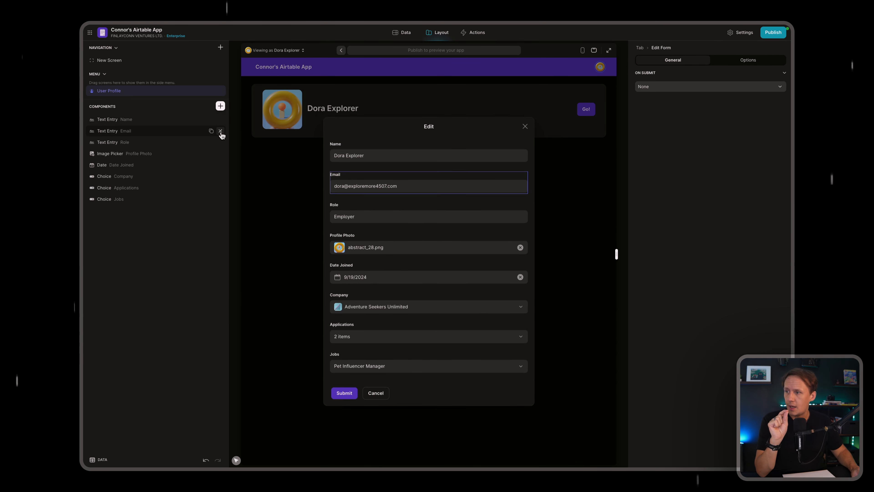
left_click(220, 131)
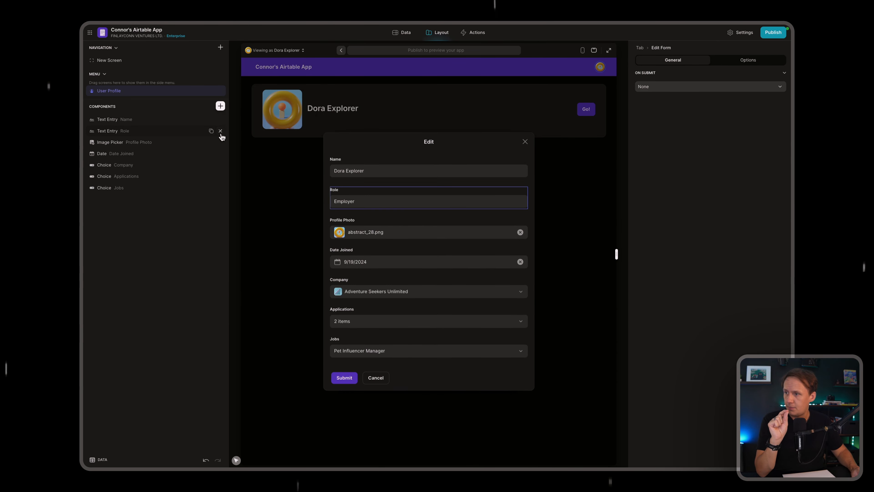
left_click(221, 131)
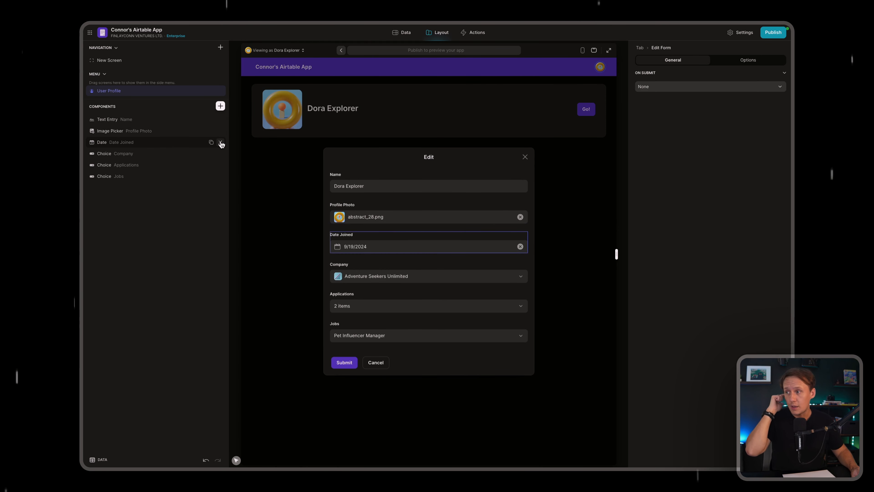
left_click(220, 142)
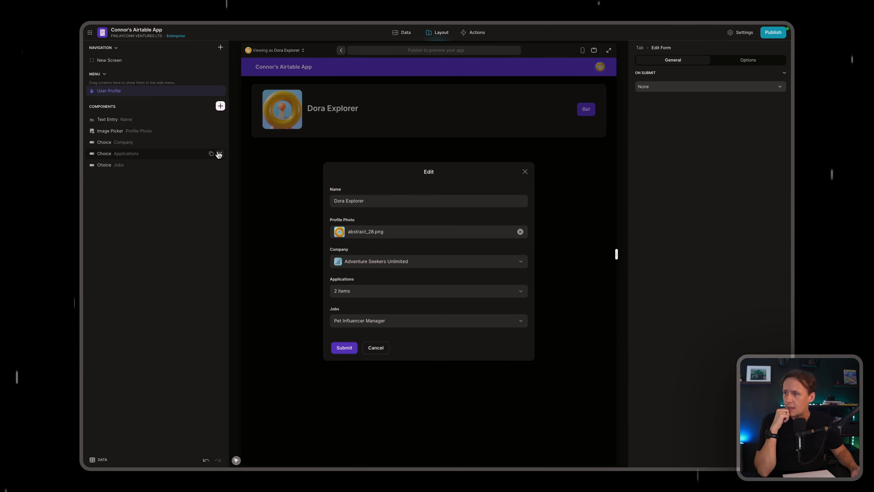
left_click(219, 154)
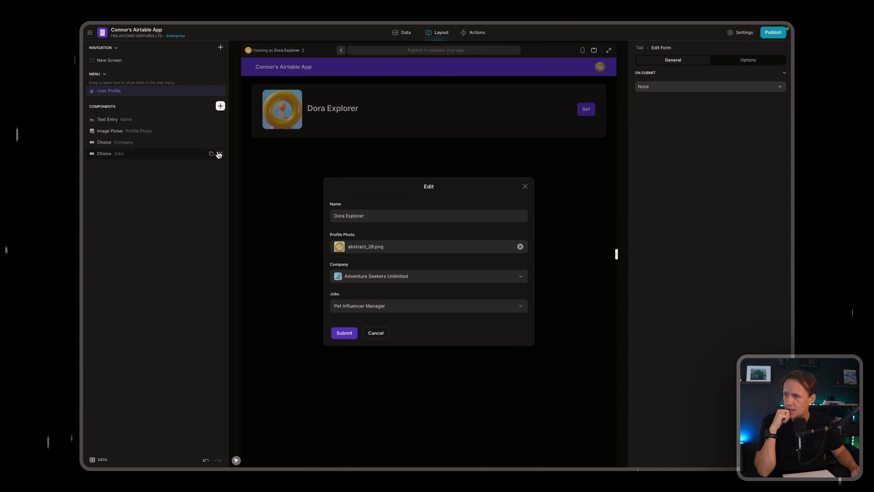
left_click(219, 154)
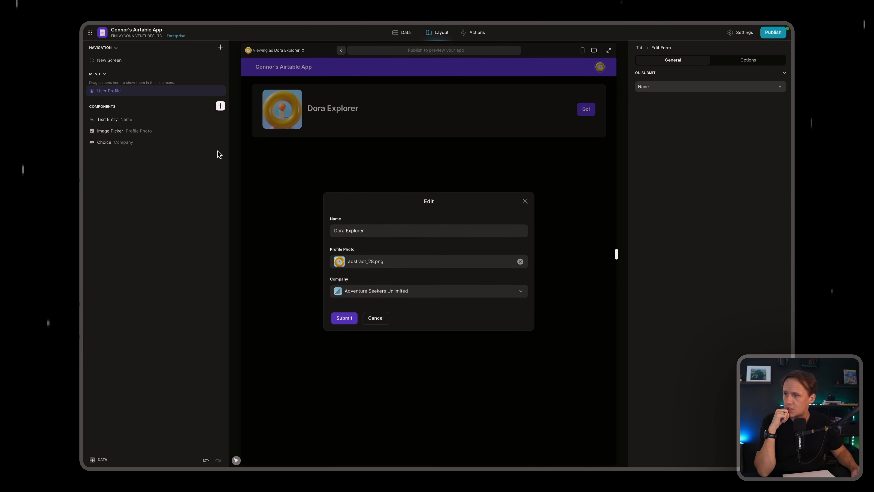
Submit a new name for the user through the edit form and check U004's Name in Airtable's Users table.
left_click(362, 227)
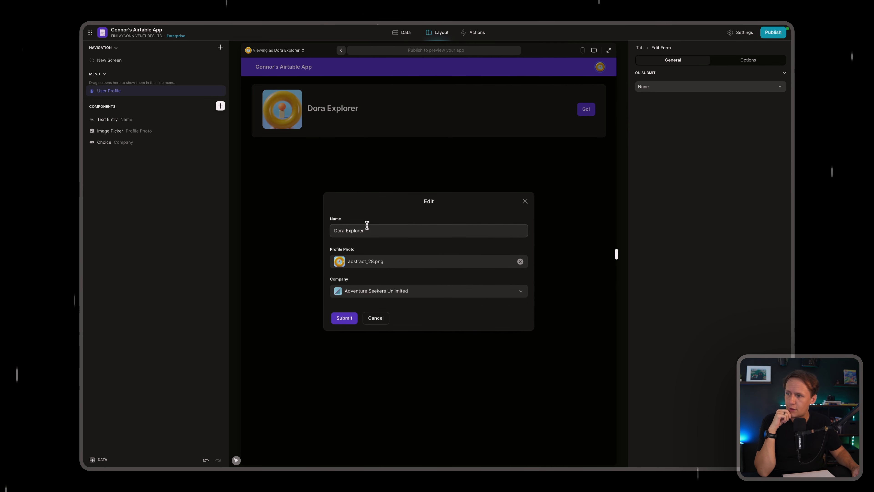
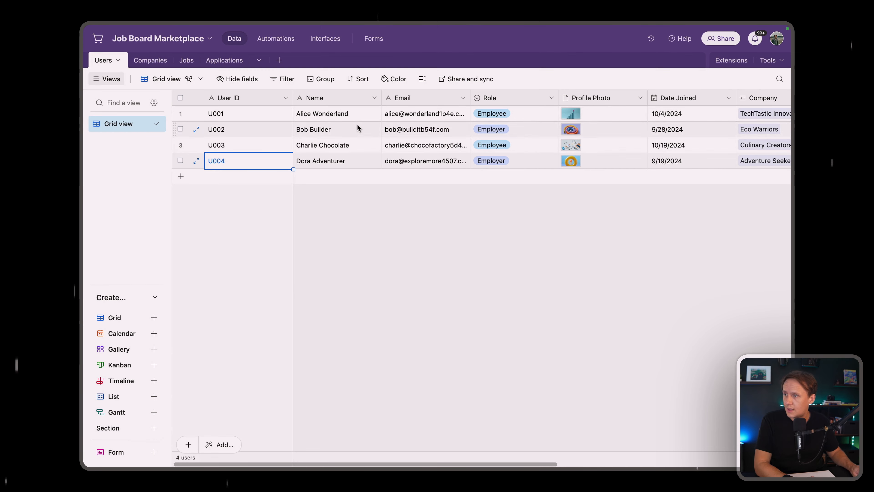
left_click(340, 161)
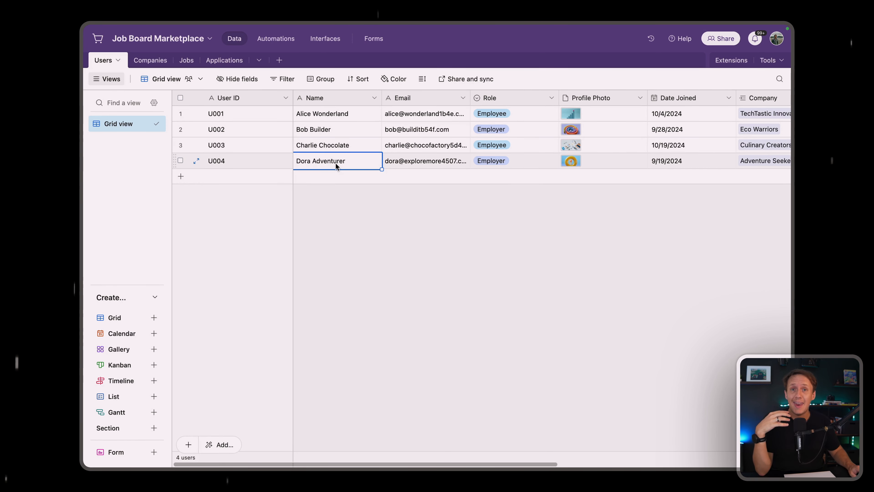
Switch back to Glide and add a container with a List collection inside it to the User Profile screen.
mouse_move(97, 210)
left_click(121, 256)
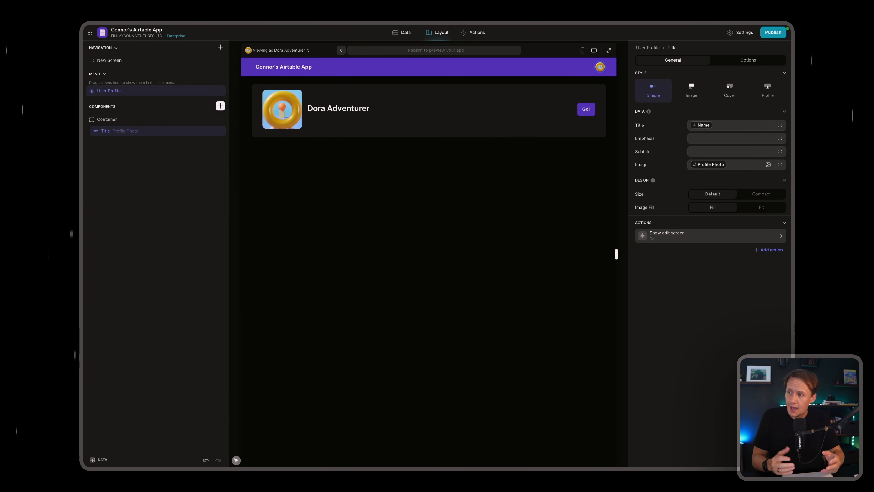
left_click(221, 107)
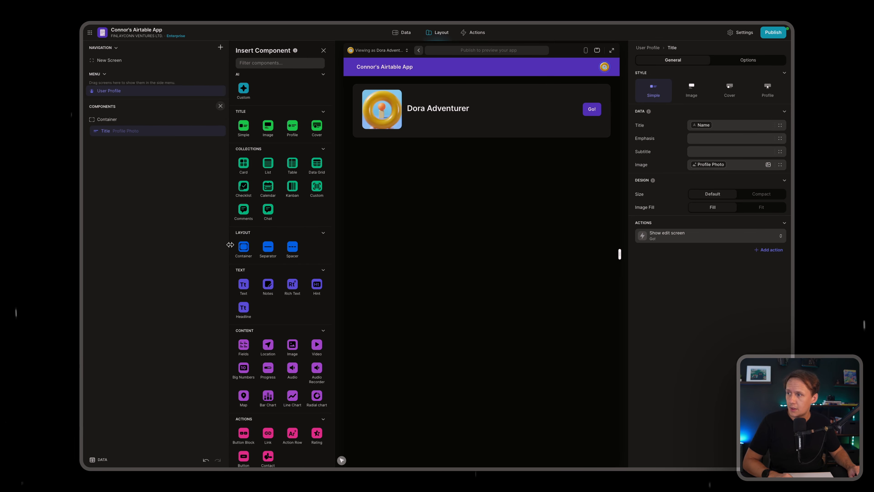
left_click(244, 247)
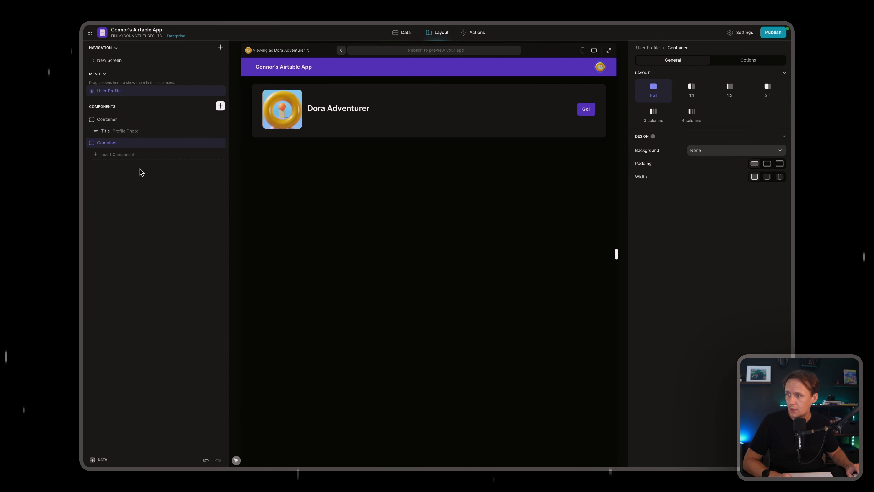
left_click(117, 154)
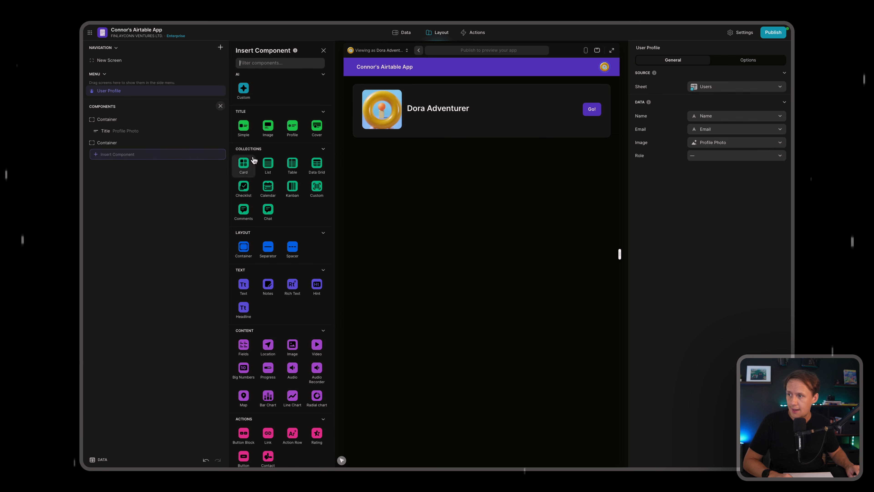
left_click(266, 164)
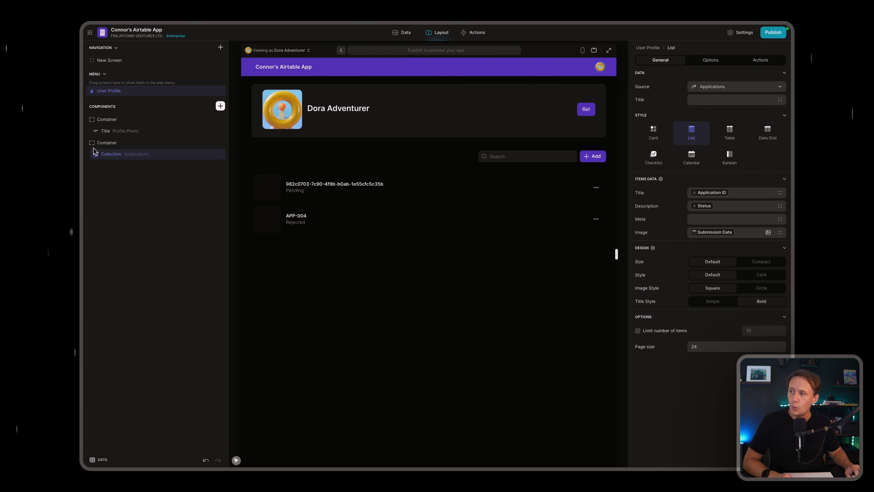
Set the list's source to the Applications relation of the User Profile row.
left_click(706, 87)
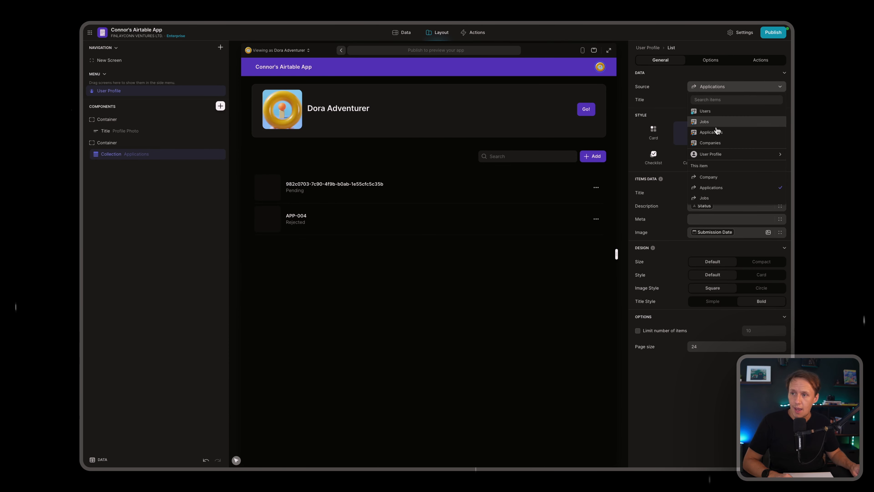
left_click(711, 132)
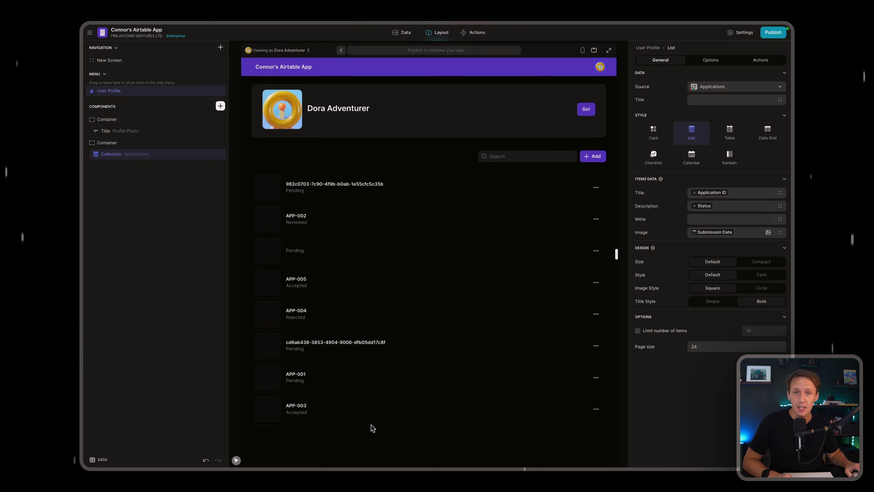
left_click(709, 91)
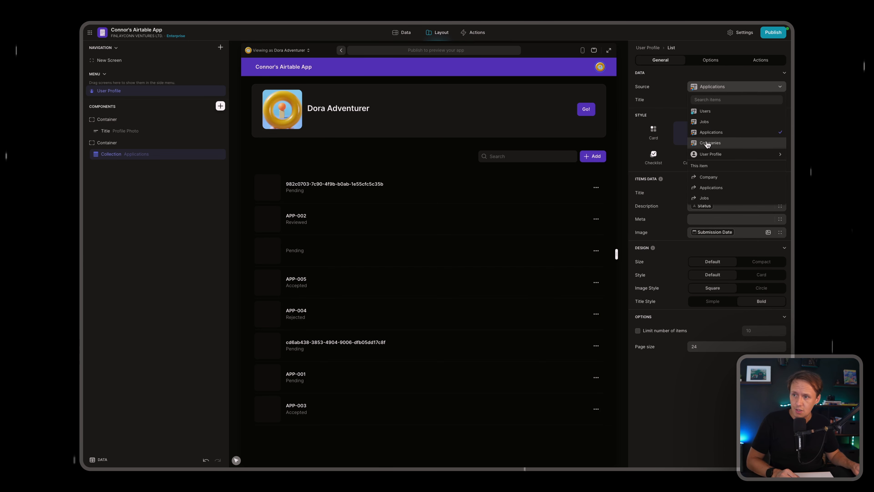
mouse_move(709, 154)
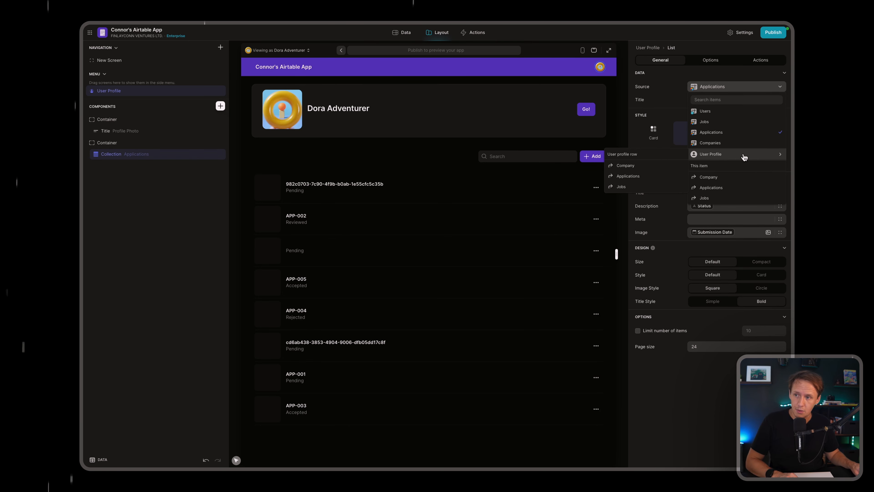
left_click(622, 176)
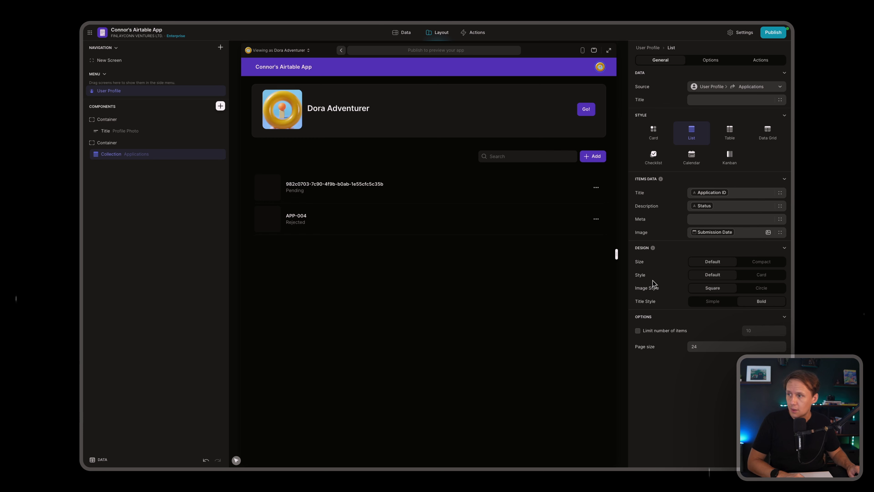
Clear the list items' Image and Description values and set Meta to the Status column.
left_click(744, 231)
key("BackSpace")
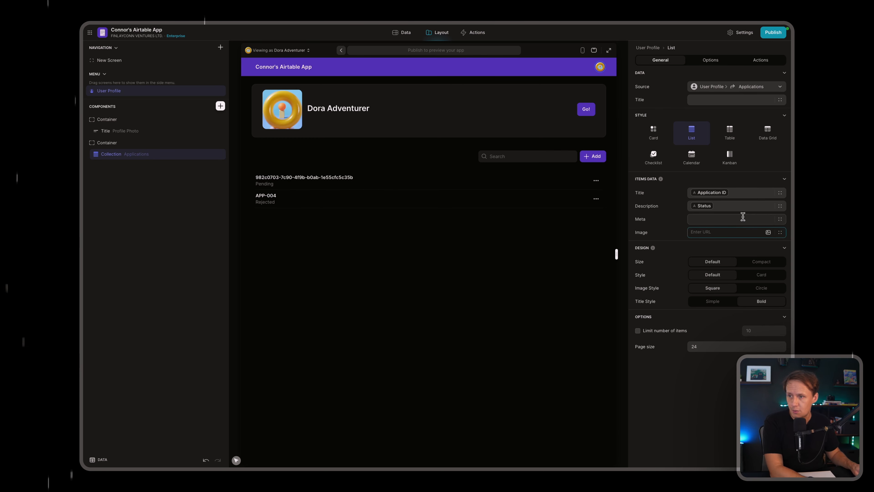
left_click(747, 221)
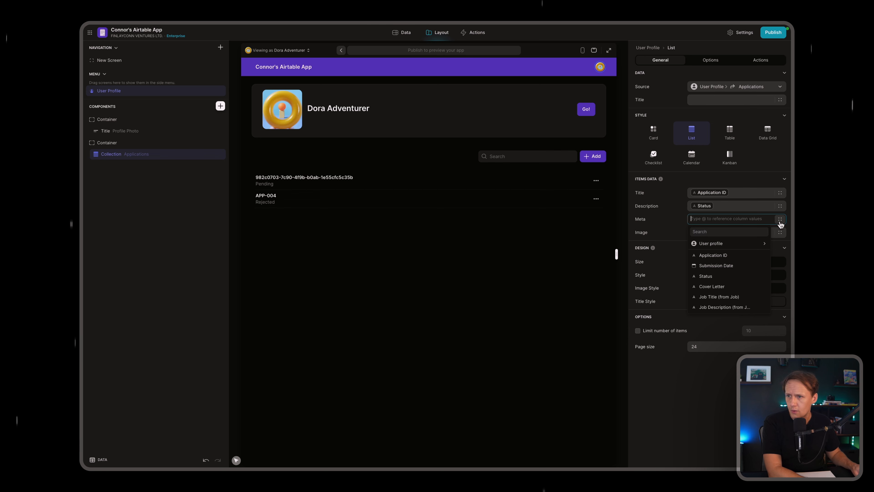
left_click(732, 276)
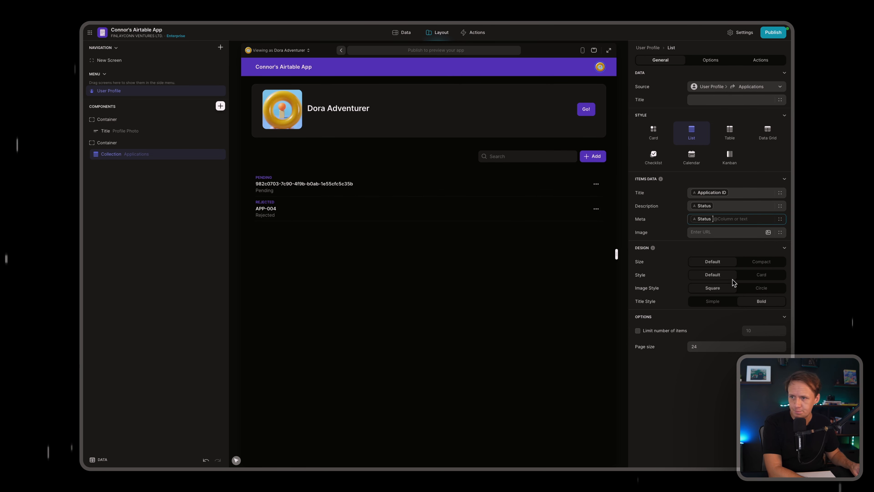
left_click(727, 206)
key("BackSpace")
left_click(780, 206)
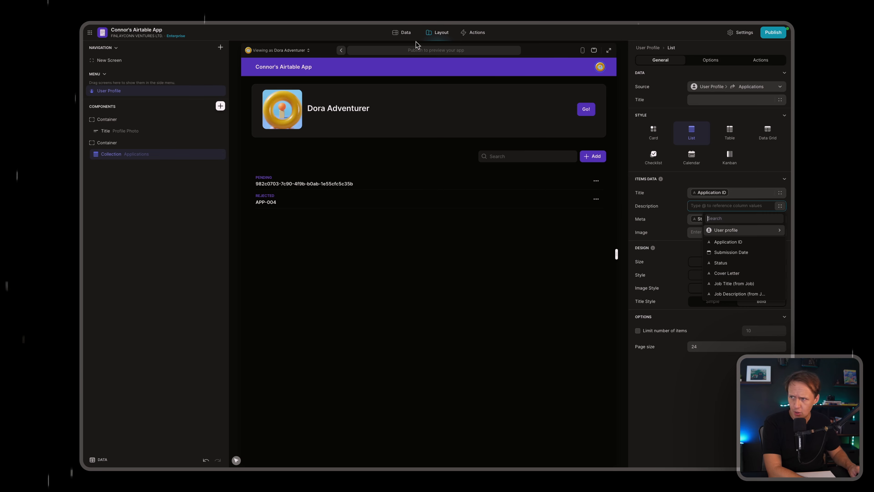
In the Applications data table, add a Lookup column named Job/Title that returns Job Title through the Job relation.
left_click(401, 34)
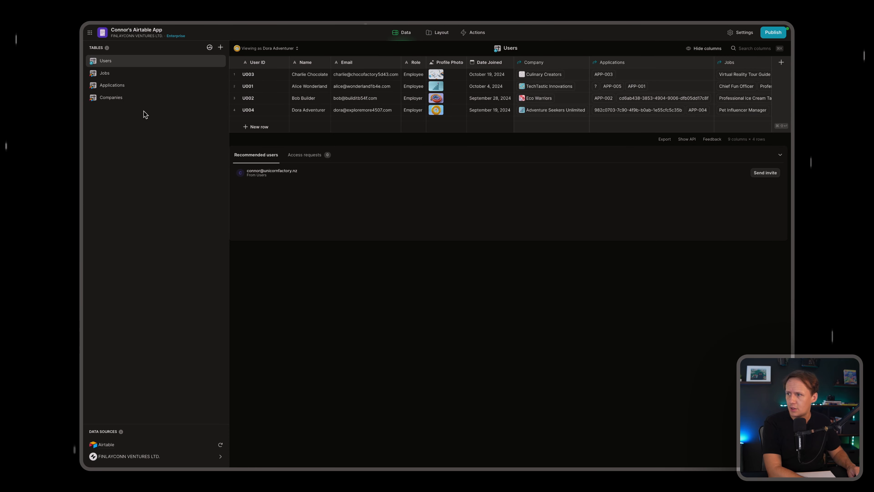
left_click(126, 90)
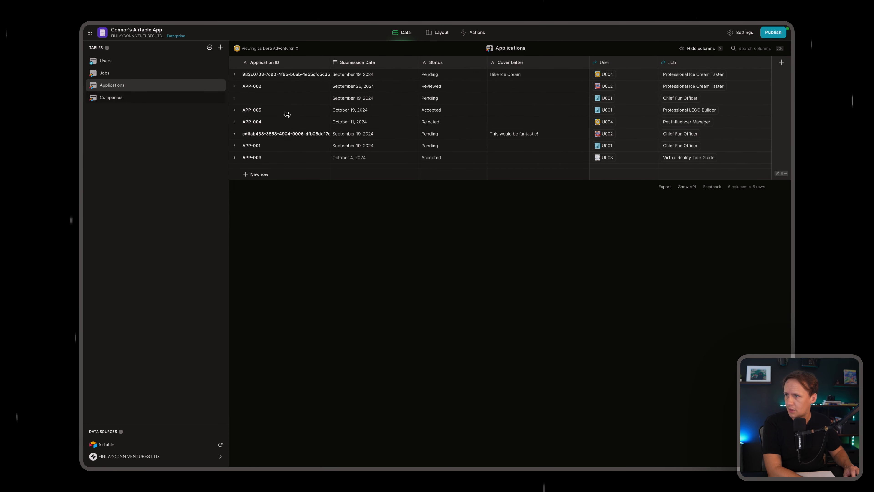
left_click(765, 64)
left_click(735, 84)
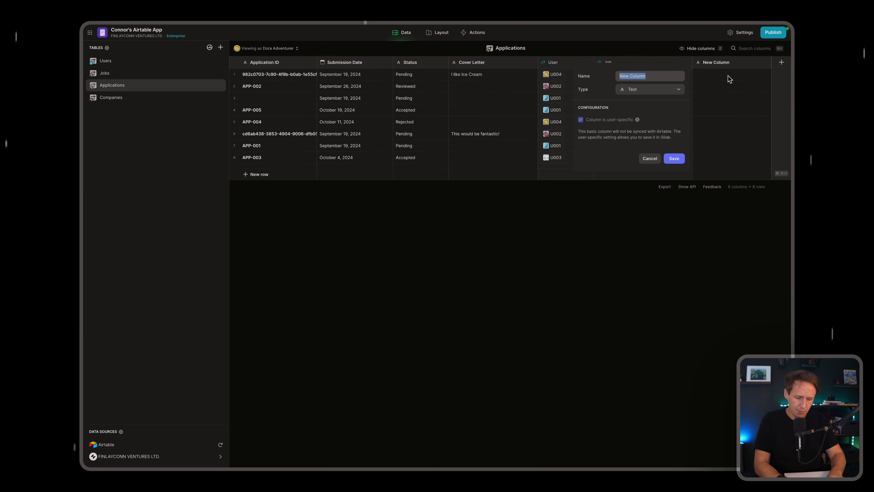
type("Job/Title")
left_click(606, 127)
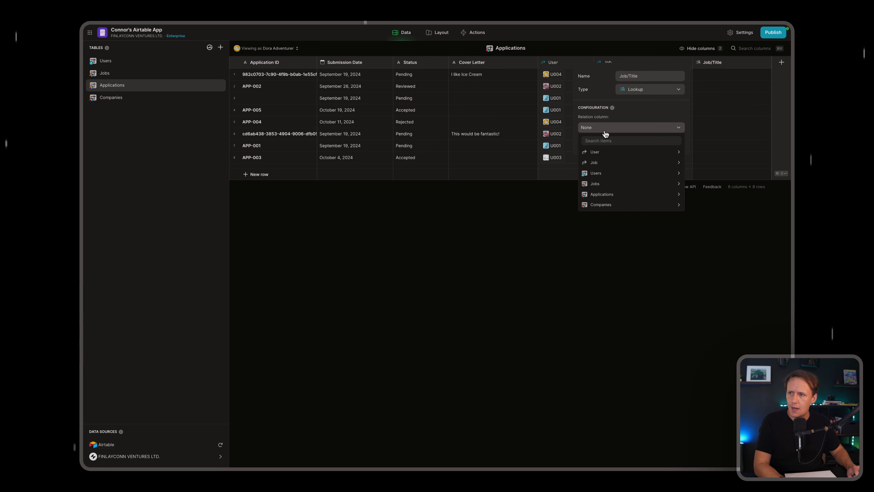
mouse_move(607, 163)
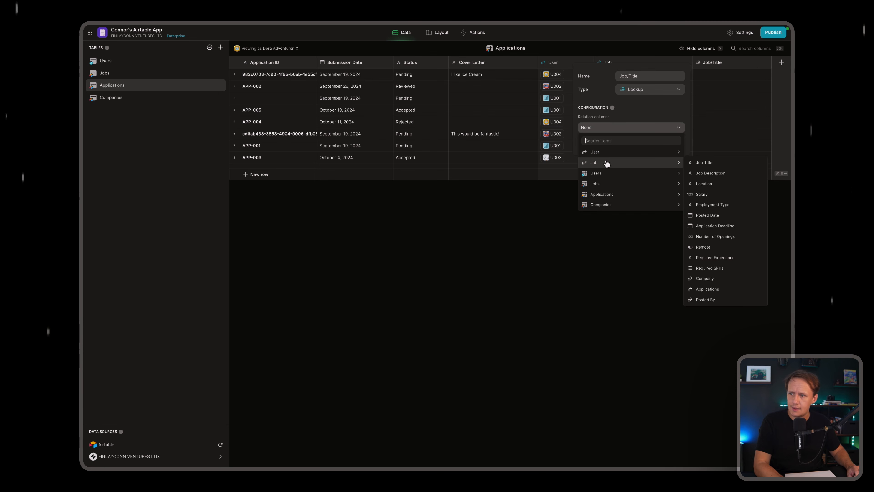
left_click(720, 162)
left_click(671, 146)
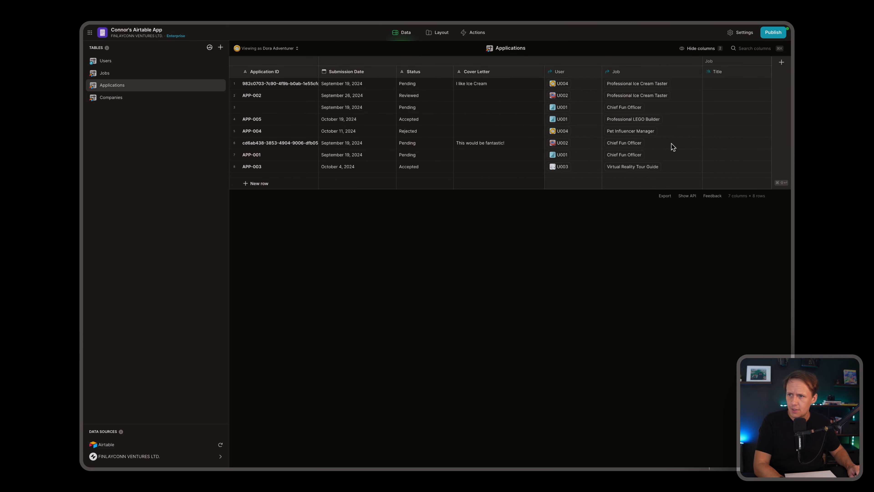
Duplicate the Job/Title lookup column in the Applications table and make the copy return Employment Type through the Job relation.
left_click(765, 72)
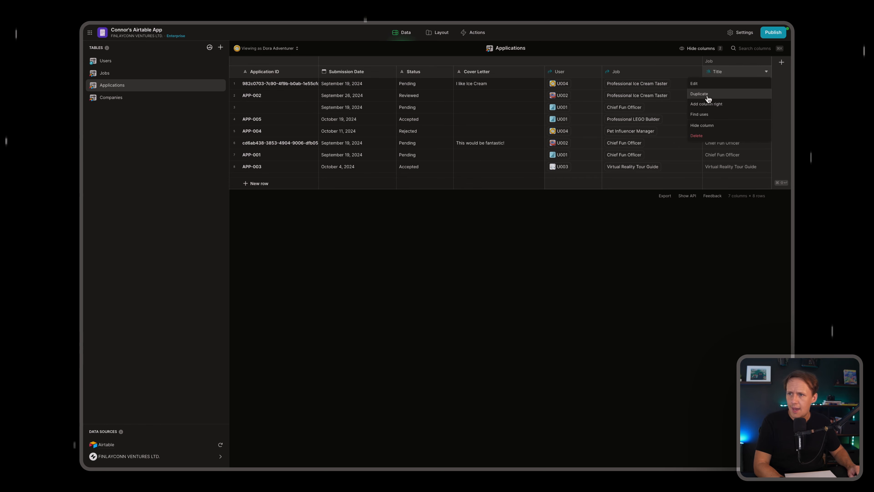
left_click(719, 98)
left_click(631, 137)
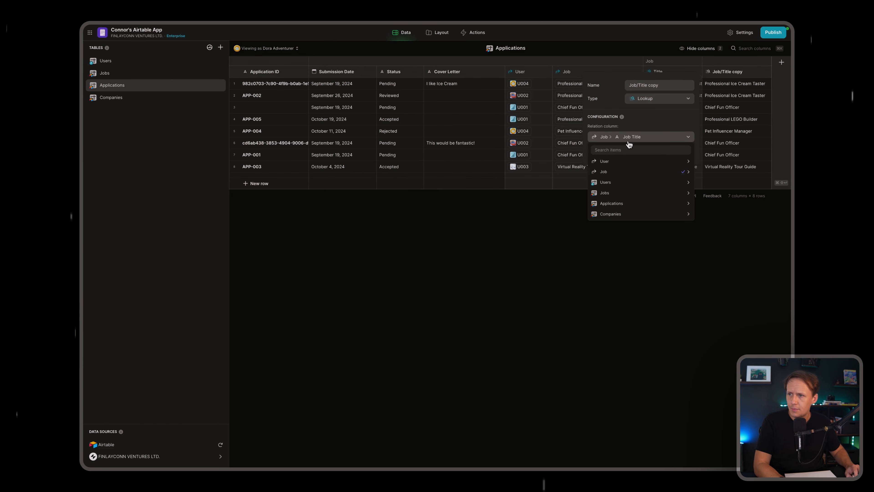
mouse_move(626, 172)
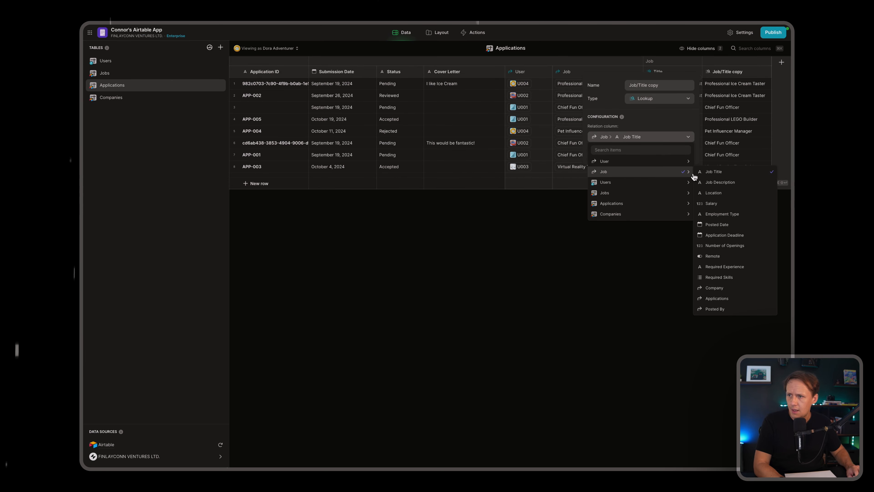
left_click(727, 215)
Name the duplicated lookup column Job/Employment Type and save it.
triple_click(637, 85)
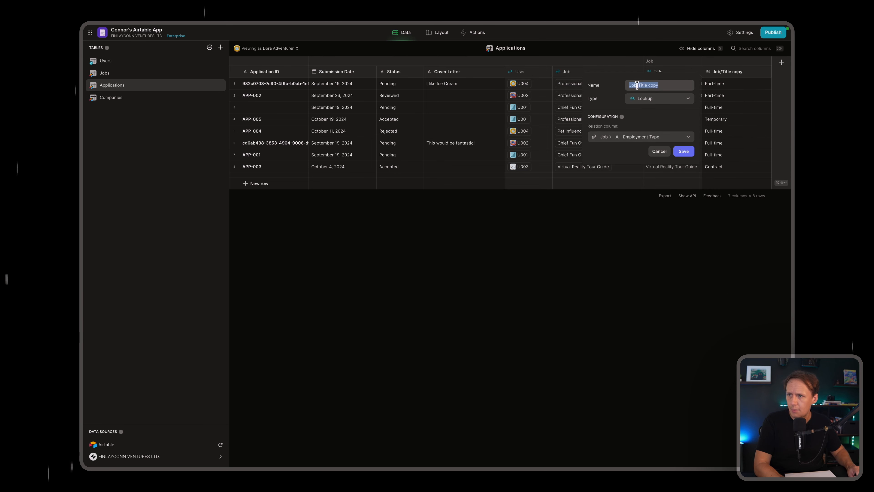
left_click_drag(638, 85, 675, 88)
type("Em")
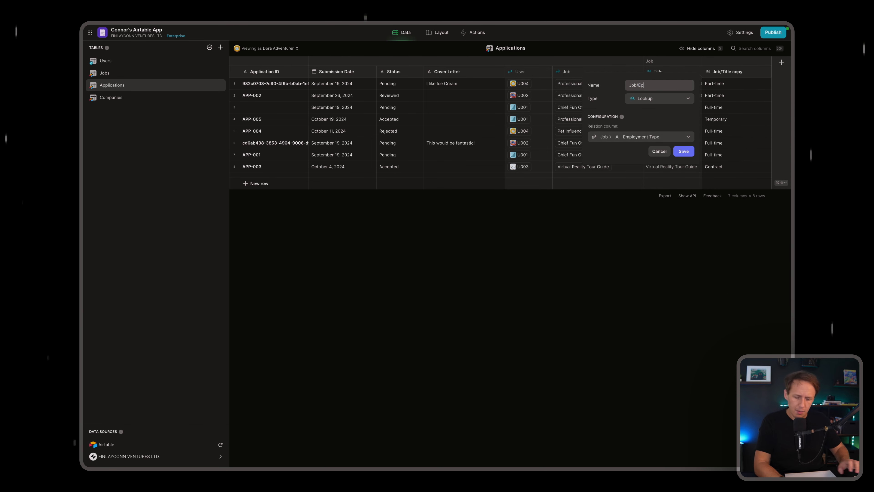
type("ploye")
key("BackSpace")
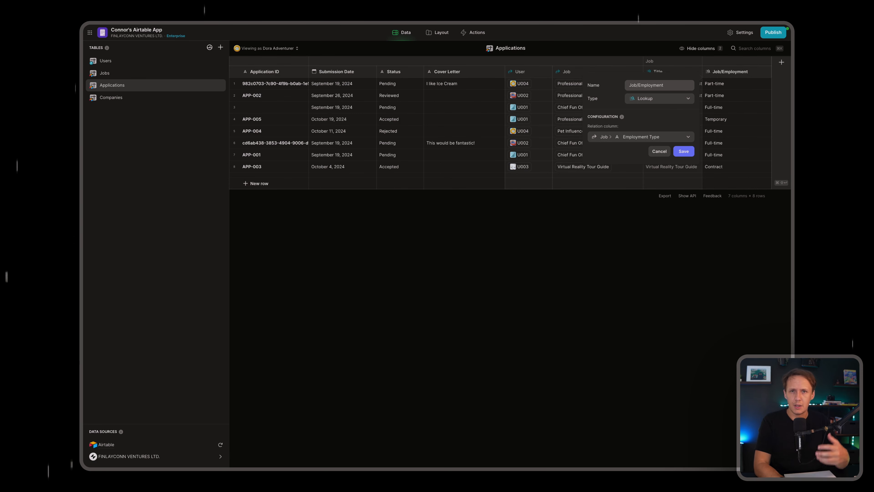
type("ment T")
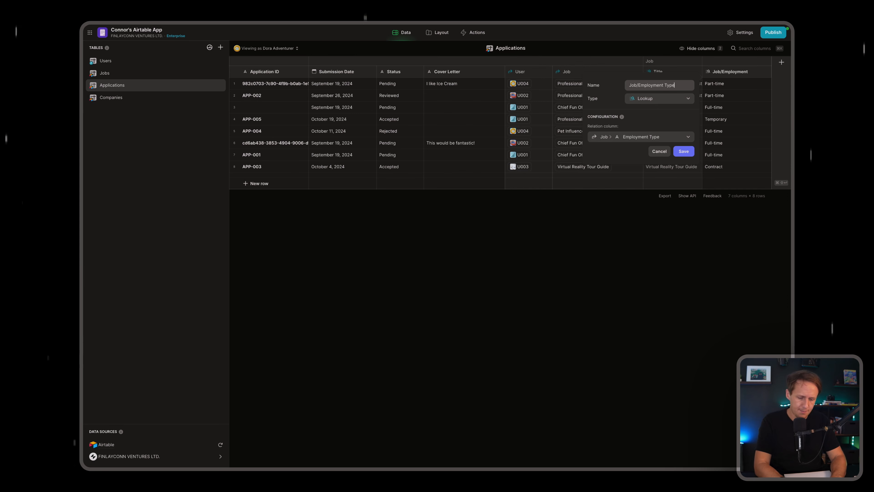
type("ype")
left_click(687, 154)
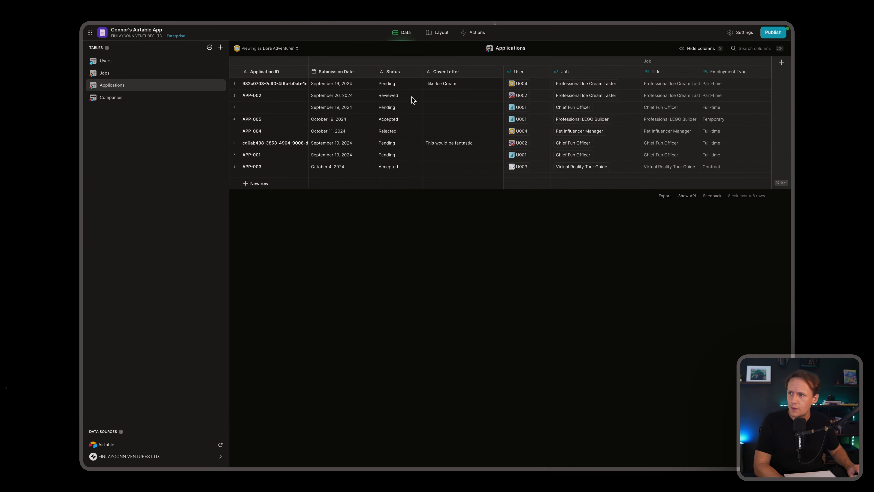
In the User Profile layout, replace the applications list's item Title with the Title column from the Job group.
left_click(435, 38)
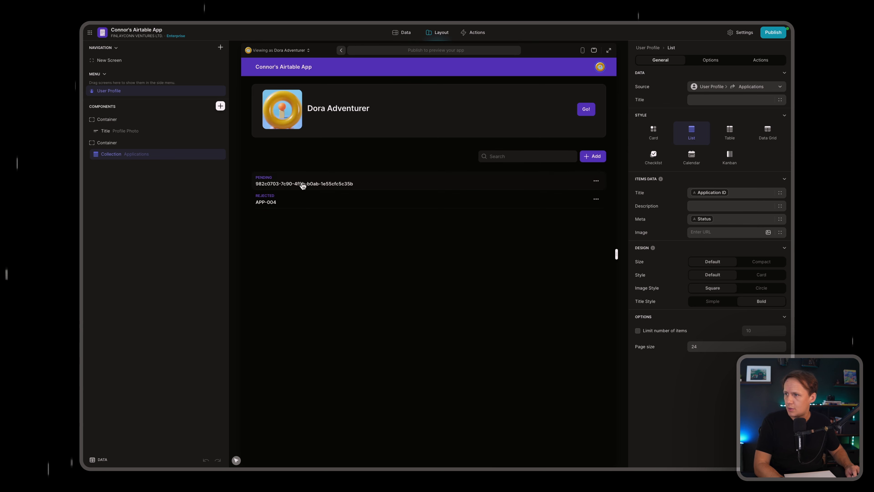
left_click(740, 191)
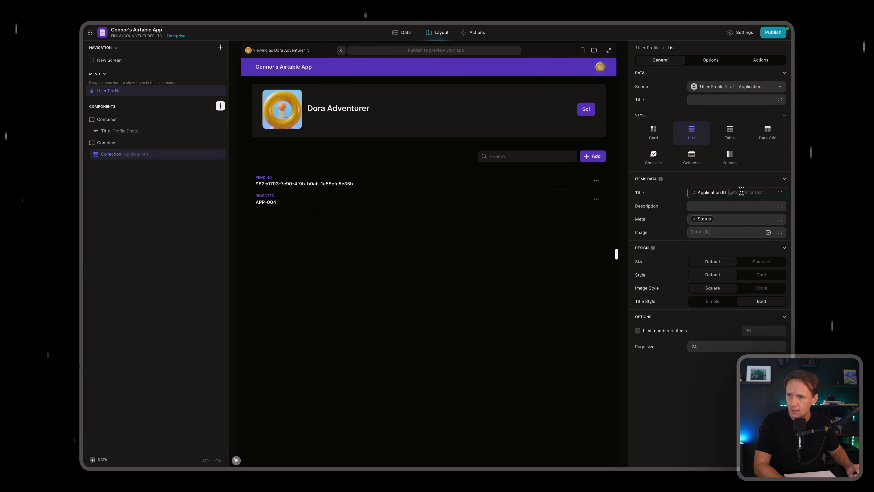
key("BackSpace")
left_click(780, 192)
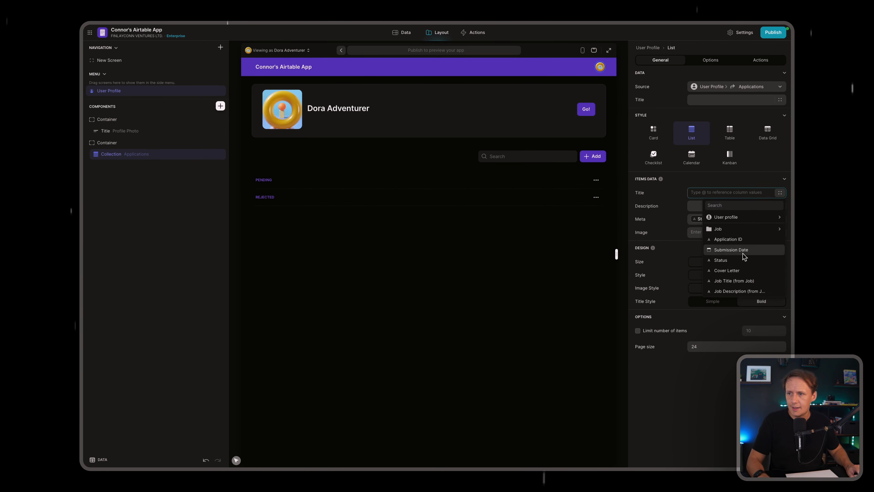
mouse_move(744, 228)
left_click(662, 226)
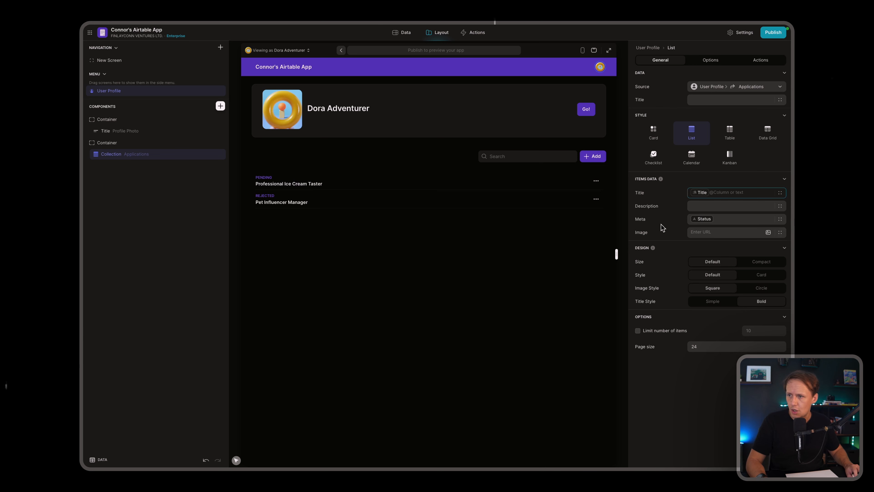
Set the list items' Description to the Employment Type column from the Job group.
left_click(774, 206)
left_click(780, 206)
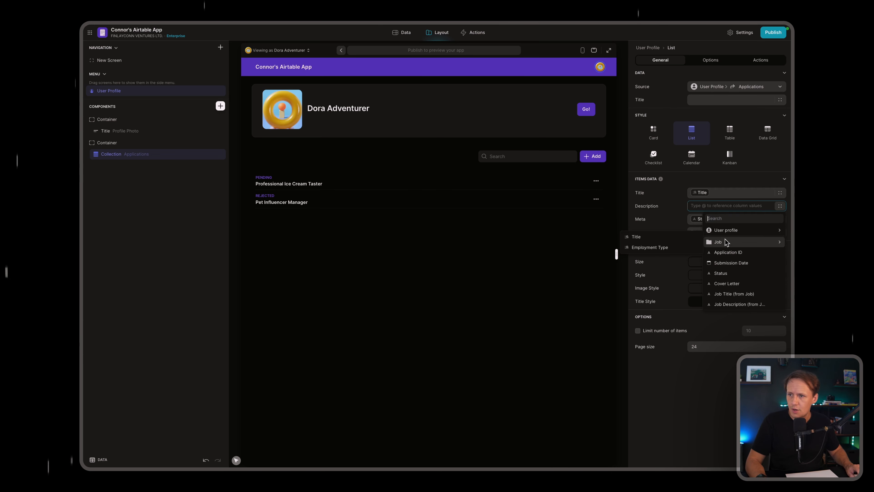
mouse_move(726, 242)
left_click(650, 247)
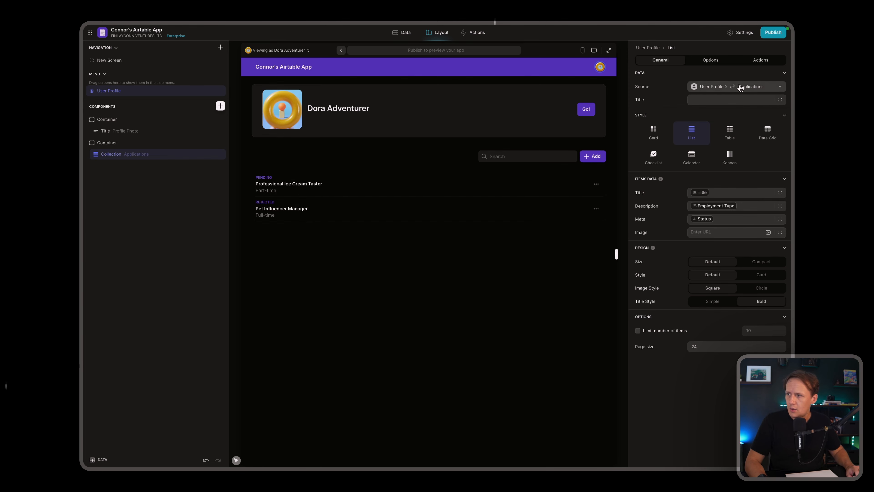
Disallow adding and editing items in the applications list and enable advanced actions for it.
left_click(761, 60)
left_click(779, 86)
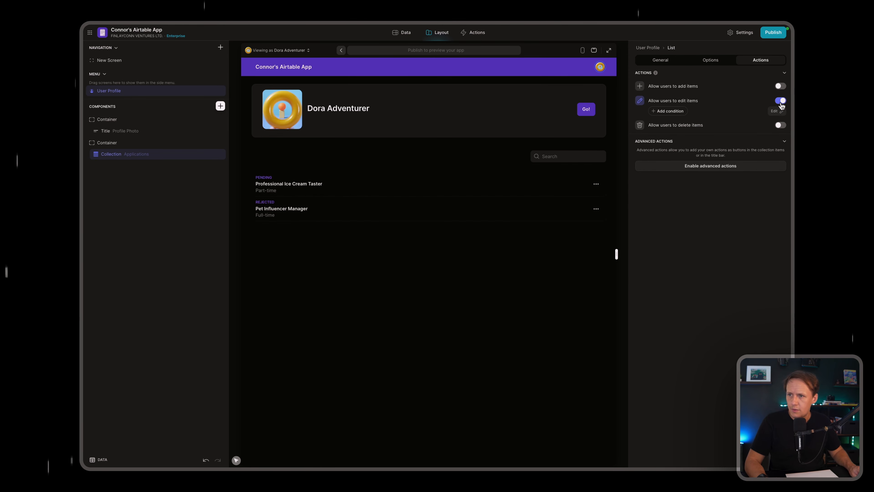
left_click(780, 100)
left_click(718, 160)
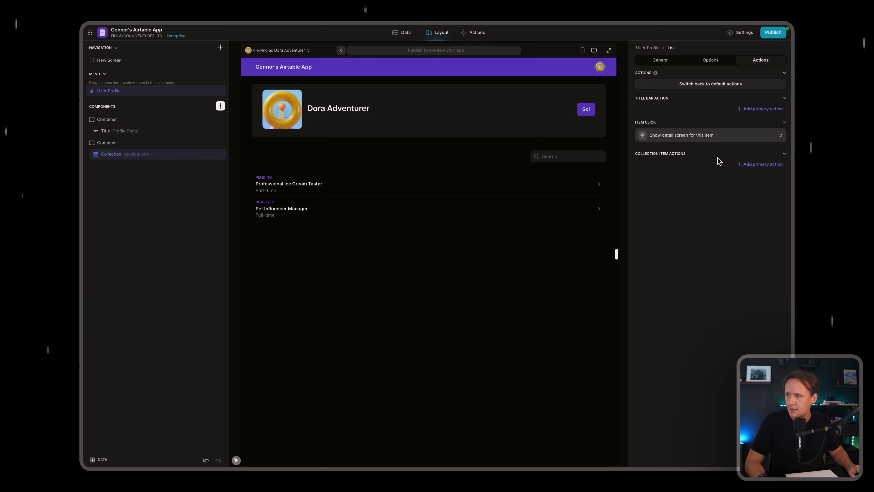
Remove the Show detail screen action from the applications list's item click.
left_click(708, 136)
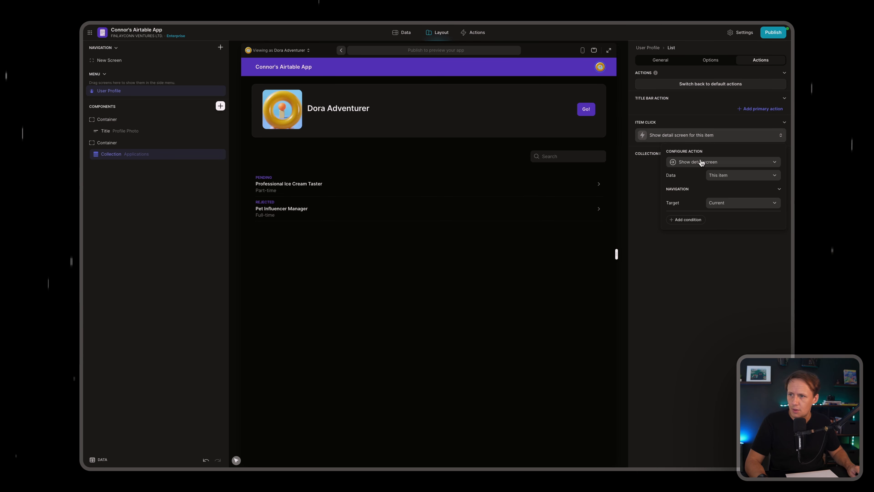
left_click(713, 163)
left_click(694, 187)
left_click(696, 195)
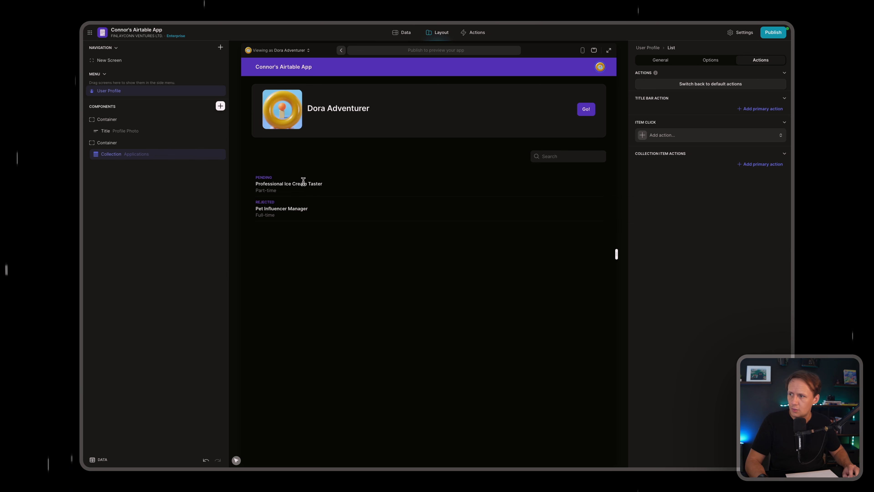
Preview the profile screen in full size as each sample user to check their applications, ending with the original user, and close the preview.
left_click(608, 50)
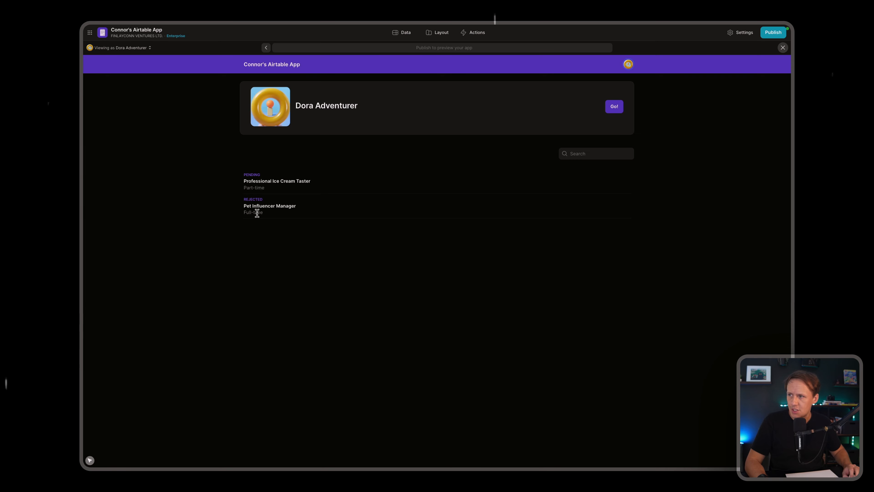
left_click(129, 49)
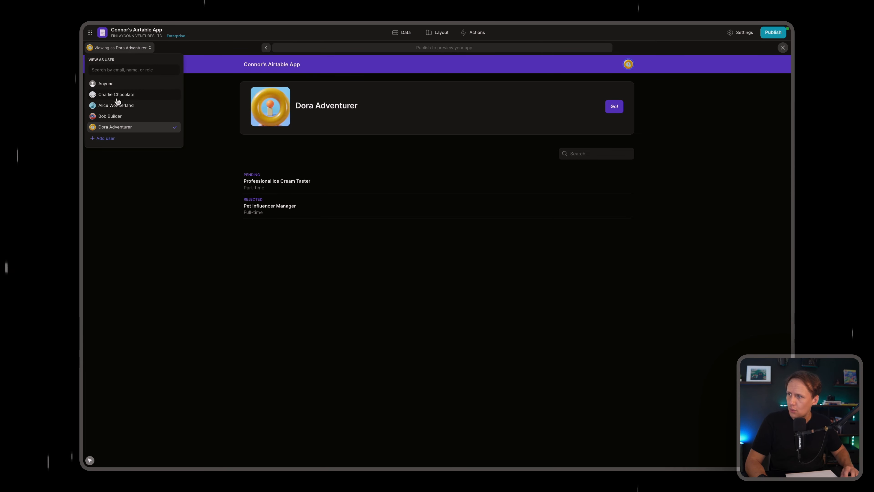
left_click(117, 116)
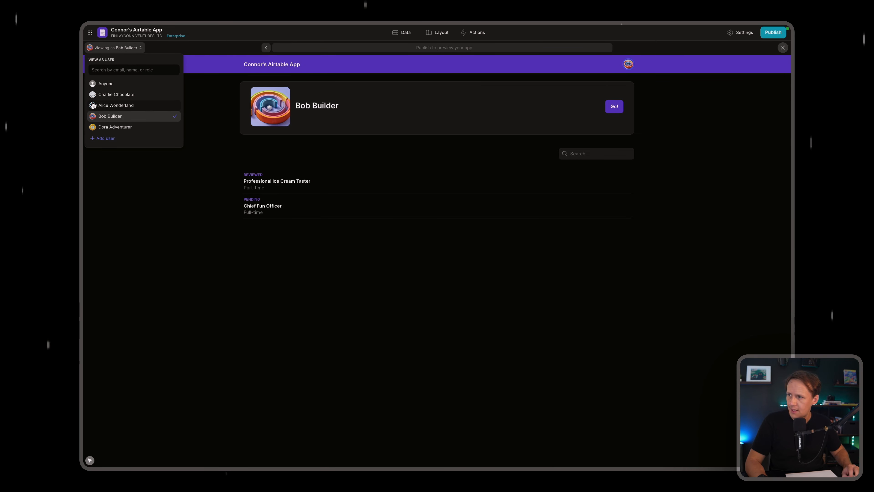
left_click(110, 108)
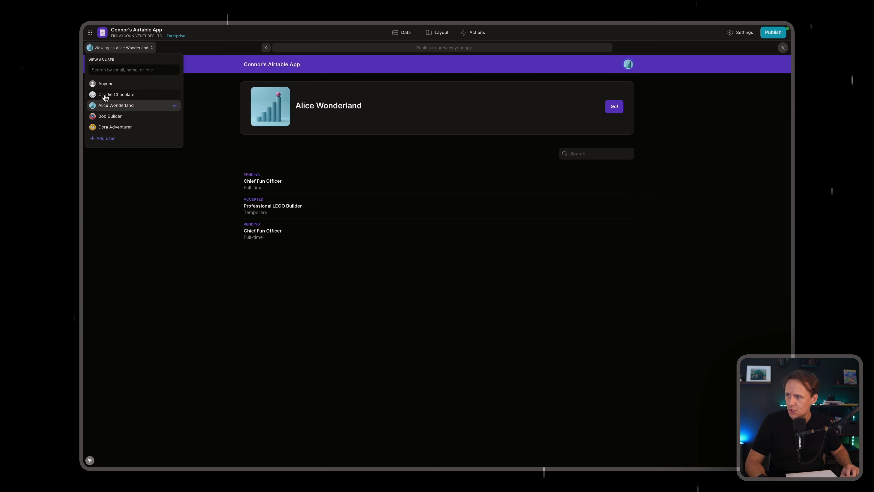
left_click(105, 97)
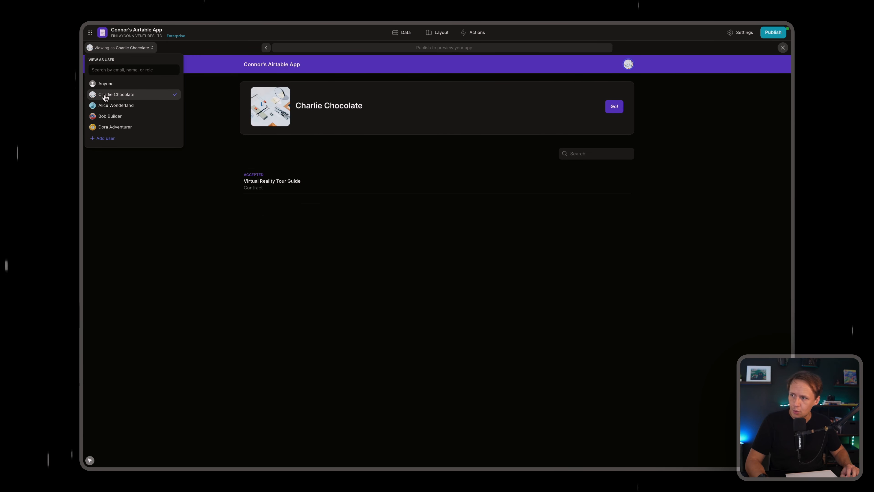
left_click(118, 127)
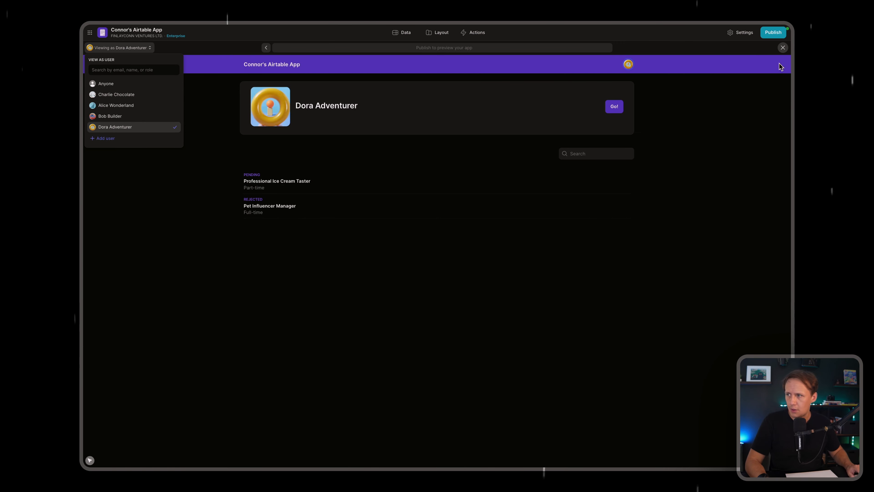
left_click(782, 48)
left_click(783, 48)
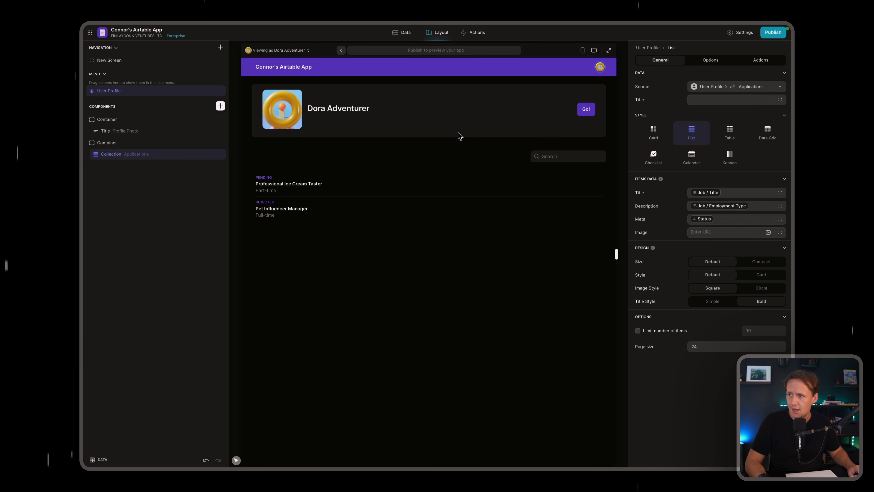
Check the Employee and Employer values in the Users table's Role column and return to the layout editor.
left_click(405, 40)
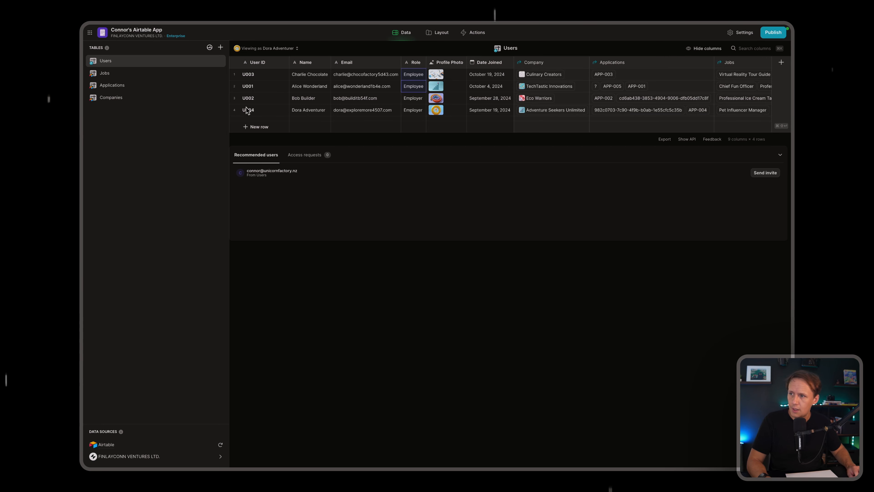
left_click(414, 113)
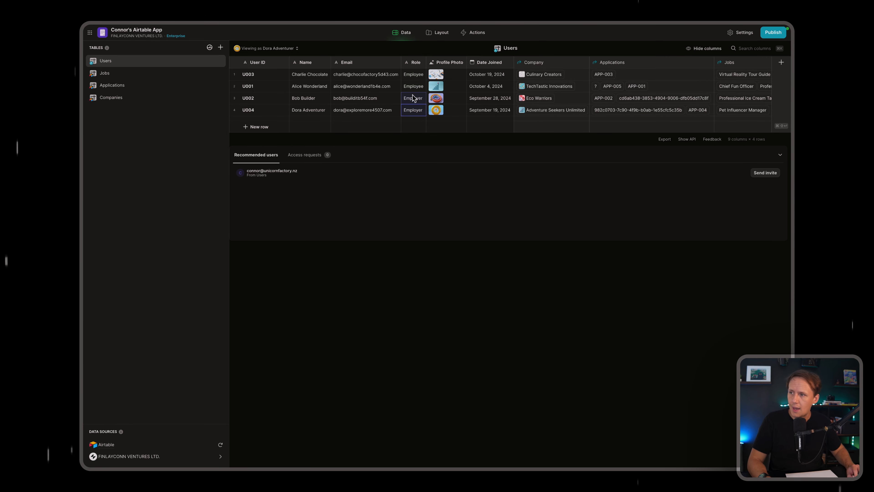
left_click(439, 34)
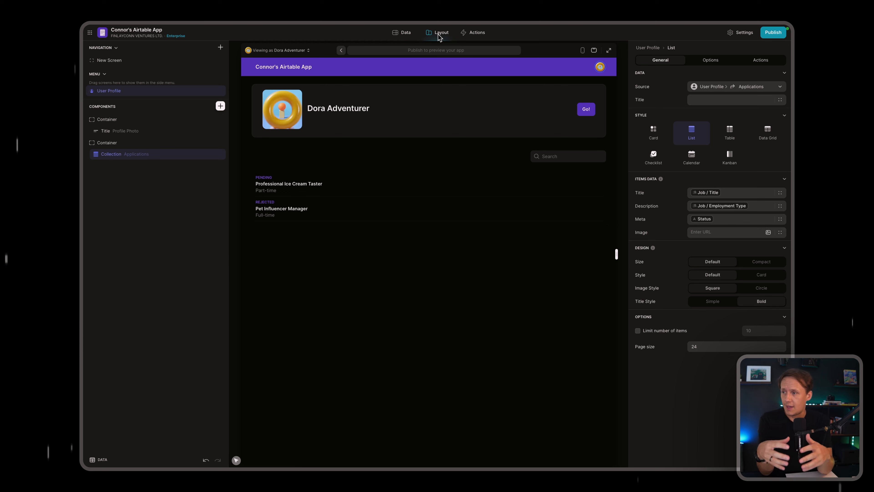
Add a Text component above the profile title in the first container and set its content to the Role column.
left_click(221, 106)
left_click_drag(244, 285, 136, 134)
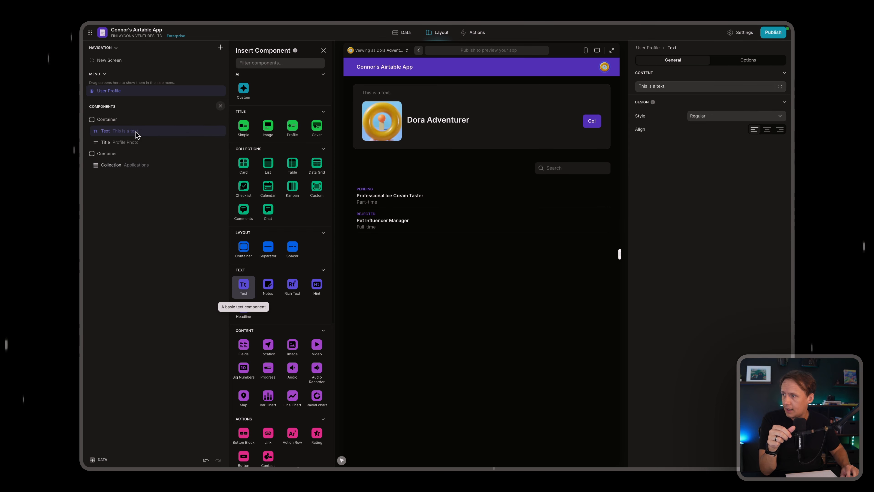
left_click(780, 87)
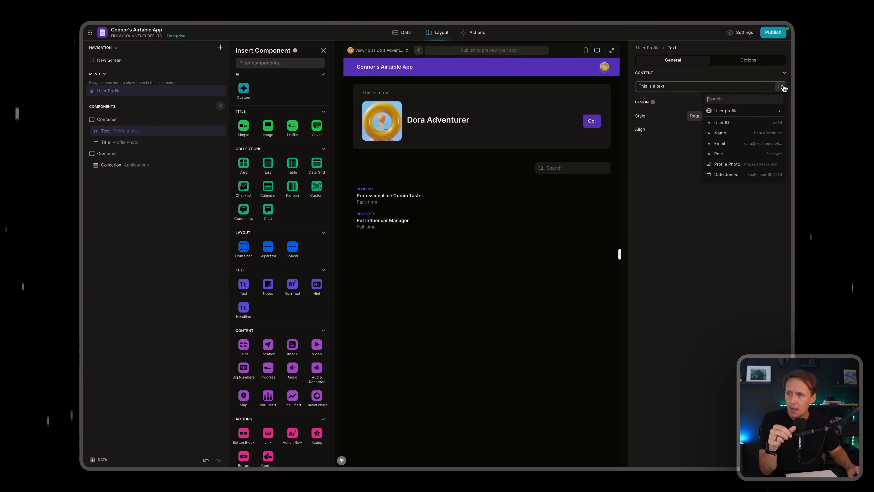
left_click(730, 154)
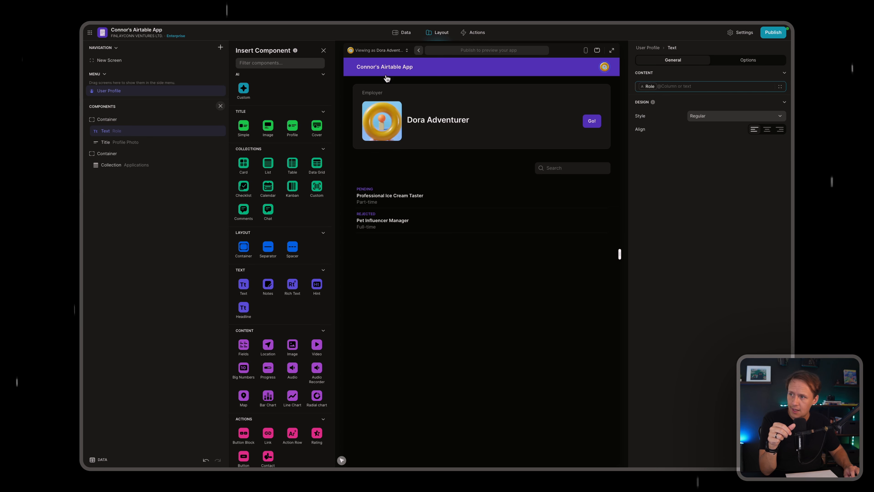
Switch the preview to a user with the Employee role to check the role text.
left_click(376, 53)
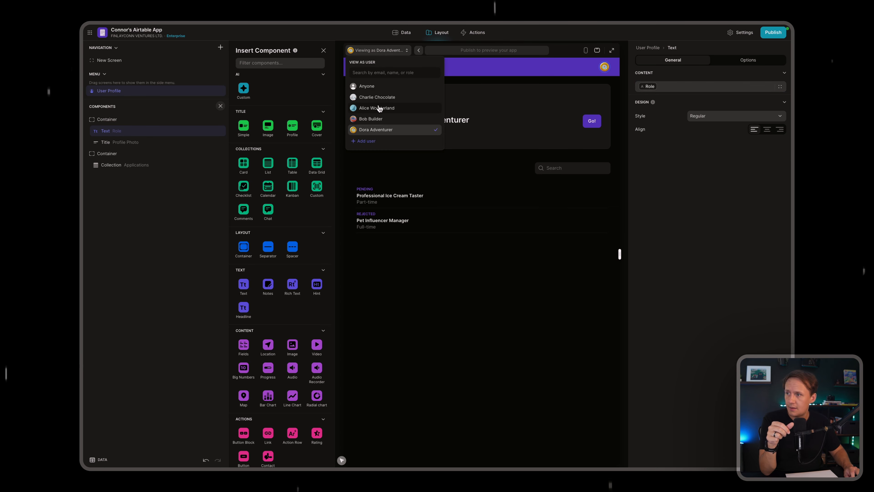
left_click(377, 98)
left_click(409, 269)
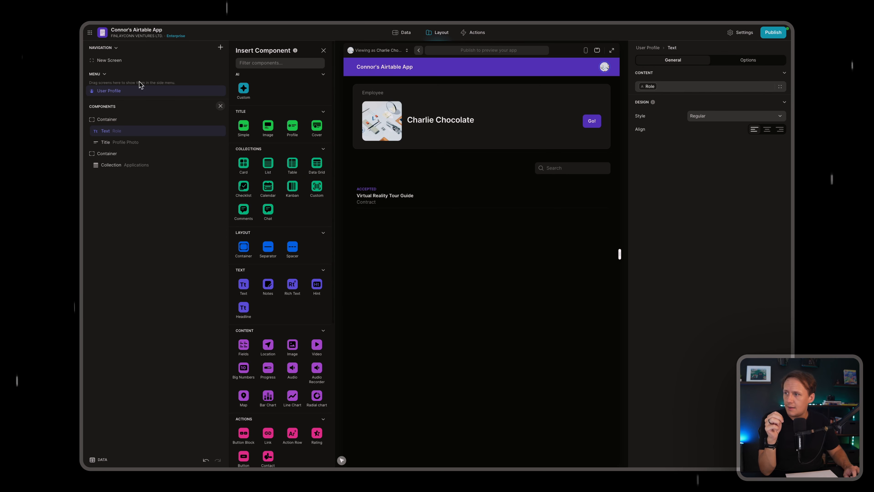
Open the Chief Fun Officer job's detail screen from the jobs list and open its title's Apply action settings.
left_click(114, 59)
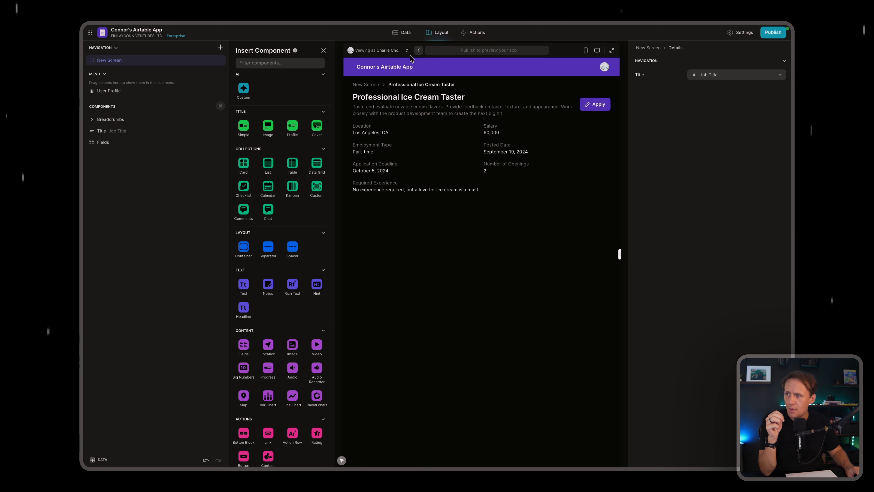
left_click(360, 85)
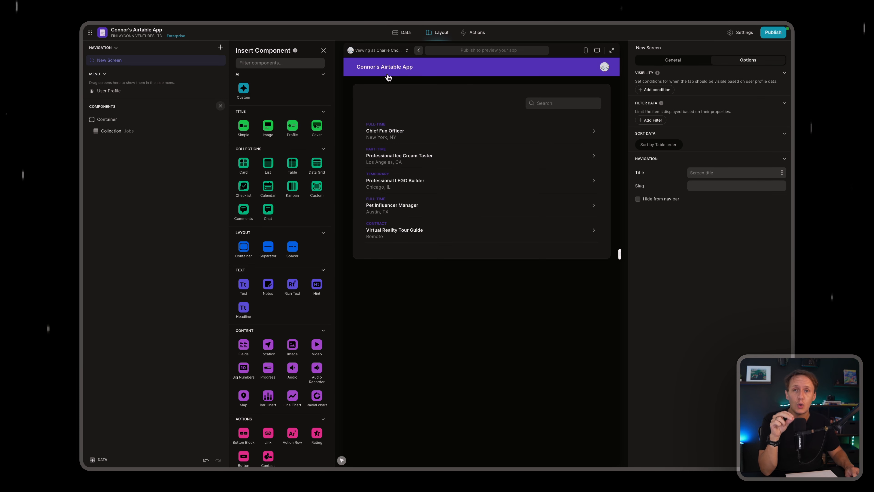
left_click(406, 142)
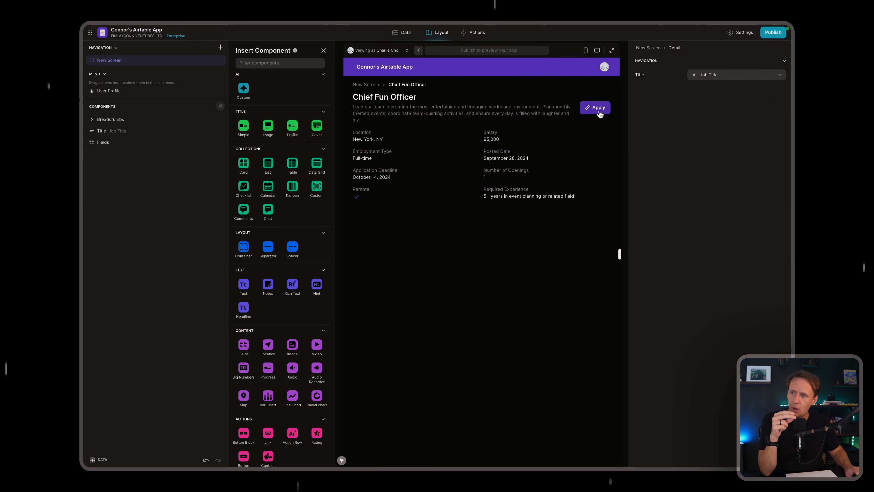
left_click(154, 131)
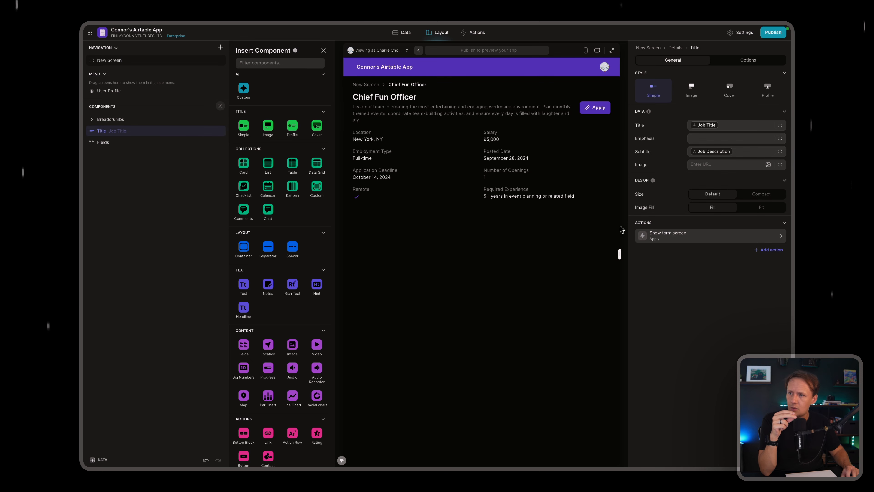
left_click(678, 236)
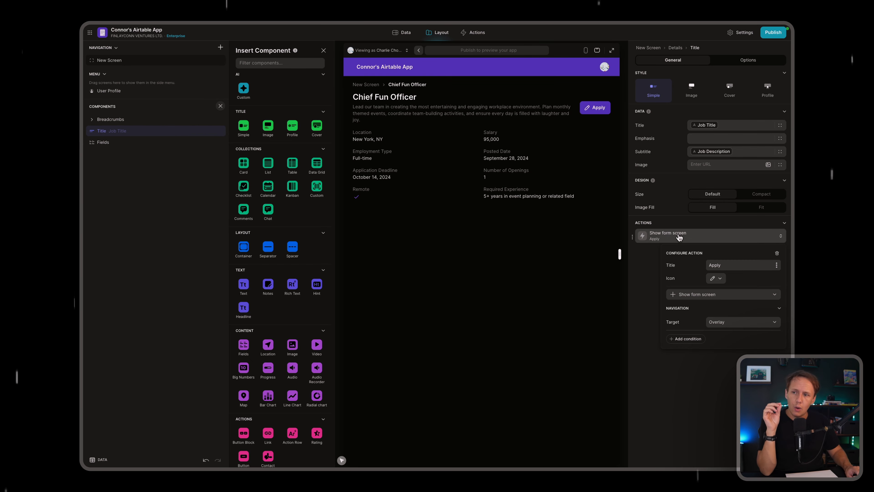
Add a condition to the Apply action that allows it only when the user profile's Role is Employee.
left_click(678, 338)
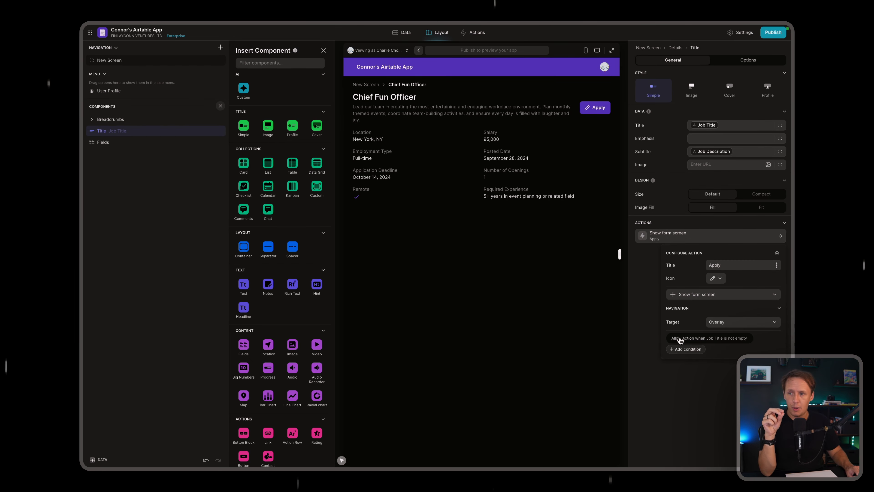
left_click(708, 339)
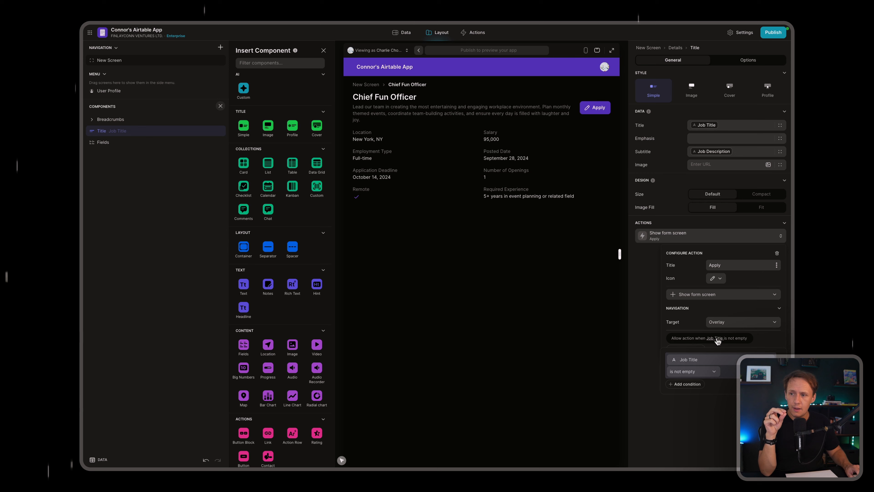
left_click(705, 360)
mouse_move(697, 200)
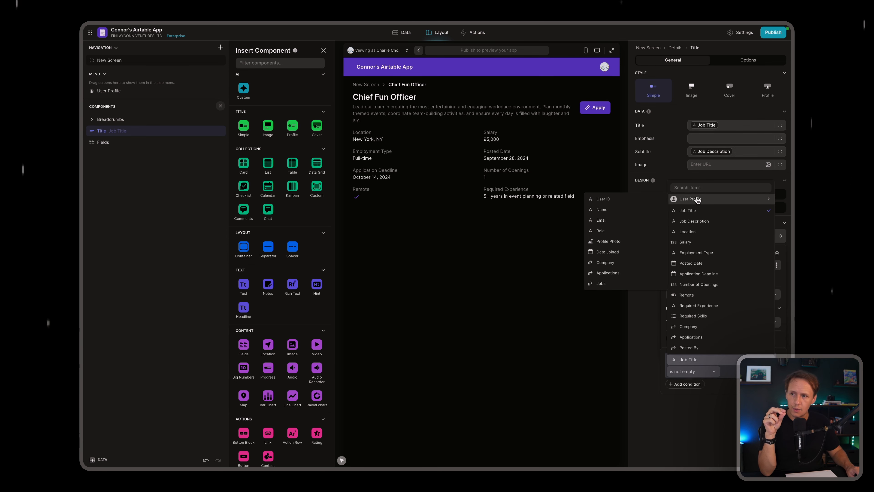
left_click(607, 230)
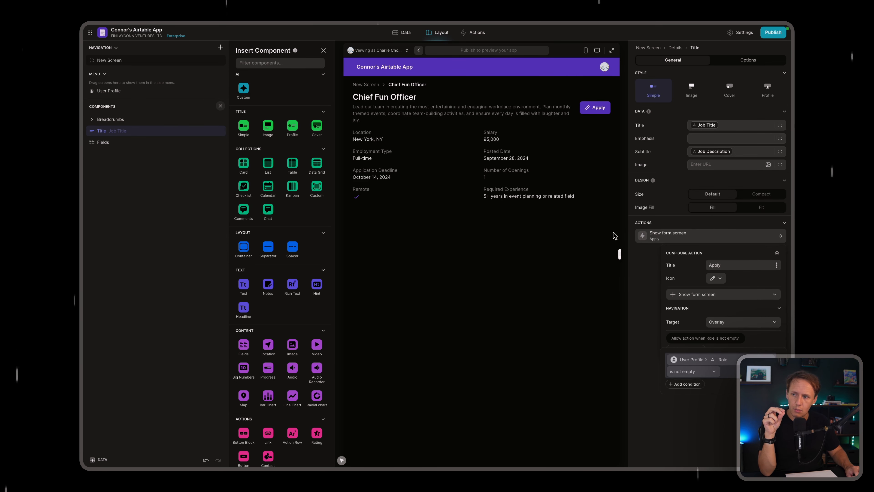
left_click(705, 371)
left_click(675, 385)
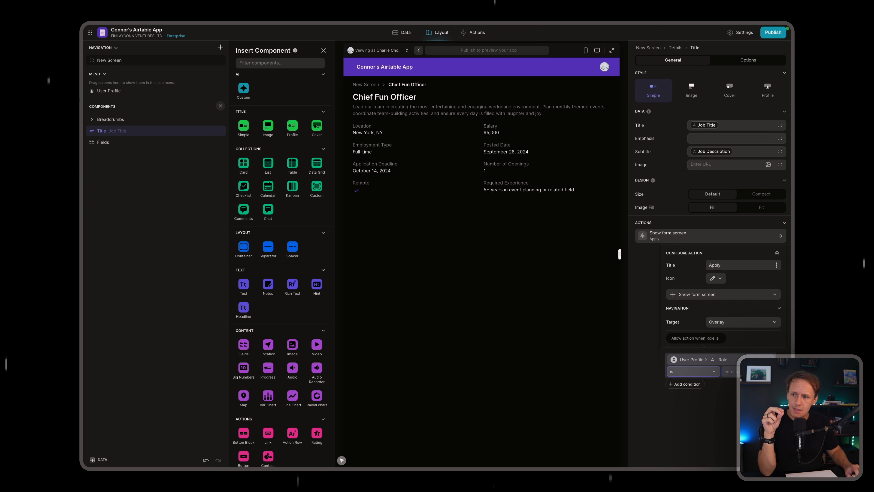
type("Emp")
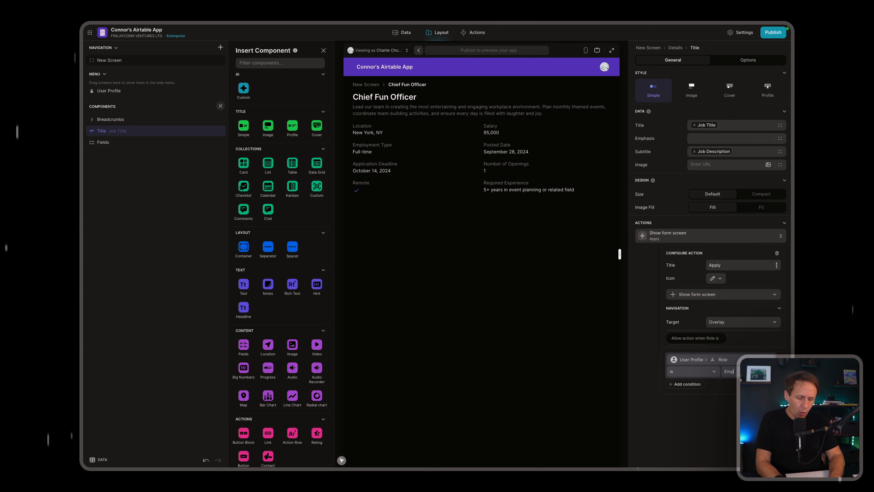
type("loyee")
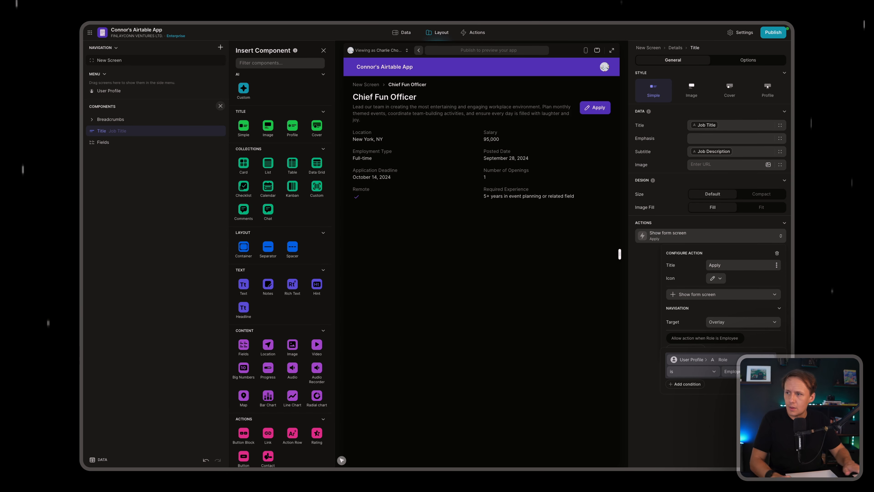
left_click(727, 439)
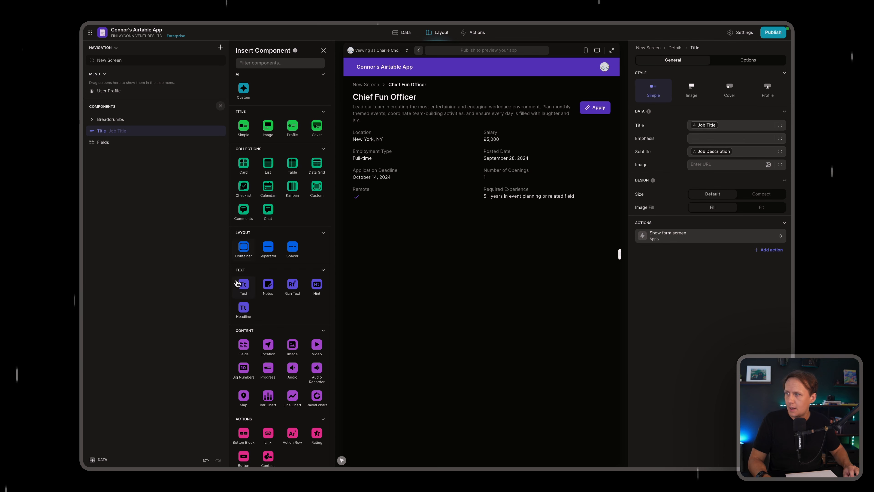
Add a Headline component below the job's fields and set its content to the user profile's Role.
left_click_drag(244, 311, 123, 193)
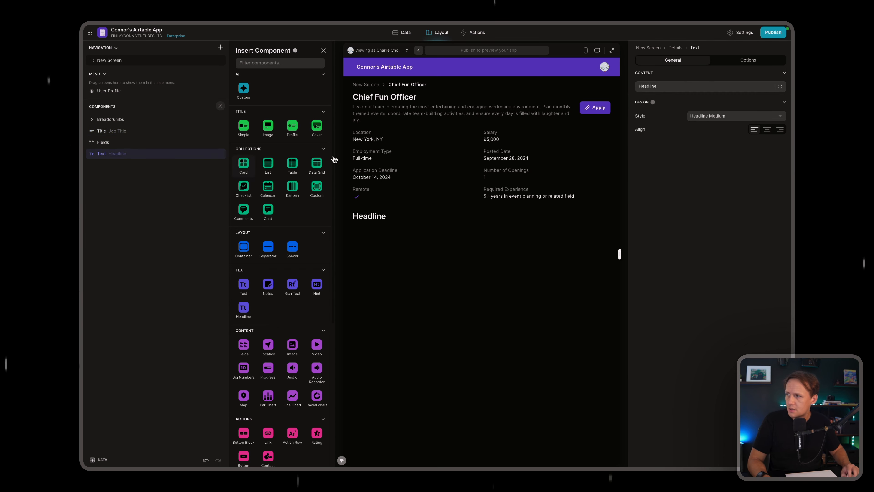
left_click(780, 87)
mouse_move(754, 110)
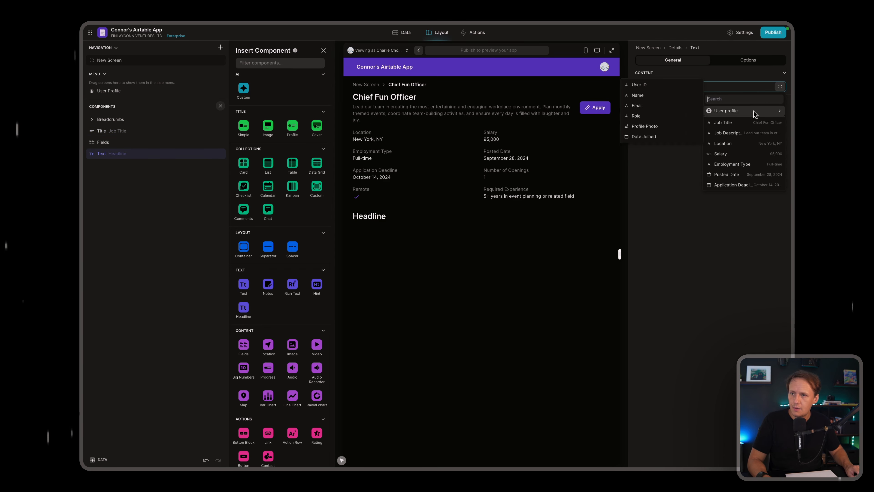
left_click(627, 116)
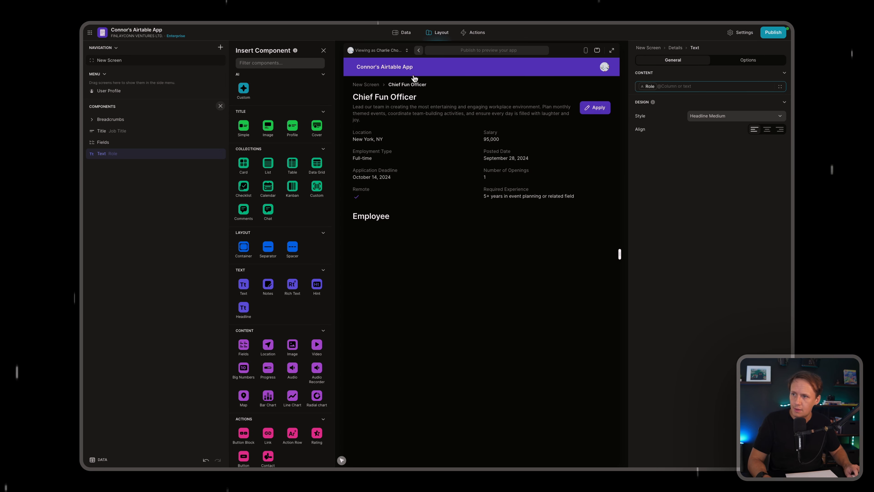
Switch the preview to a user with the Employer role to check the Apply button, and delete the role headline.
left_click(384, 51)
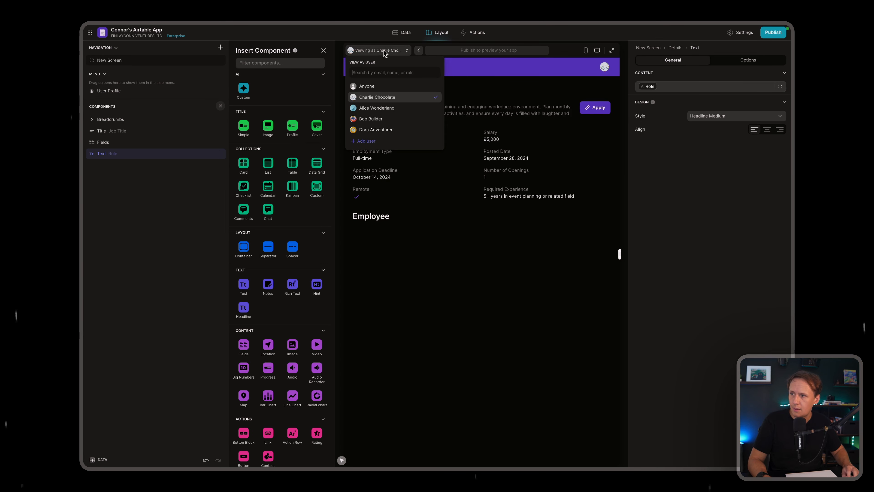
left_click(378, 129)
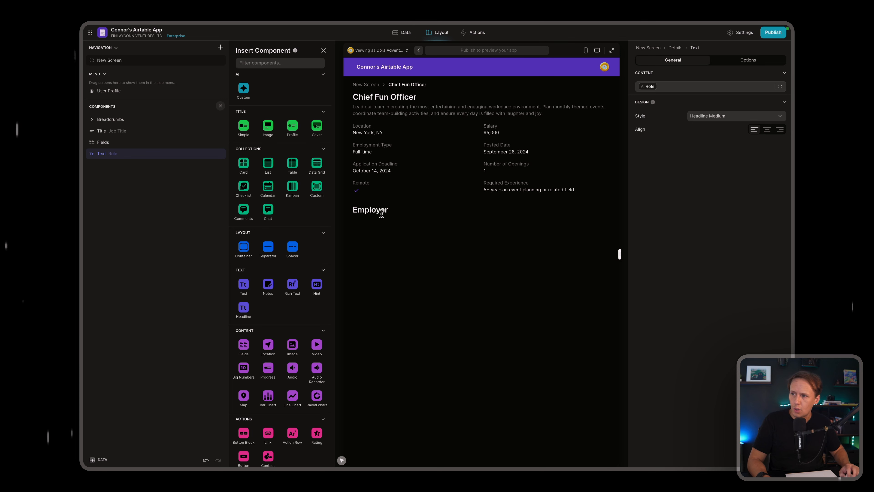
left_click_drag(380, 210, 357, 210)
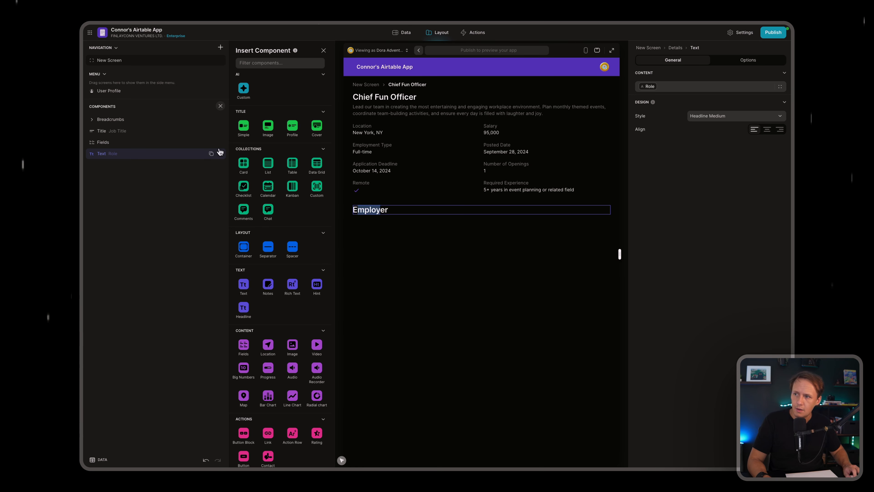
left_click(221, 154)
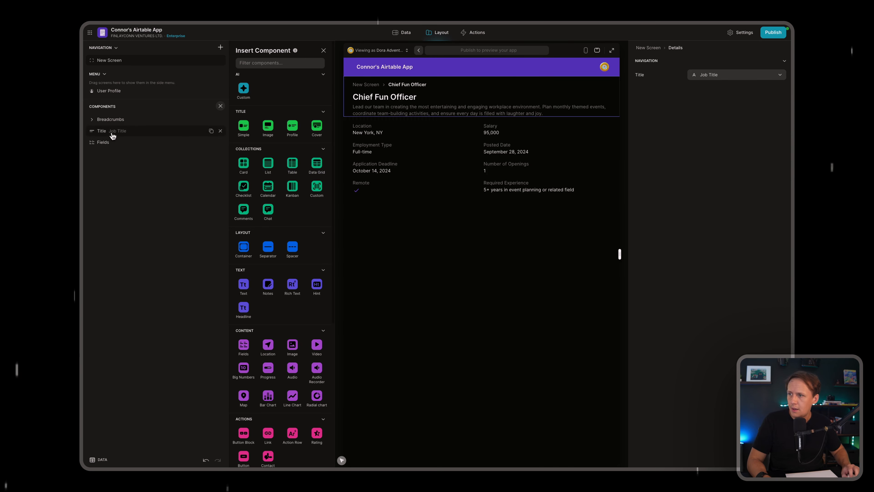
Return to the jobs list and title the Jobs collection's title bar action "Add New Job".
left_click(367, 85)
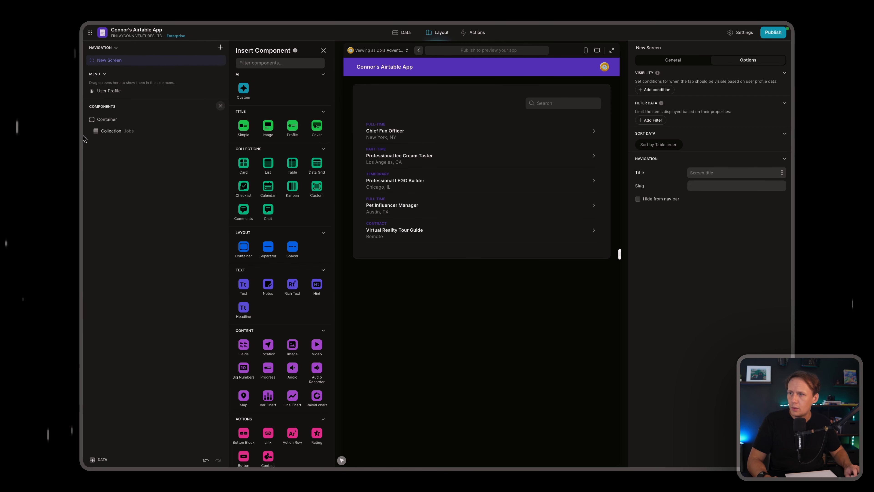
left_click(152, 131)
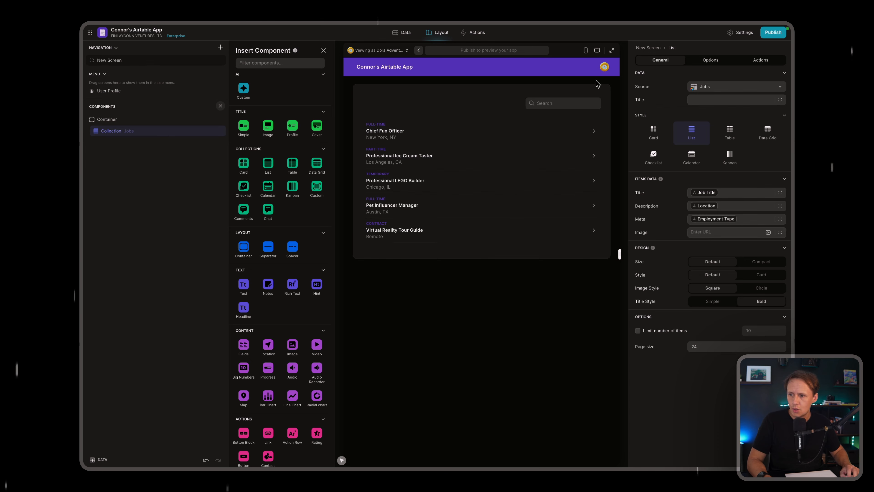
left_click(759, 61)
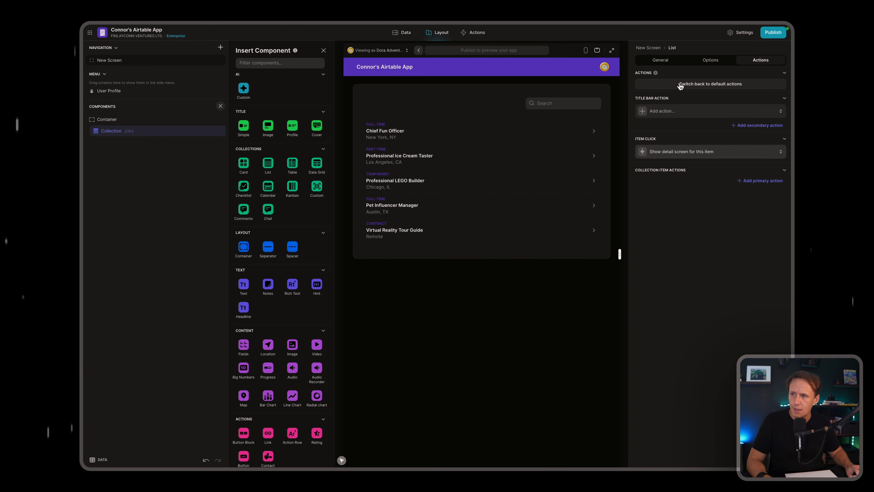
left_click(674, 114)
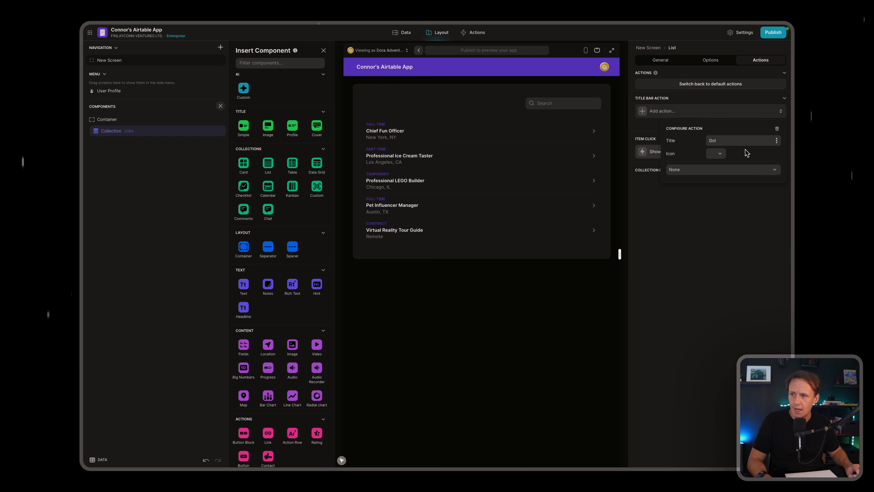
left_click_drag(718, 139, 673, 139)
type("Add New Jjob")
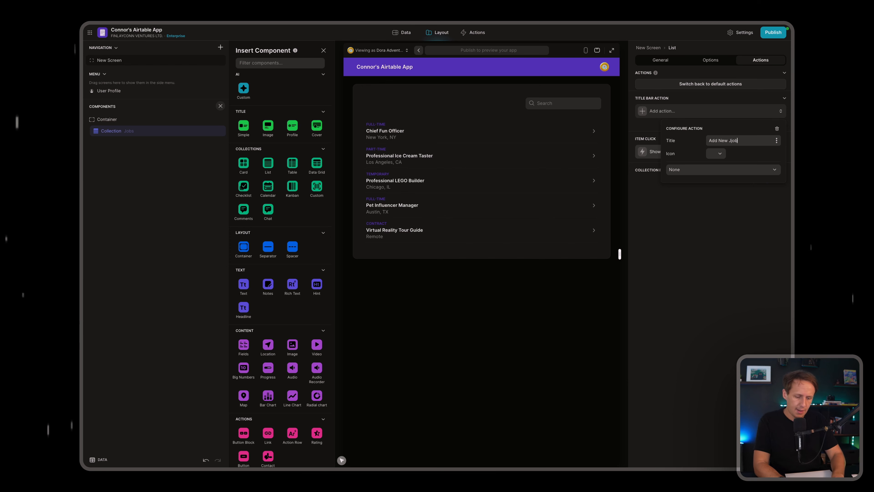
key("BackSpace")
key("BackSpace")
key("BackSpace")
type("o")
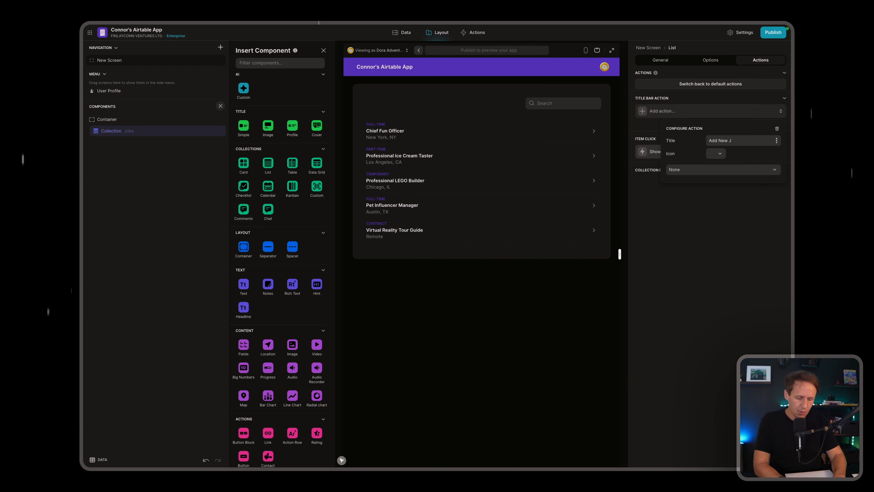
type("b")
Set the Add New Job action to Show form screen with Overlay as its target.
left_click(718, 170)
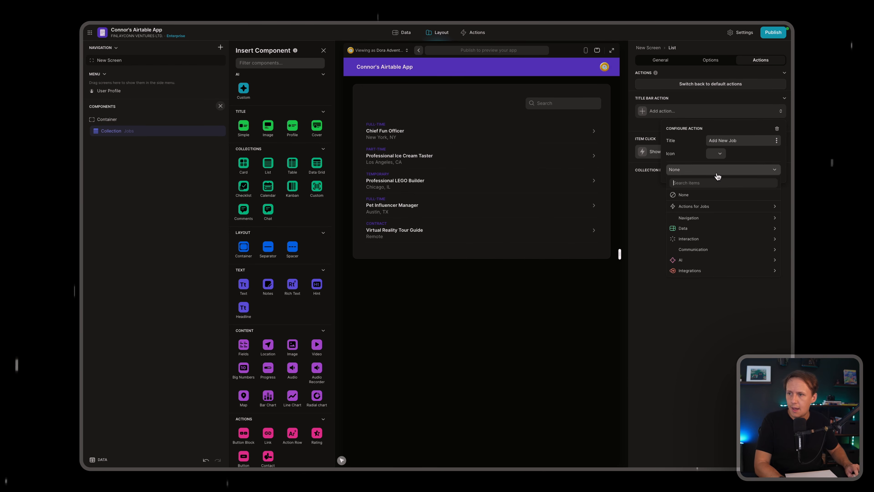
type("form")
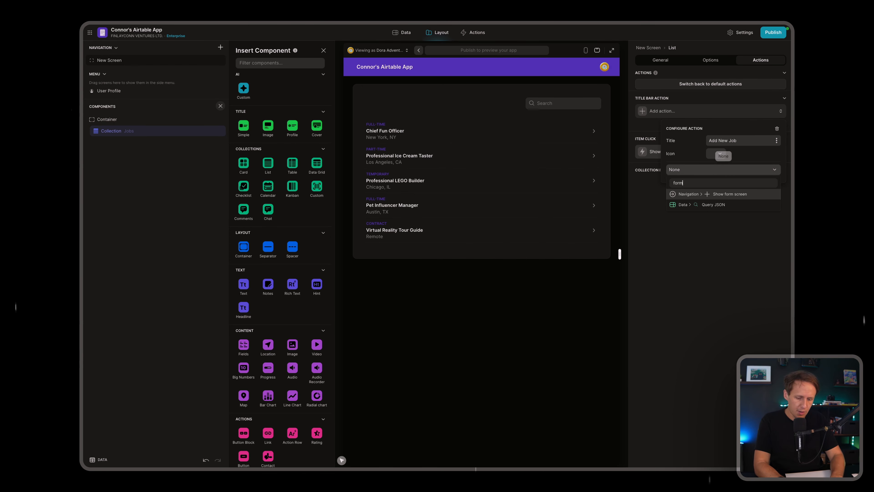
left_click(728, 194)
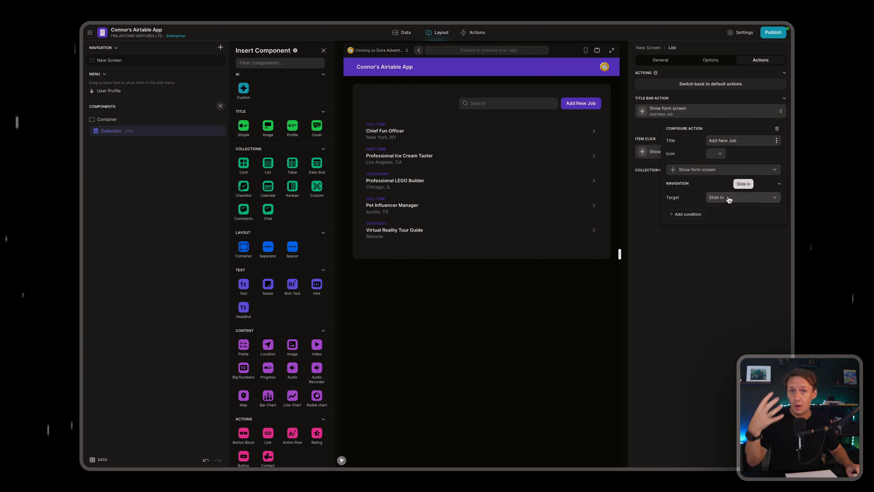
left_click(731, 197)
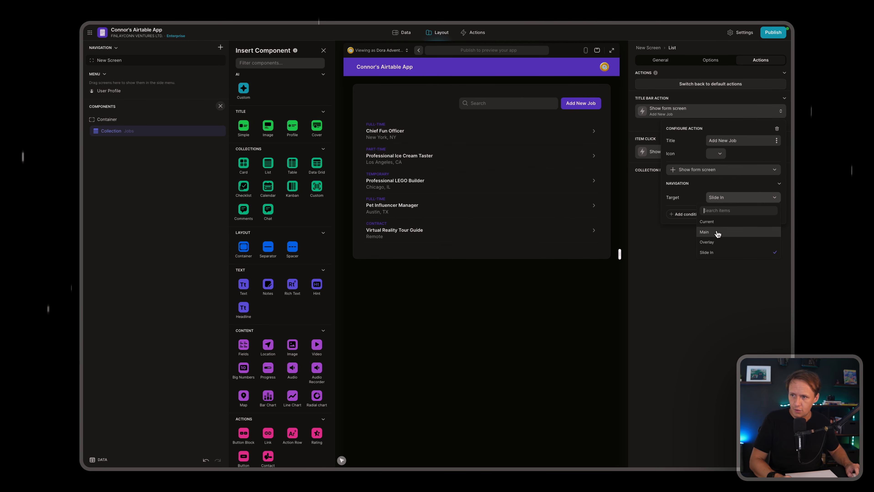
left_click(715, 235)
Open the Add New Job form, set its destination table to Jobs, and close the form.
left_click(584, 103)
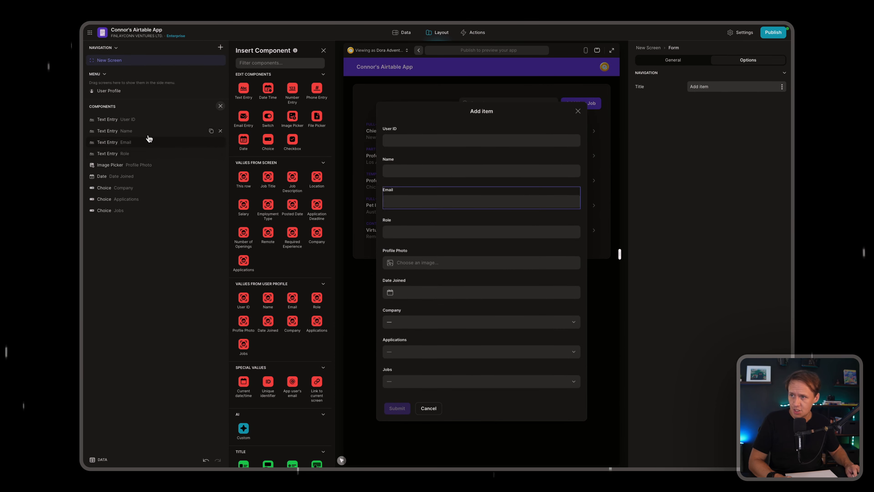
left_click(672, 59)
left_click(732, 86)
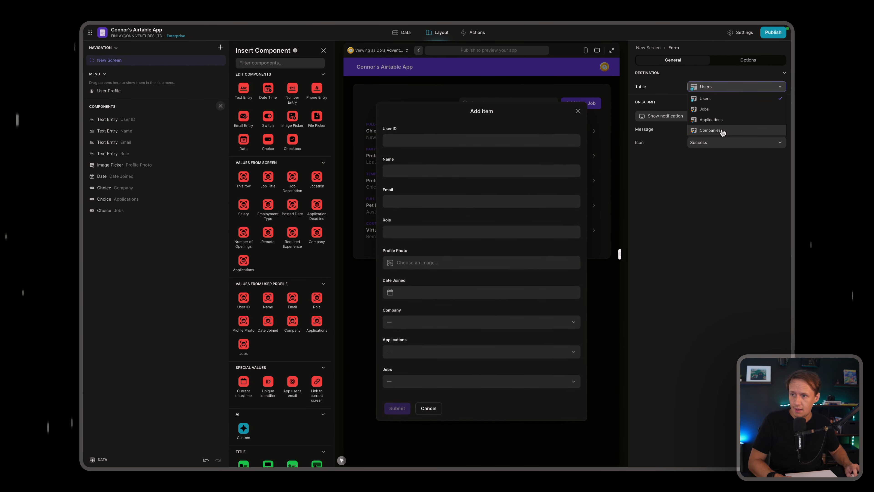
left_click(709, 109)
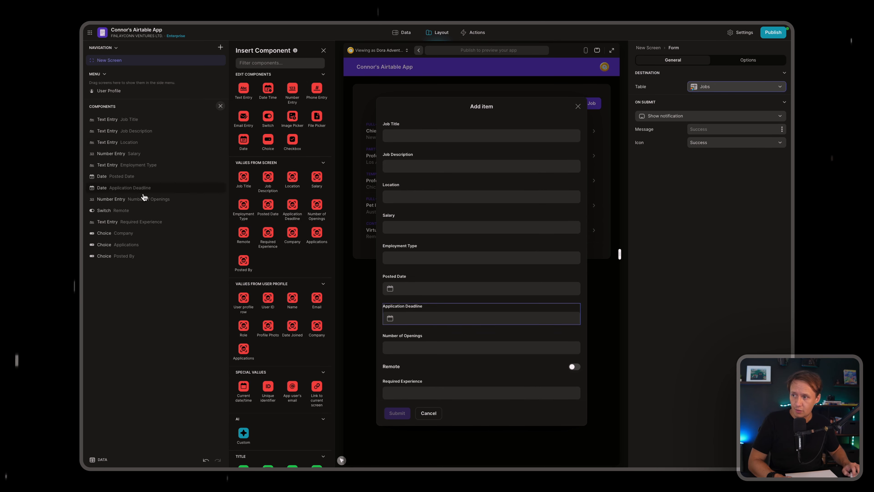
left_click(577, 107)
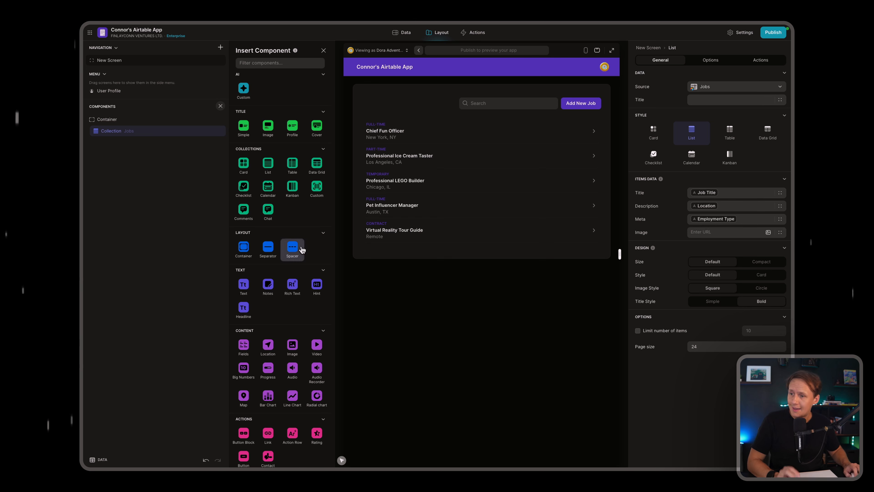
Add a condition to the Jobs collection's Add New Job action so it is allowed only when the user profile's Role is Employer.
left_click(708, 61)
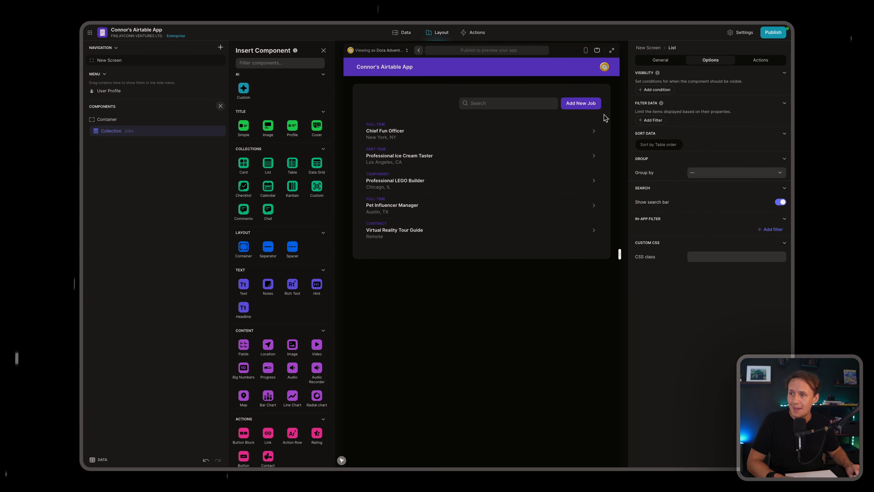
left_click(761, 59)
left_click(710, 110)
left_click(700, 215)
left_click(712, 214)
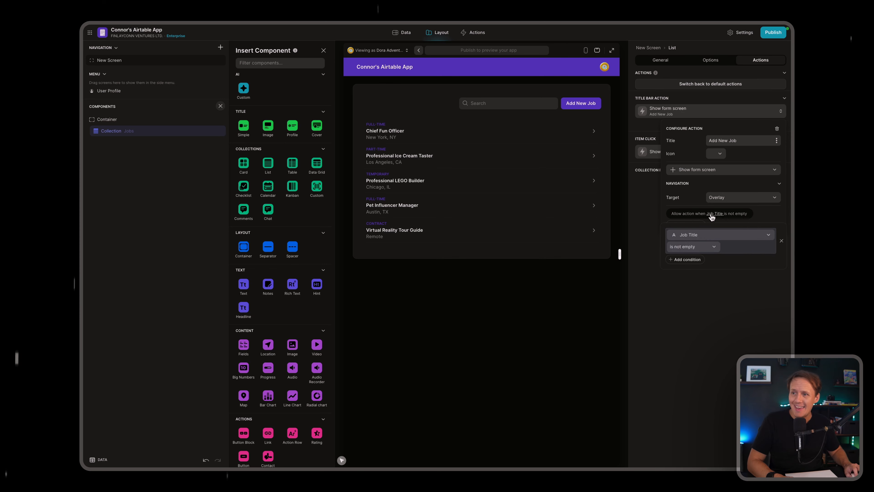
left_click(701, 234)
mouse_move(703, 262)
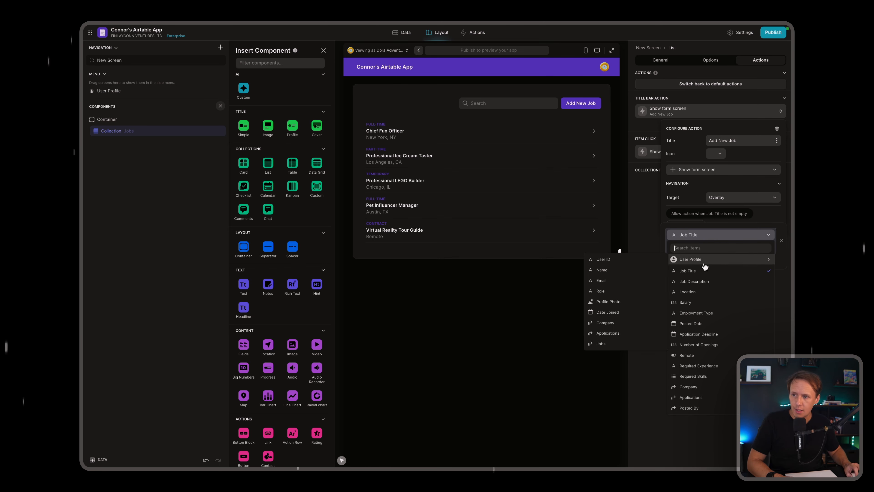
left_click(607, 291)
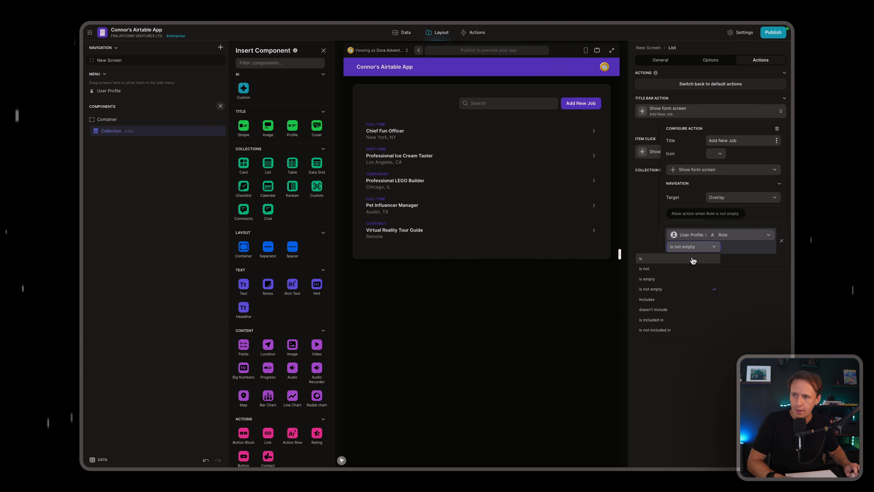
left_click(691, 259)
left_click(763, 245)
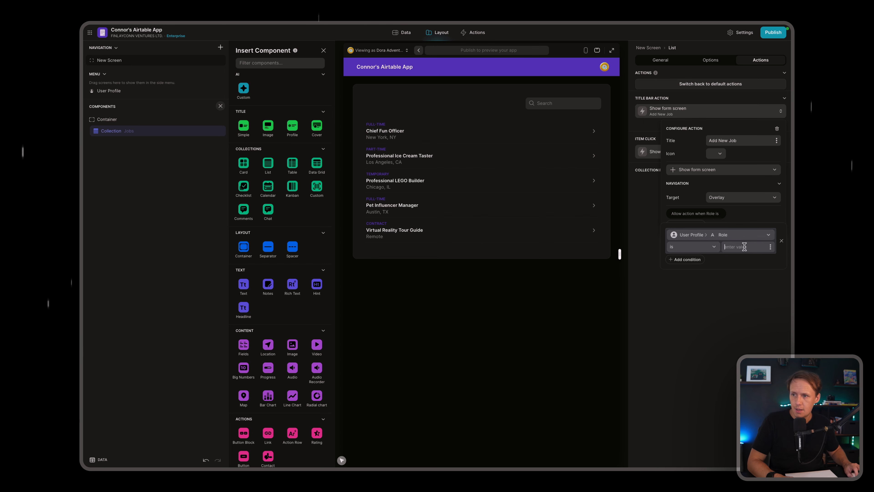
type("Employer")
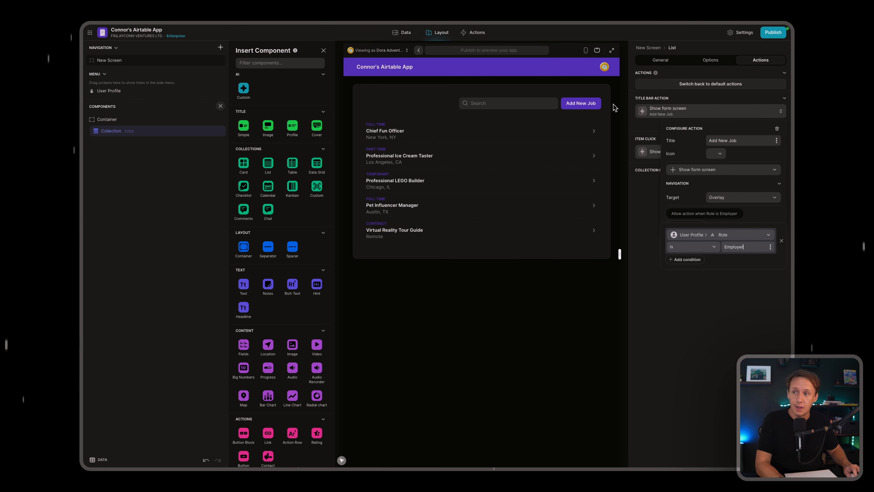
left_click(698, 353)
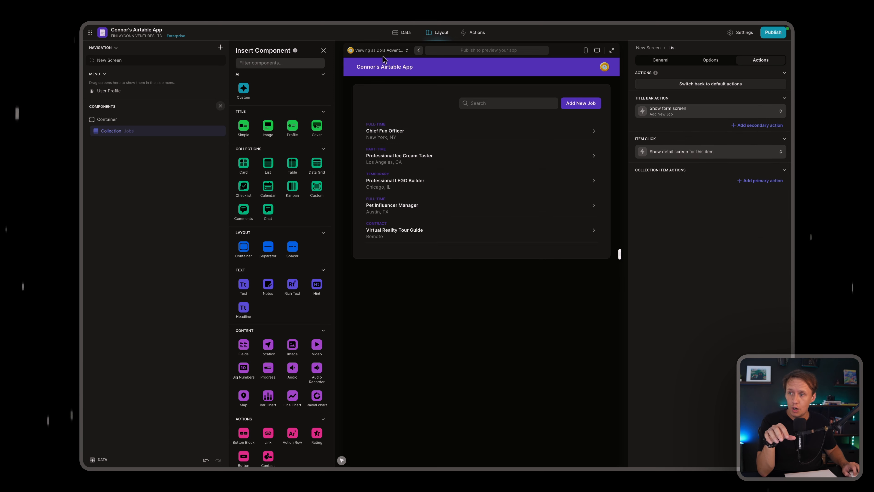
Switch the preview to a user with the Employee role to check whether the Add New Job button is shown.
left_click(379, 50)
left_click(383, 97)
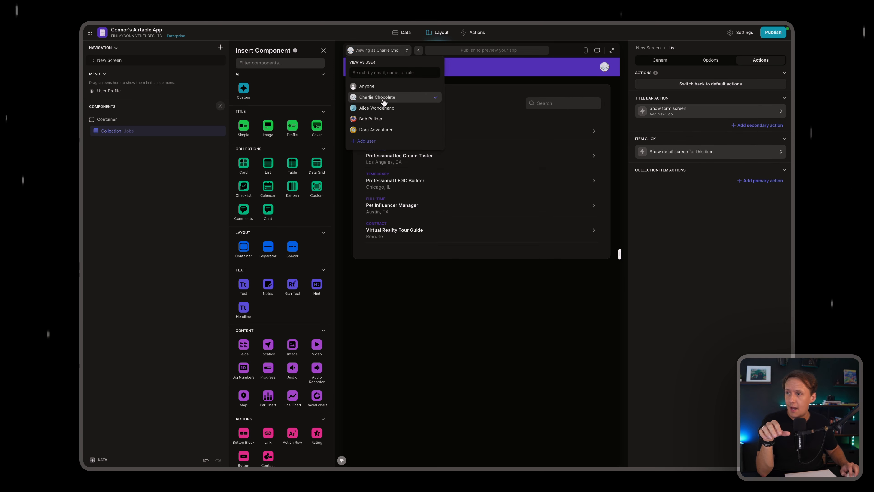
left_click(683, 277)
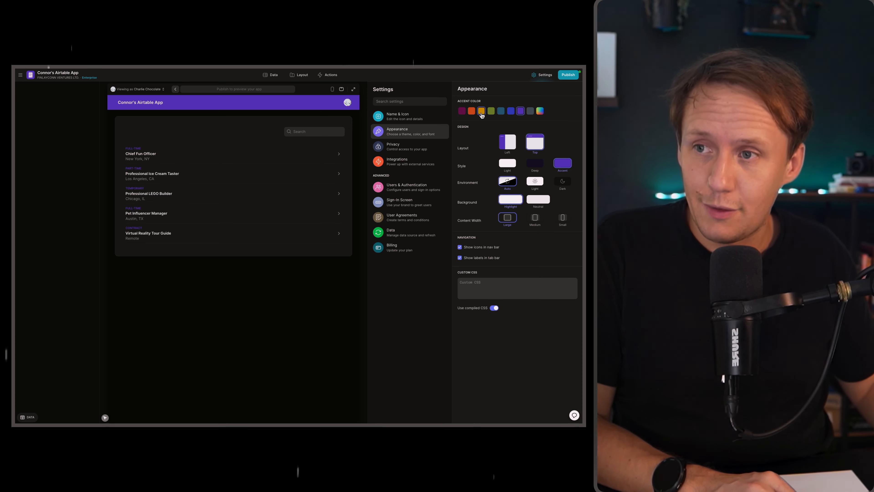
Change the app's accent color to amber and set its title to "Job Board".
left_click(482, 111)
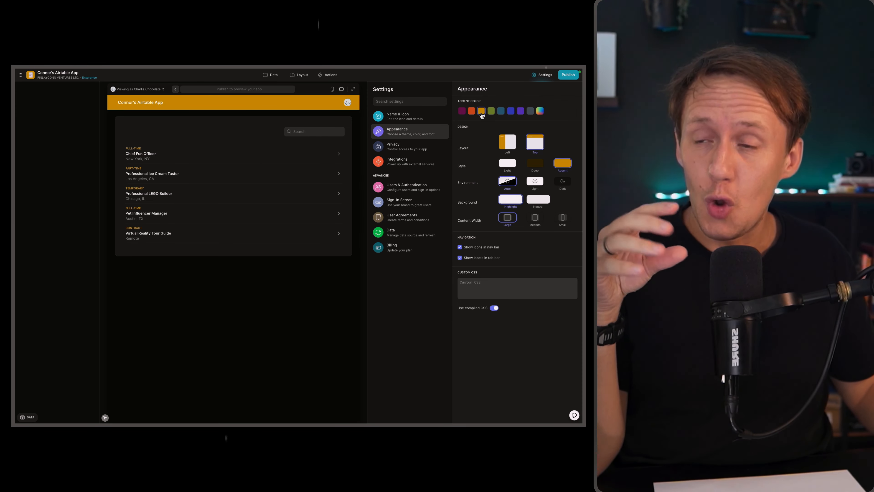
left_click(404, 117)
triple_click(532, 168)
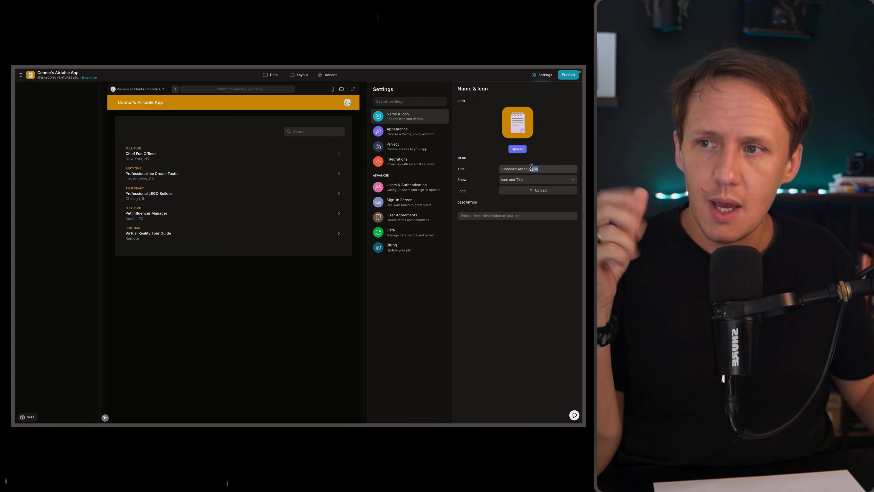
type("Job Board")
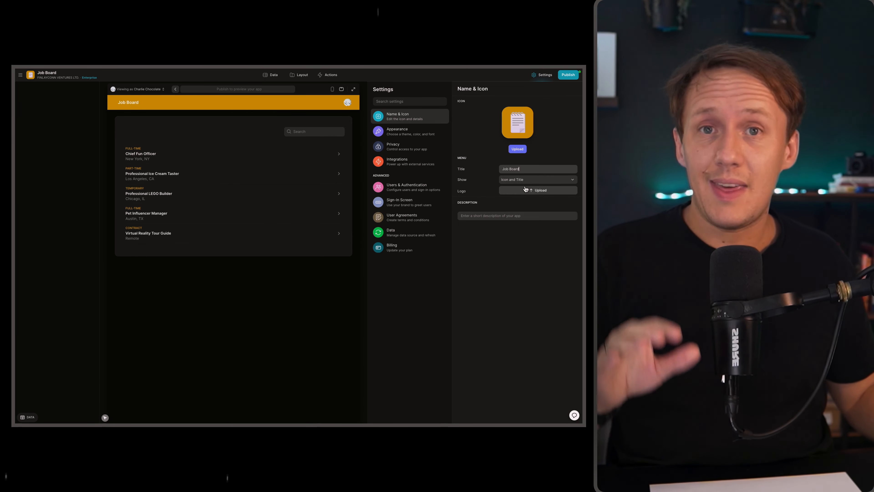
Switch to the Job Board Marketplace base in Airtable and change the surname in the last user's Name field in the Users table.
left_click(299, 75)
left_click(270, 75)
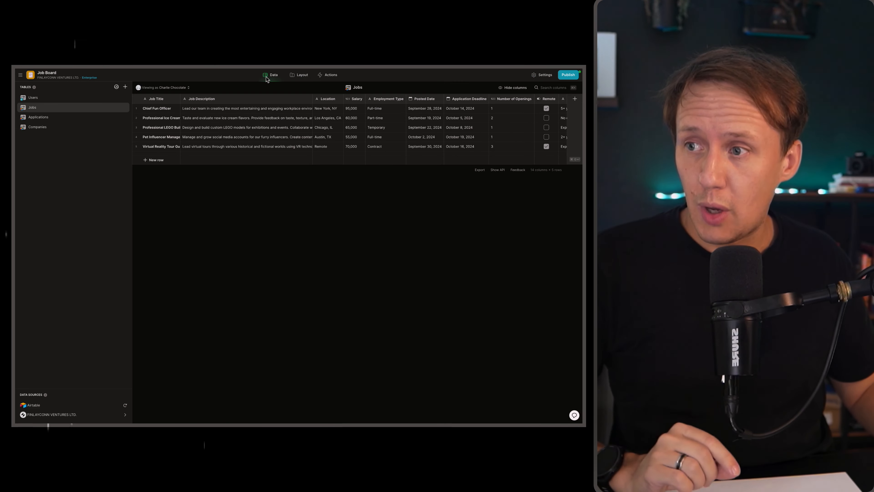
mouse_move(17, 241)
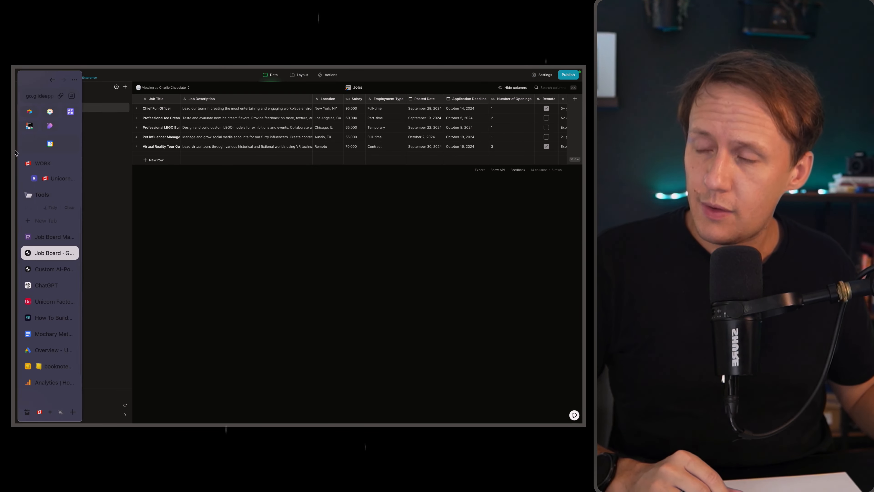
left_click(45, 237)
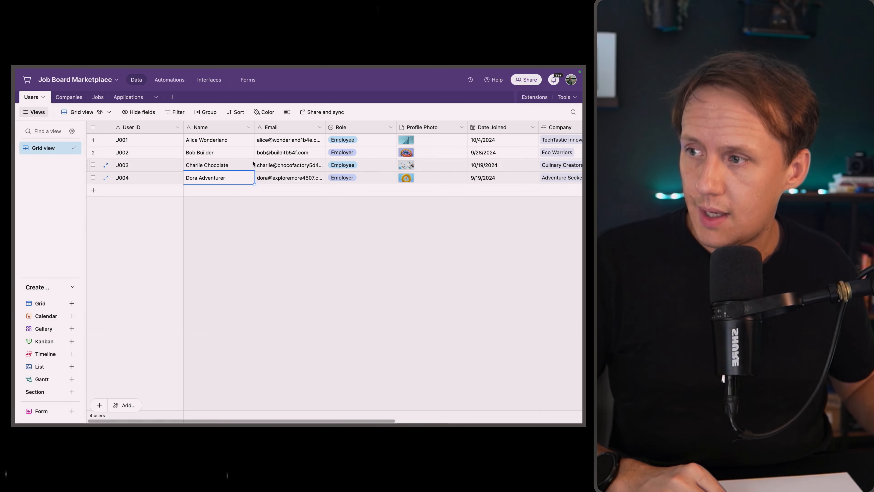
key("Escape")
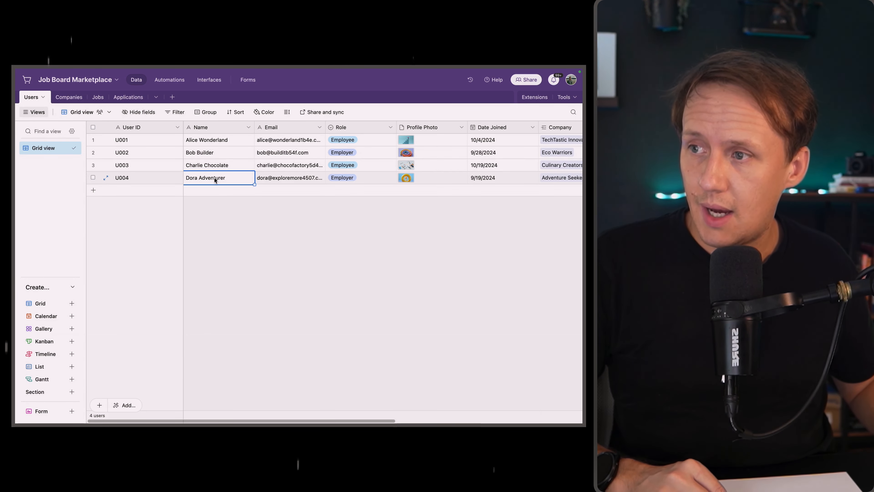
double_click(214, 179)
type("Dora Explorer")
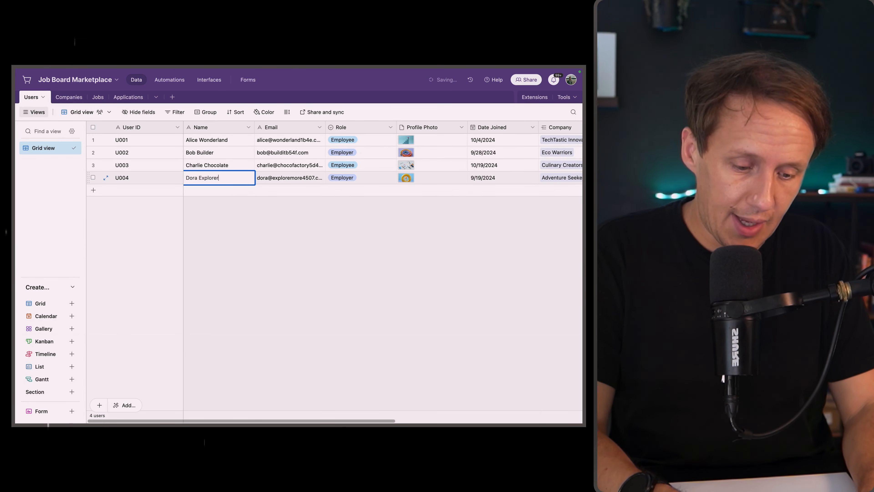
key("Return")
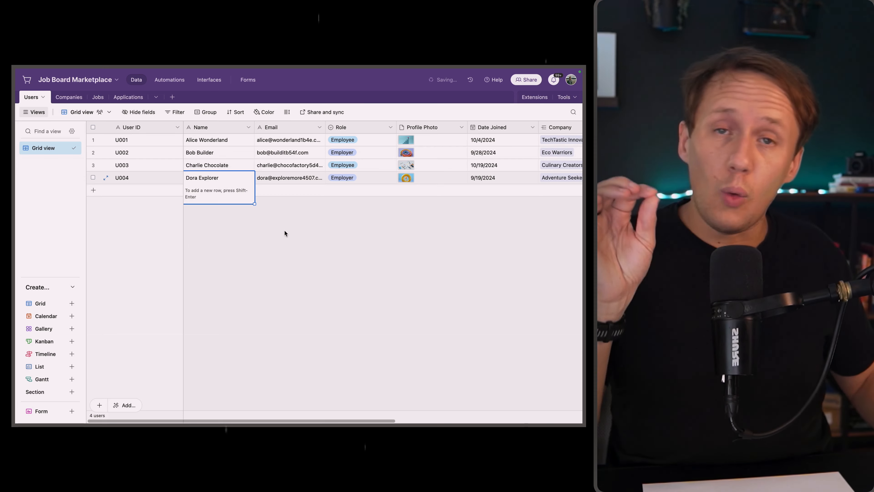
left_click(325, 243)
Switch back to Glide, check the user records in the Users table, and return to the app layout.
mouse_move(16, 244)
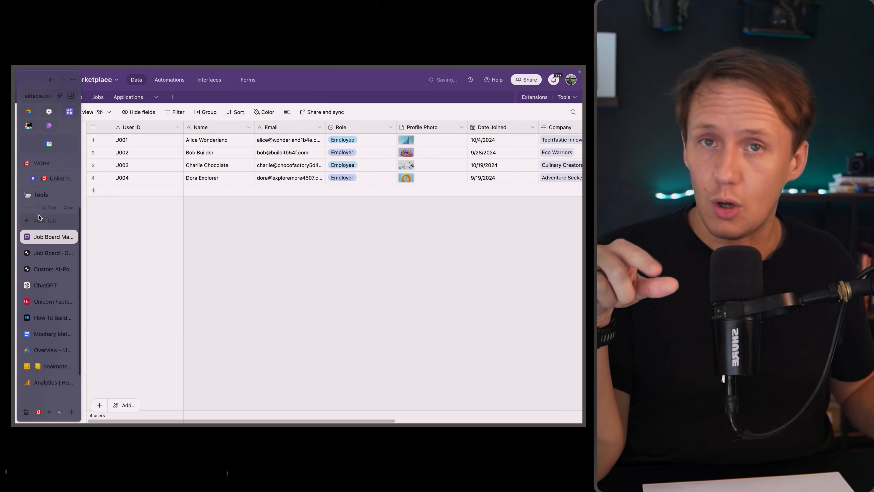
left_click(49, 255)
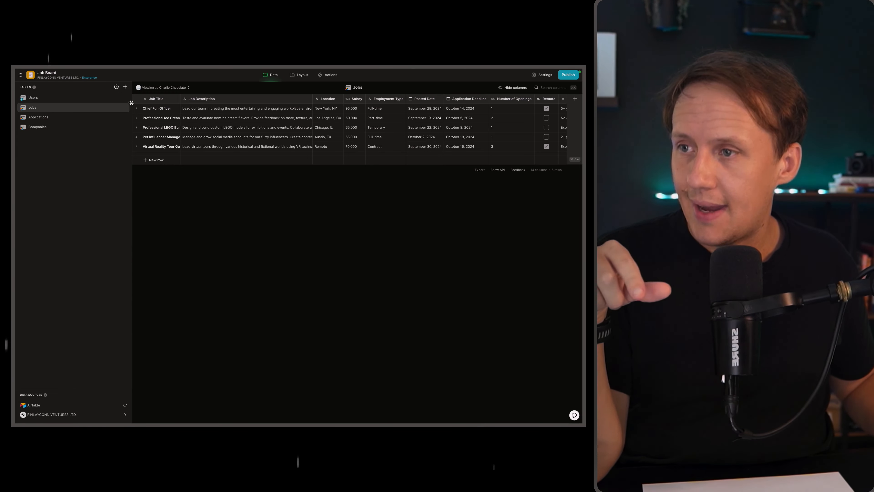
left_click(34, 100)
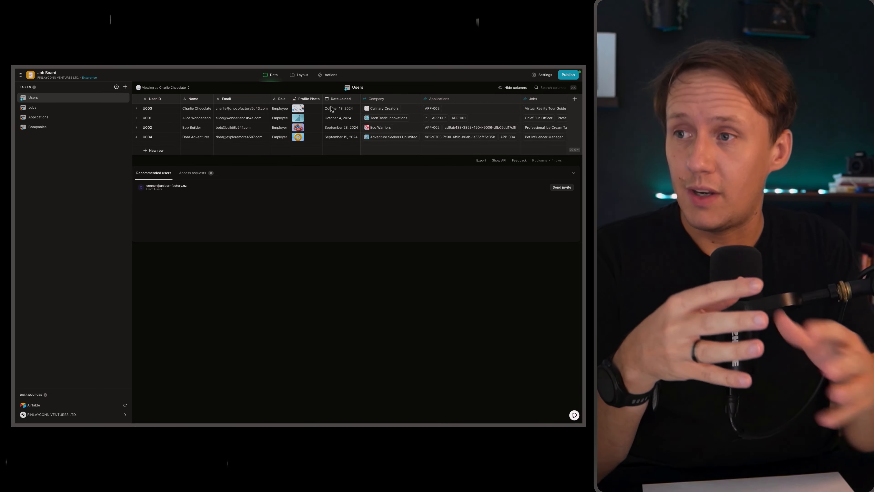
left_click(302, 77)
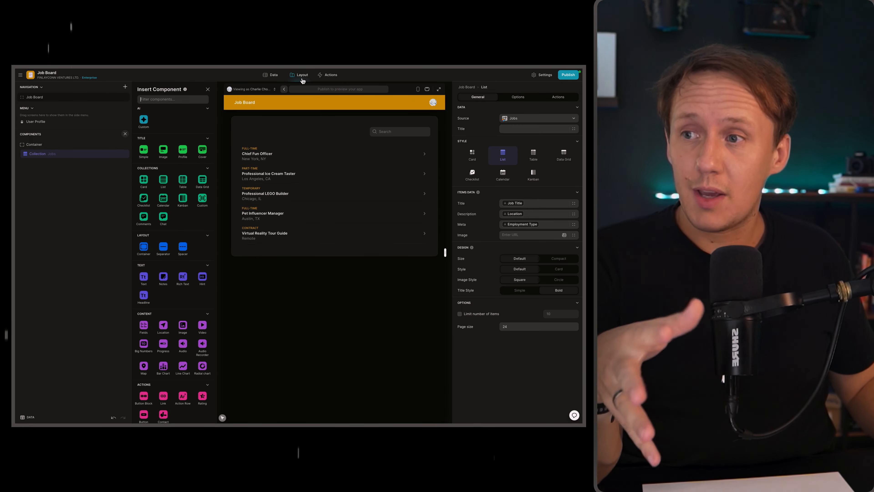